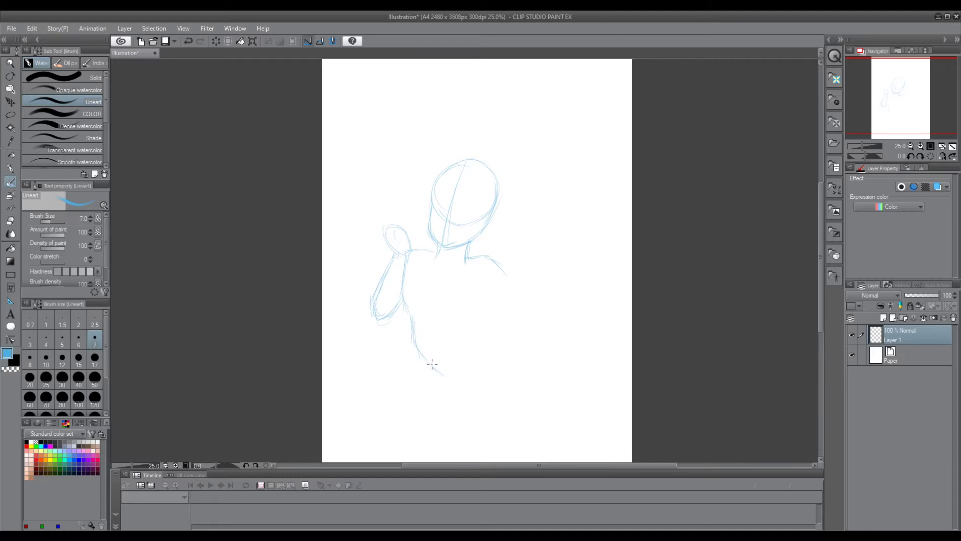
Sketch the figure's raised arm with its upper arm, bent forearm and a rounded palm beside the head
left_click_drag(488, 260, 560, 231)
mouse_move(525, 288)
left_mouse_down()
mouse_move(545, 237)
mouse_move(583, 225)
left_mouse_up()
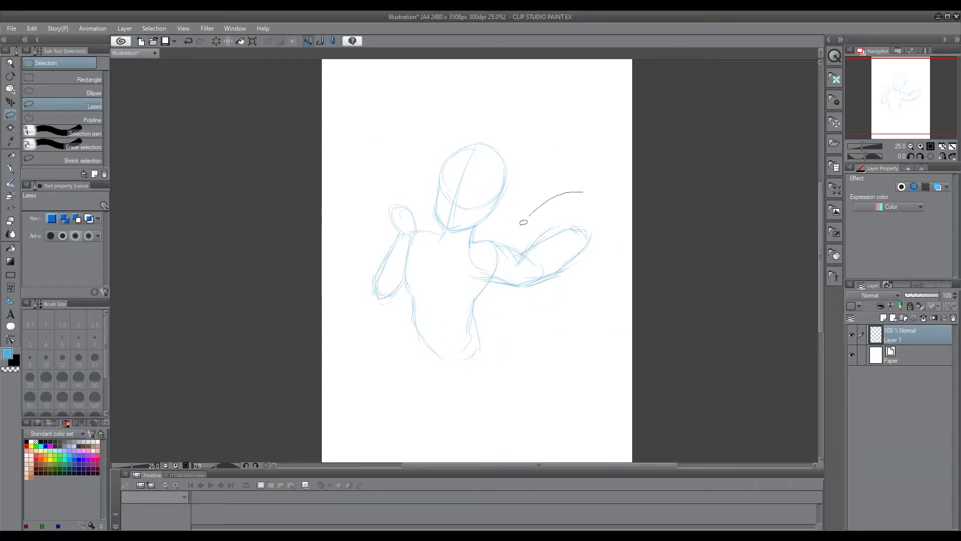
mouse_move(544, 193)
left_mouse_down()
mouse_move(562, 219)
mouse_move(555, 184)
mouse_move(576, 165)
mouse_move(574, 198)
mouse_move(542, 207)
mouse_move(586, 223)
left_mouse_up()
mouse_move(508, 260)
left_mouse_down()
mouse_move(550, 225)
mouse_move(545, 232)
left_mouse_up()
mouse_move(476, 288)
left_mouse_down()
mouse_move(497, 268)
mouse_move(531, 280)
left_mouse_up()
left_click_drag(526, 284, 555, 262)
left_click_drag(507, 256, 578, 229)
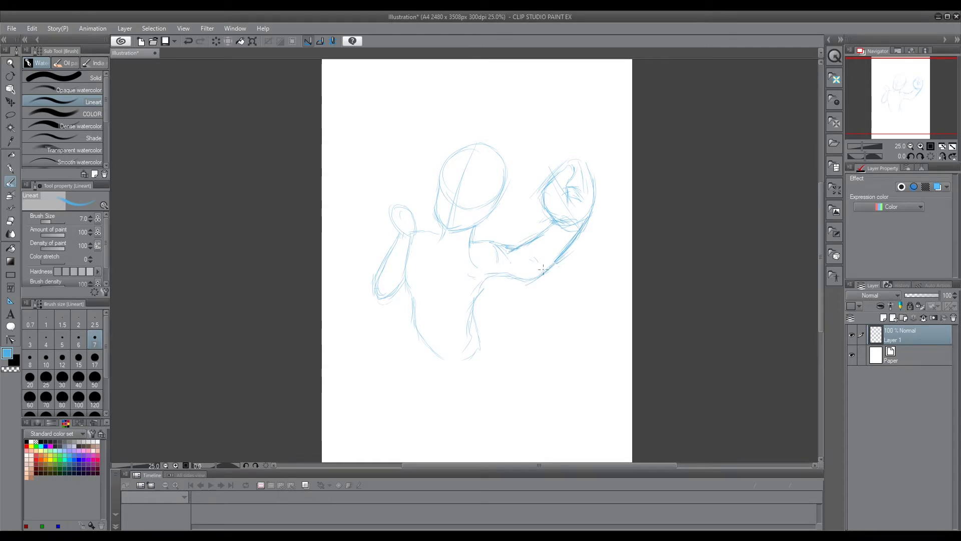
Sketch the figure's waist, hips, thighs and lower legs below the torso
mouse_move(482, 285)
left_mouse_down()
mouse_move(465, 323)
mouse_move(501, 361)
left_mouse_up()
left_click_drag(418, 335, 456, 372)
mouse_move(453, 356)
left_mouse_down()
mouse_move(503, 371)
mouse_move(460, 413)
left_mouse_up()
left_click_drag(493, 331, 458, 432)
mouse_move(428, 368)
left_mouse_down()
mouse_move(439, 384)
mouse_move(464, 373)
left_mouse_up()
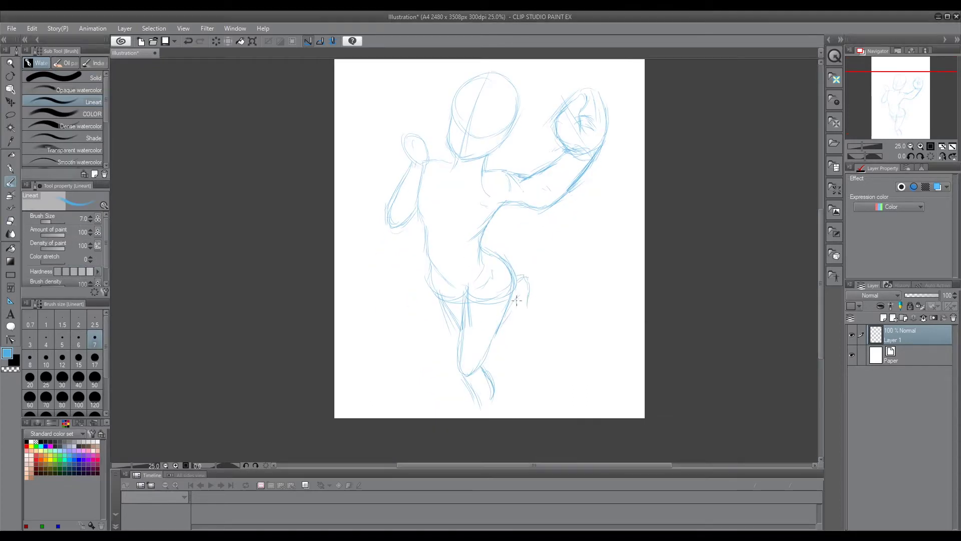
Add long fingers to the raised hand and shape the other hand into a fist with a firmer forearm
scroll(527, 293, "up", 5)
mouse_move(546, 174)
left_mouse_down()
mouse_move(562, 194)
mouse_move(558, 181)
mouse_move(578, 185)
mouse_move(566, 160)
left_mouse_up()
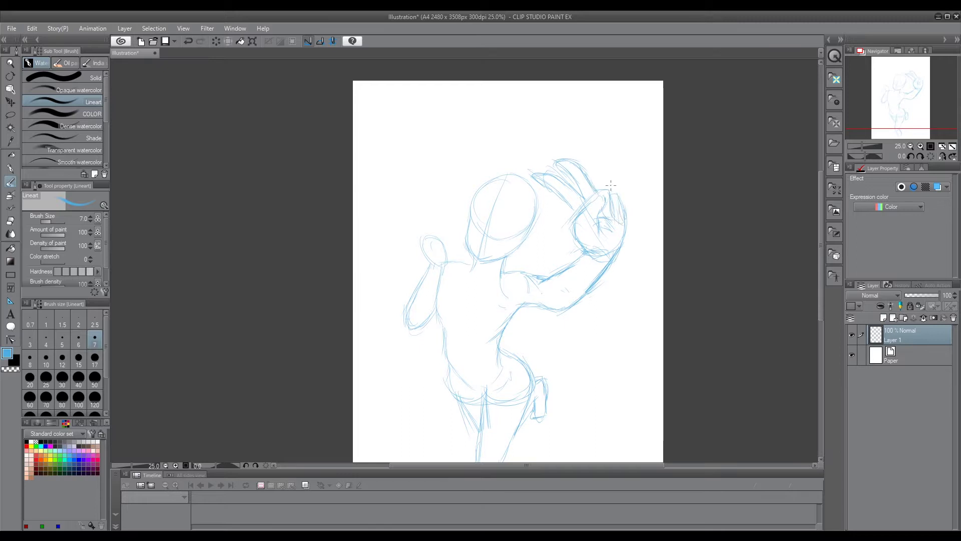
scroll(433, 247, "up", 2)
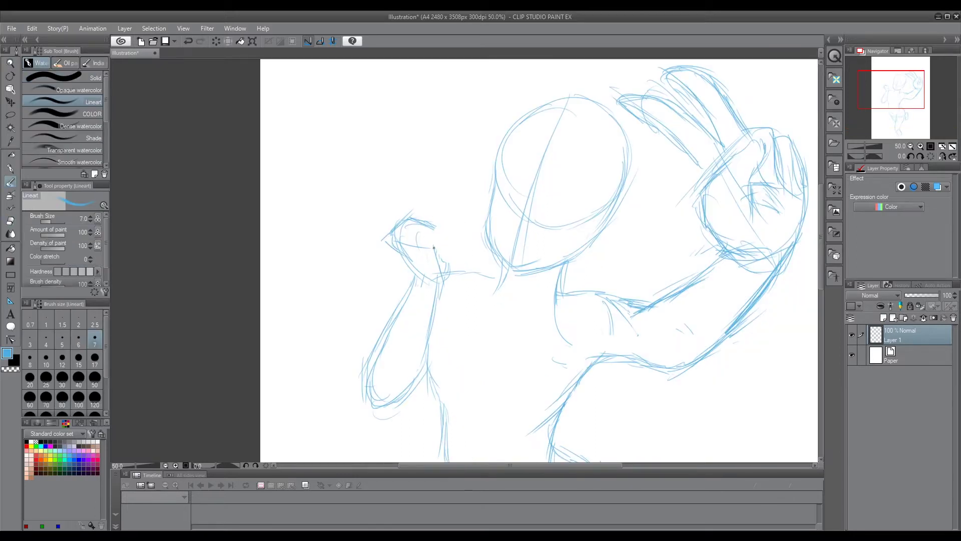
mouse_move(445, 254)
left_mouse_down()
mouse_move(446, 225)
mouse_move(395, 227)
left_mouse_up()
mouse_move(435, 268)
left_mouse_down()
mouse_move(443, 228)
mouse_move(434, 243)
mouse_move(439, 256)
mouse_move(411, 275)
mouse_move(396, 393)
left_mouse_up()
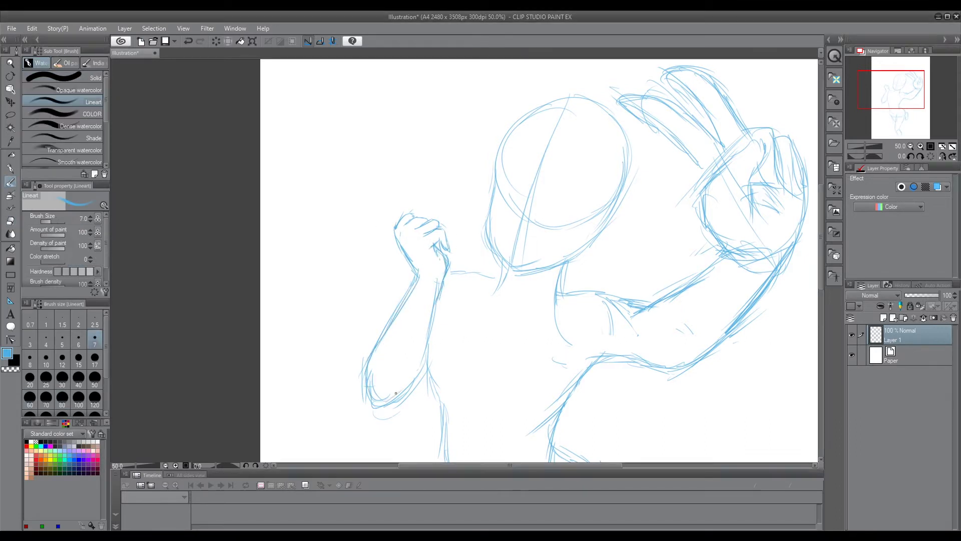
scroll(396, 393, "down", 3)
scroll(470, 341, "down", 2)
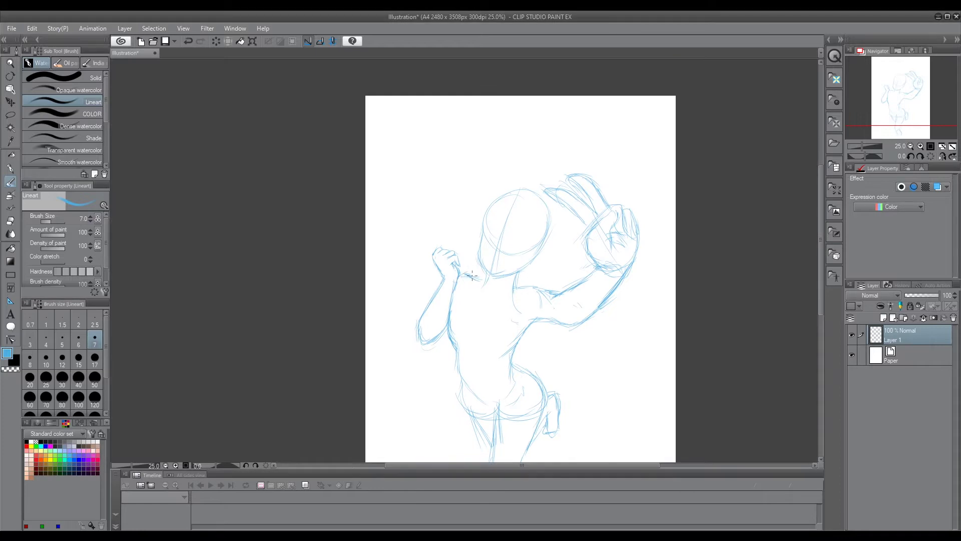
Erase the rough lines inside the raised palm and redraw the thumb, palm crease and palm outline
scroll(472, 274, "up", 2)
scroll(576, 253, "right", 3)
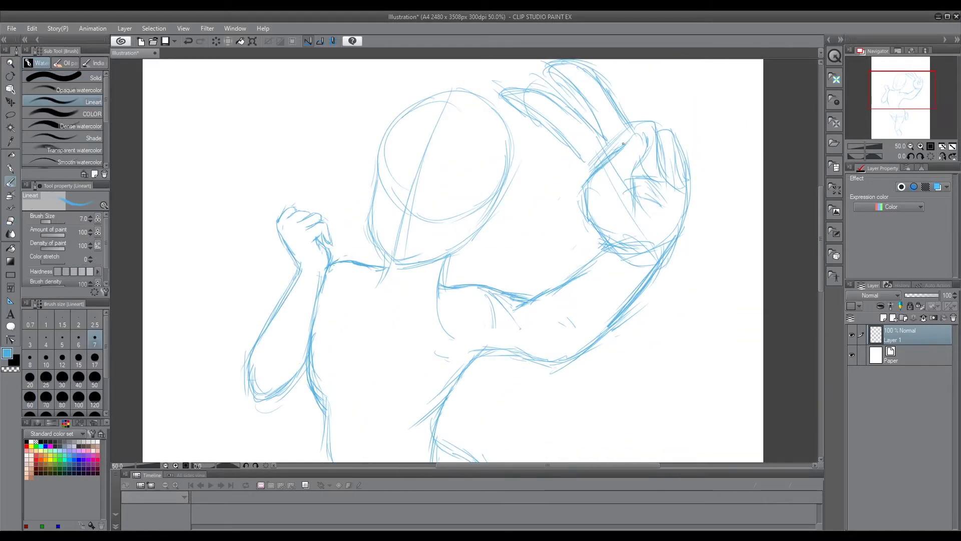
key("e")
left_click_drag(629, 170, 635, 150)
mouse_move(648, 195)
left_mouse_down()
mouse_move(628, 164)
mouse_move(622, 198)
mouse_move(653, 185)
mouse_move(671, 200)
left_mouse_up()
key("b")
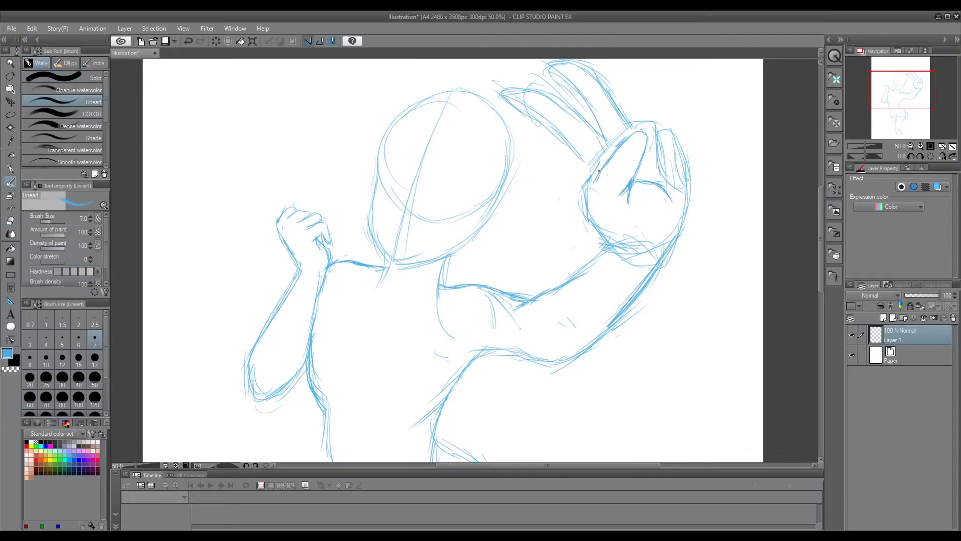
key("e")
left_click_drag(646, 235, 585, 220)
key("b")
key("e")
left_click_drag(650, 204, 668, 274)
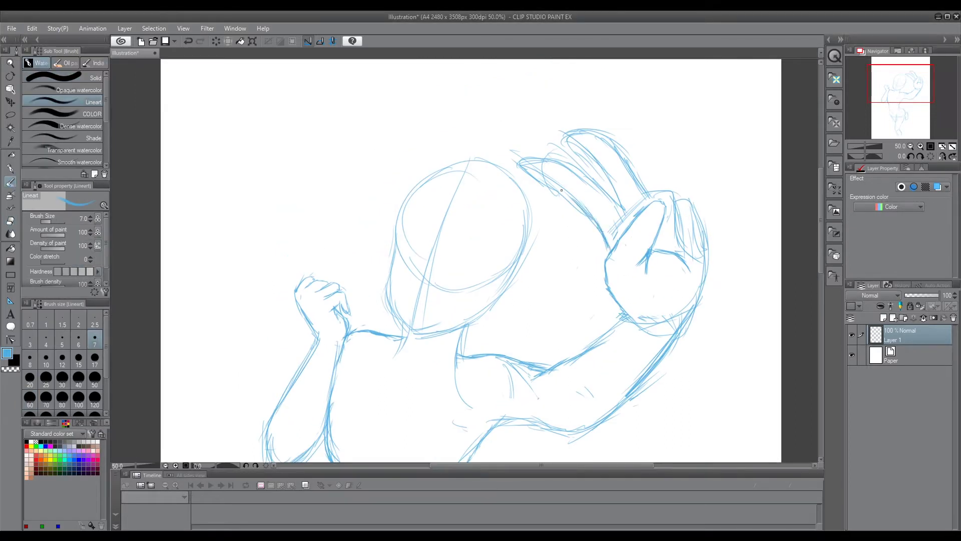
Redraw the two extended fingers of the raised hand with clean contours, erasing the stray sketch lines
key("b")
left_click_drag(555, 185, 598, 224)
key("e")
key("b")
left_click_drag(538, 156, 621, 206)
key("e")
key("b")
key("ctrl+z")
left_click_drag(580, 131, 612, 182)
key("e")
left_click_drag(580, 131, 616, 181)
key("b")
key("ctrl+plus")
left_click_drag(551, 175, 598, 188)
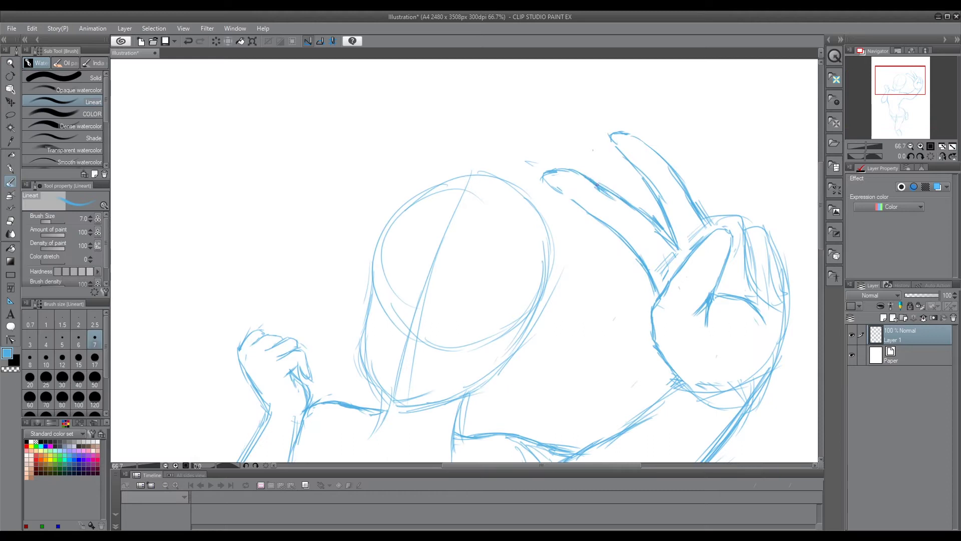
Clean up the fist, its forearm and the jawline by erasing stray lines and redrawing the contours
key("ctrl+plus")
key("ctrl+plus")
key("e")
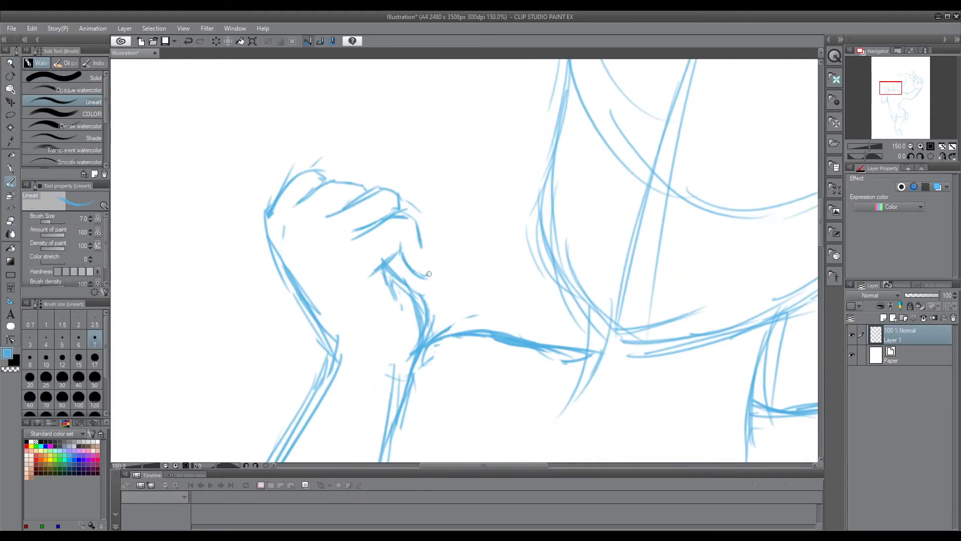
scroll(380, 259, "down", 3)
key("ctrl+minus")
key("ctrl+minus")
key("b")
key("e")
key("ctrl+plus")
key("b")
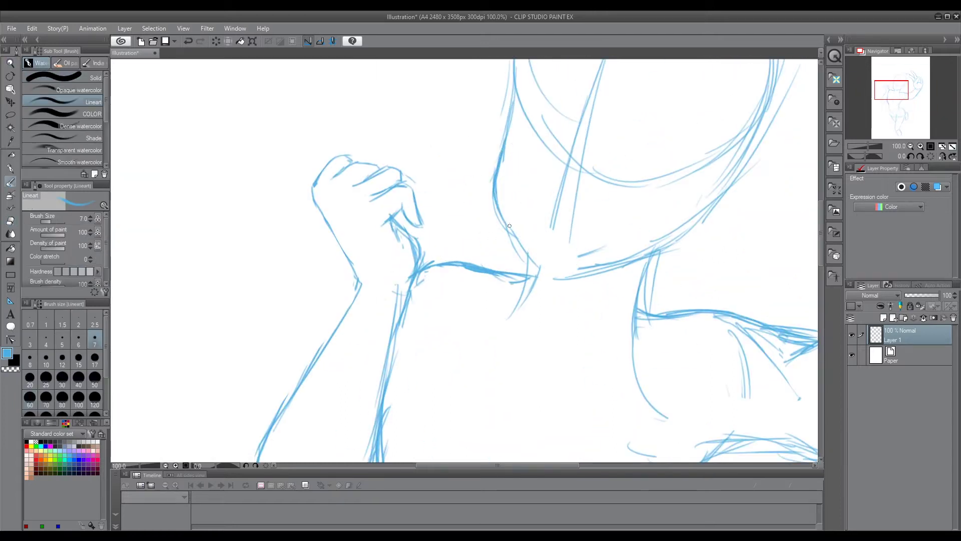
key("ctrl+minus")
key("ctrl+minus")
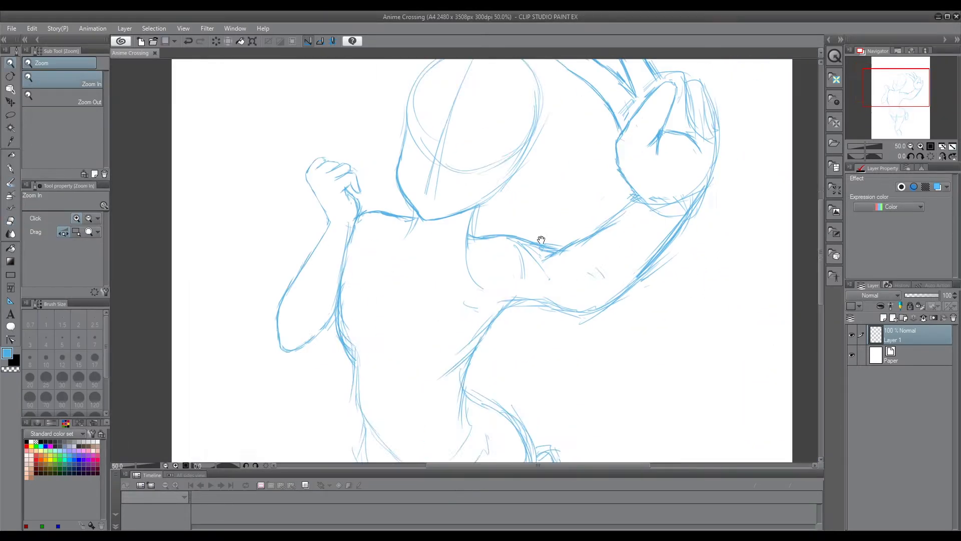
Add a new raster layer above the body sketch and sketch the hair fringe on it
key("ctrl+minus")
key("b")
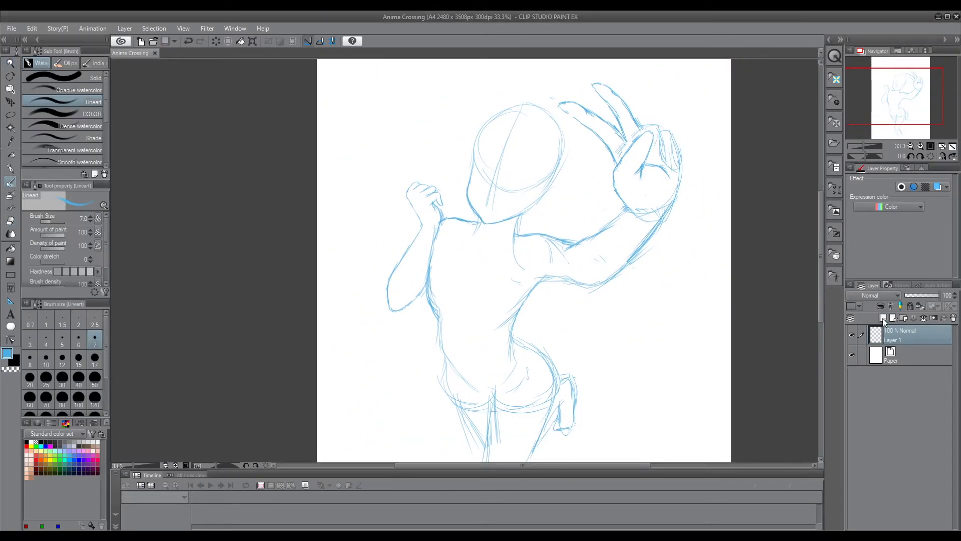
left_click(885, 318)
left_click_drag(534, 135, 523, 161)
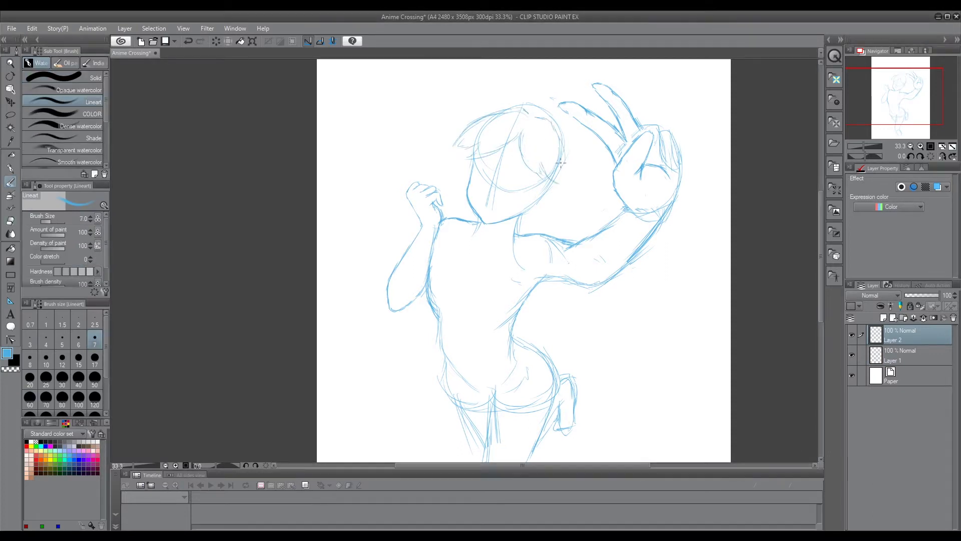
Sketch both eyes with upper lashes, round irises and eyebrows on the face
scroll(528, 185, "up", 2)
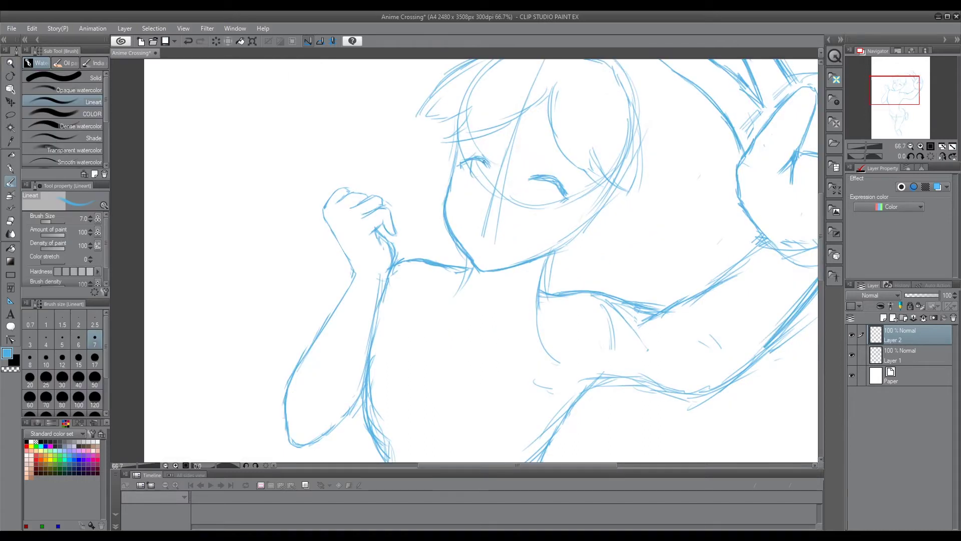
key("ctrl+z")
mouse_move(473, 176)
left_mouse_down()
mouse_move(480, 155)
mouse_move(467, 159)
left_mouse_up()
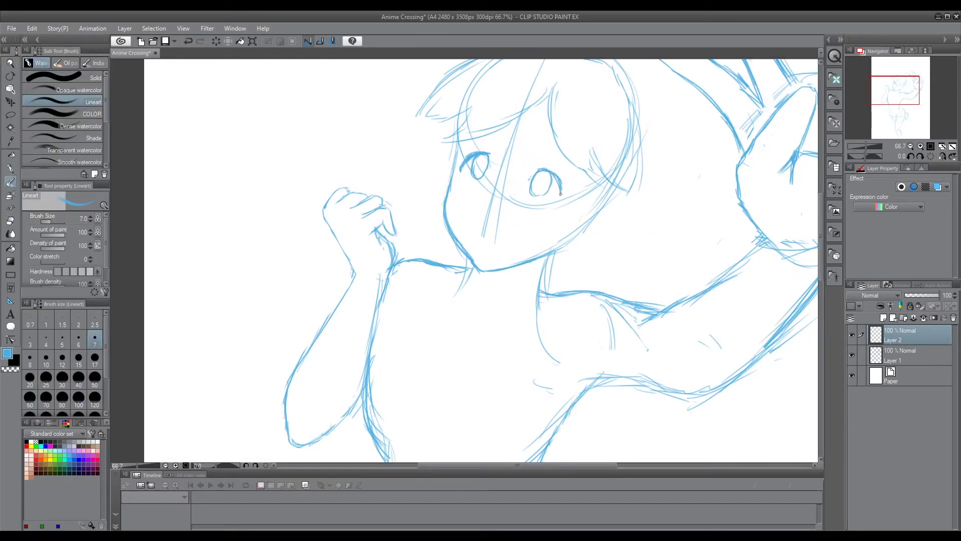
left_click_drag(481, 156, 476, 173)
scroll(542, 191, "down", 1)
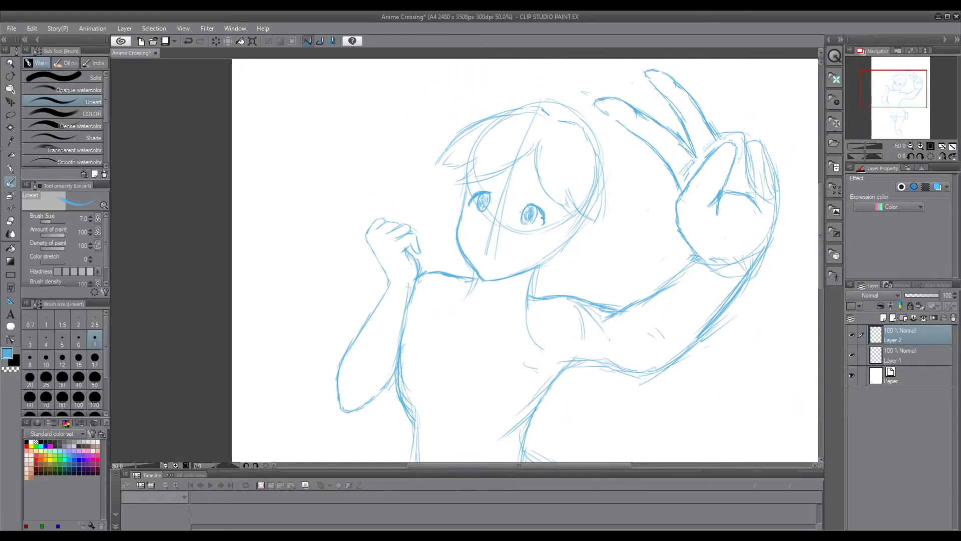
scroll(537, 190, "down", 1)
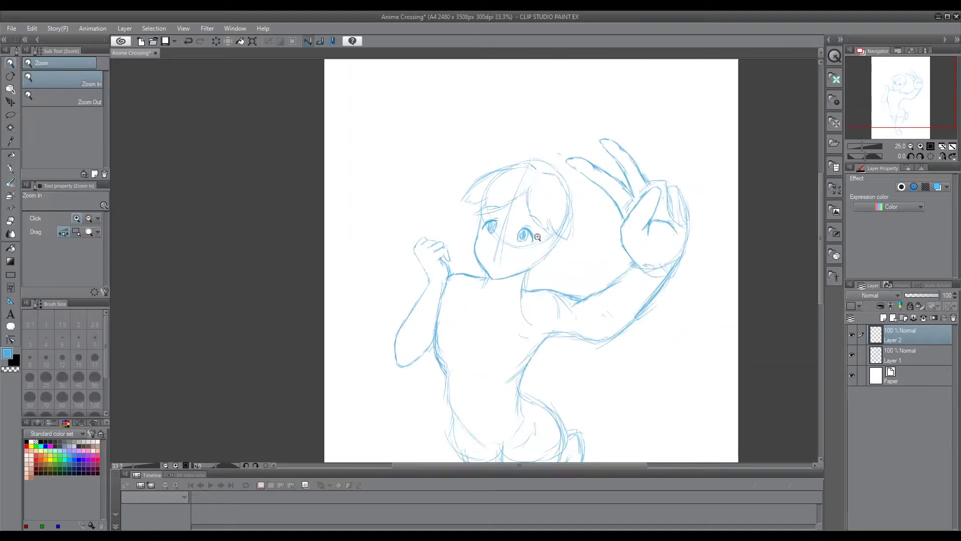
scroll(524, 236, "up", 2)
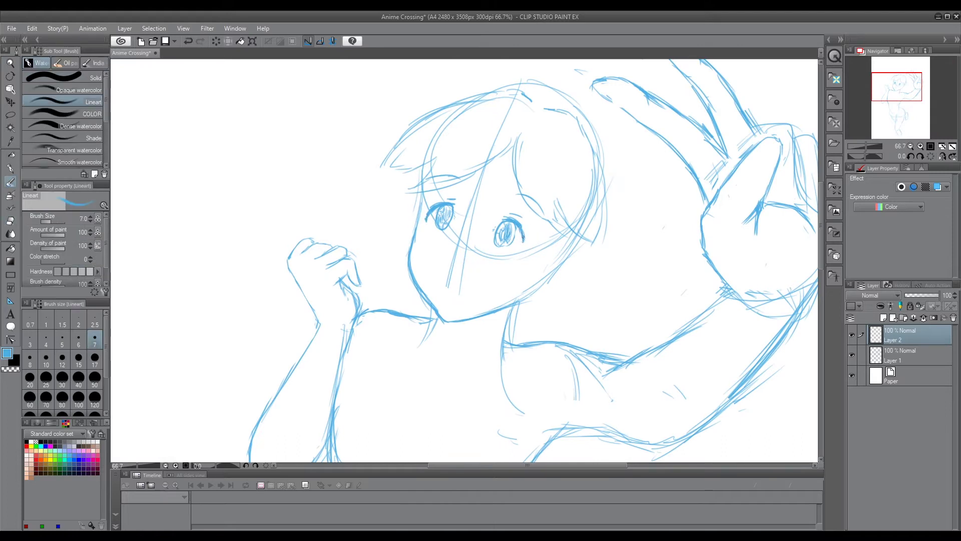
Lower the opacity of Layer 1 to 66% and make Layer 2 active again
scroll(487, 213, "down", 3)
left_click(897, 356)
left_click(929, 295)
left_click(896, 336)
Sketch the small nose and the slightly open mouth along the face's centre line
scroll(501, 226, "up", 3)
key("ctrl+z")
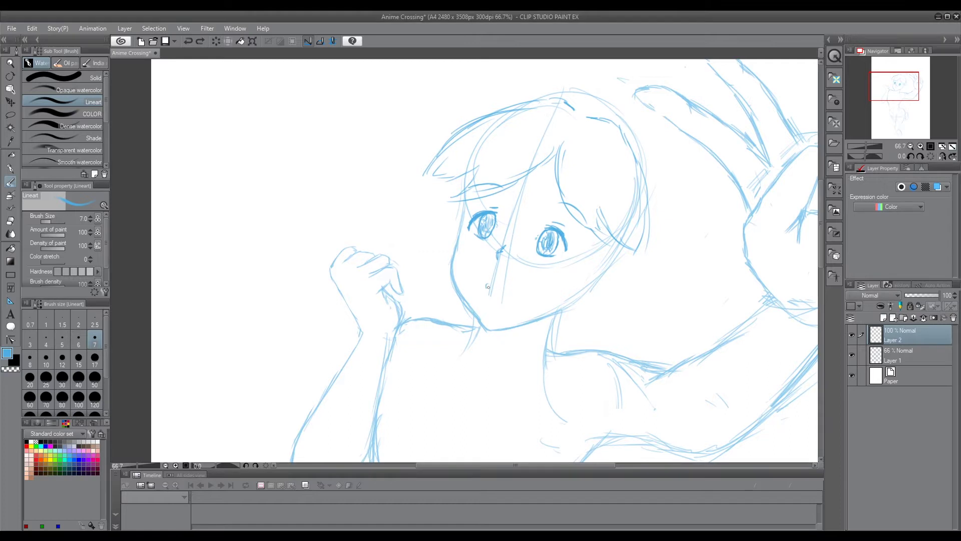
scroll(505, 284, "down", 2)
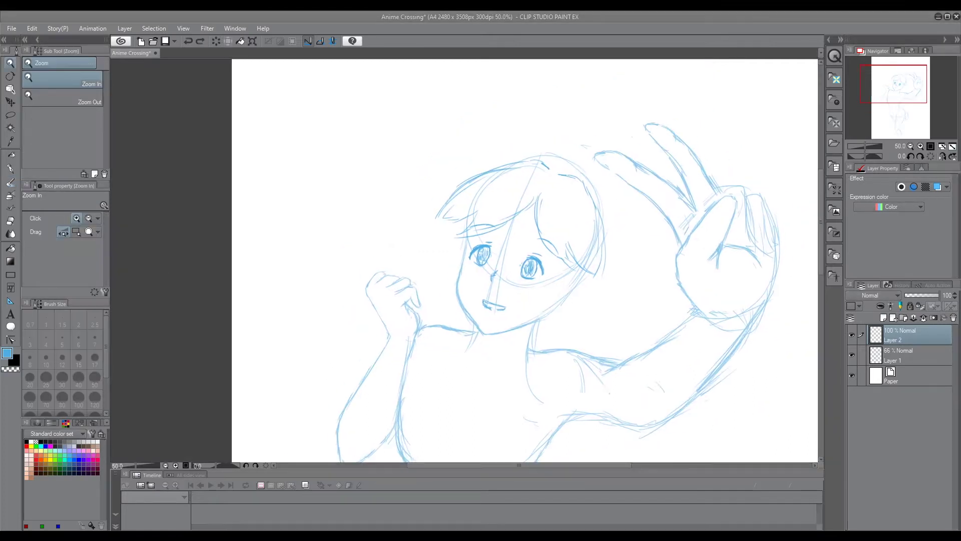
key("ctrl+z")
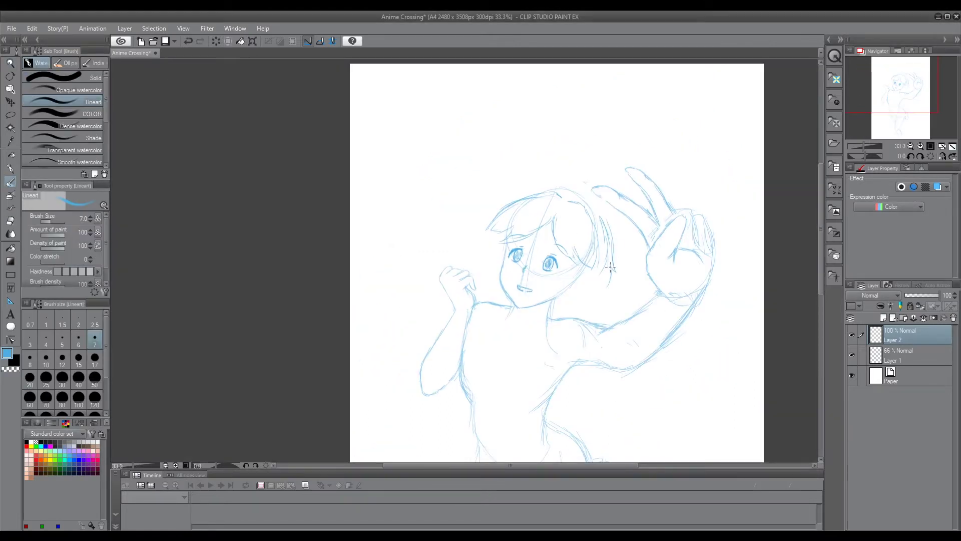
Sketch the outer shape of the chin-length bob with a headband and a small tied knot on top
mouse_move(479, 236)
left_mouse_down()
mouse_move(469, 270)
mouse_move(489, 284)
left_mouse_up()
left_click_drag(583, 295, 605, 288)
left_click_drag(533, 185, 607, 218)
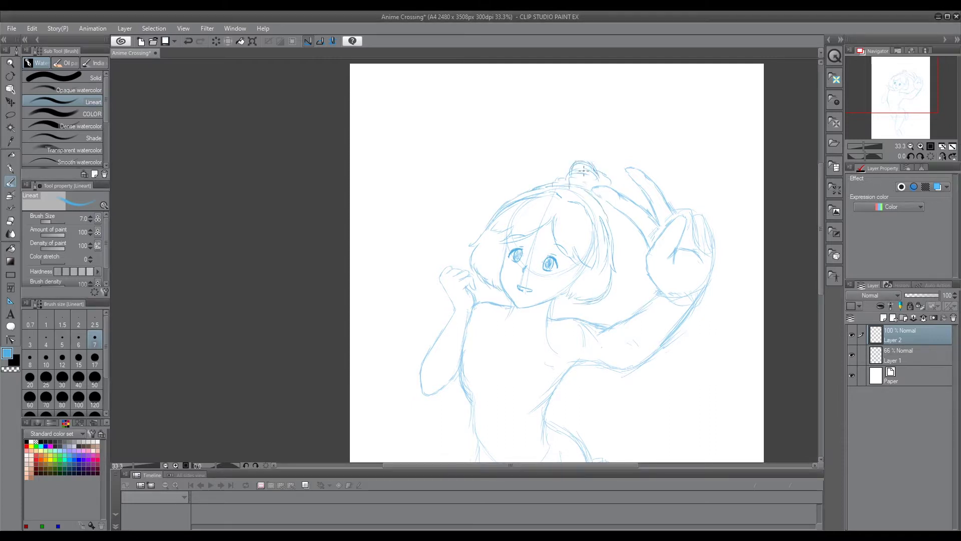
Erase the scribbled fill of both irises and redraw them with inner ovals and shading
key("e")
scroll(533, 266, "up", 5)
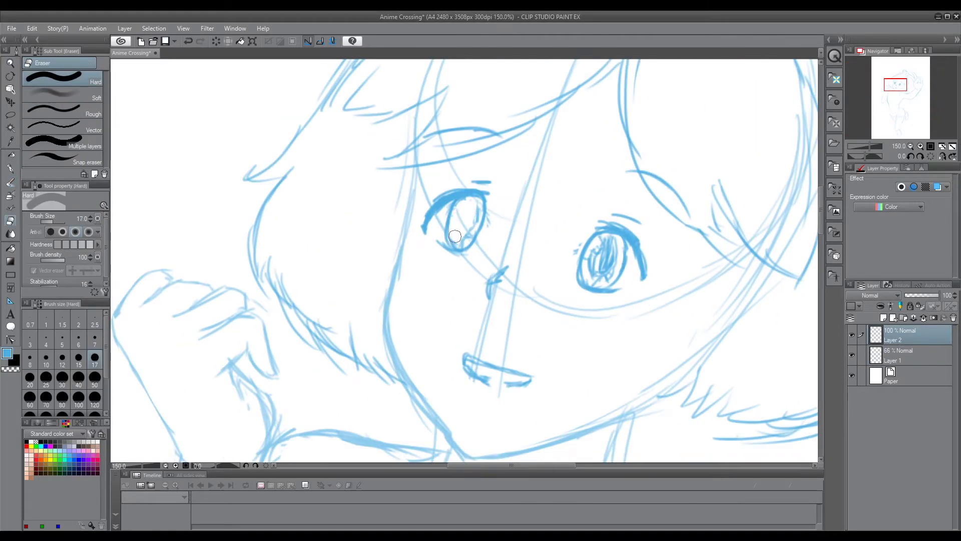
key("b")
left_click_drag(611, 248, 598, 273)
left_click_drag(479, 206, 456, 234)
left_click_drag(475, 209, 463, 236)
mouse_move(616, 249)
left_mouse_down()
mouse_move(608, 276)
mouse_move(504, 230)
mouse_move(591, 273)
left_mouse_up()
scroll(601, 265, "down", 5)
scroll(565, 281, "up", 4)
key("e")
left_click_drag(508, 230, 502, 238)
key("b")
left_click_drag(608, 246, 593, 275)
left_click_drag(510, 221, 506, 228)
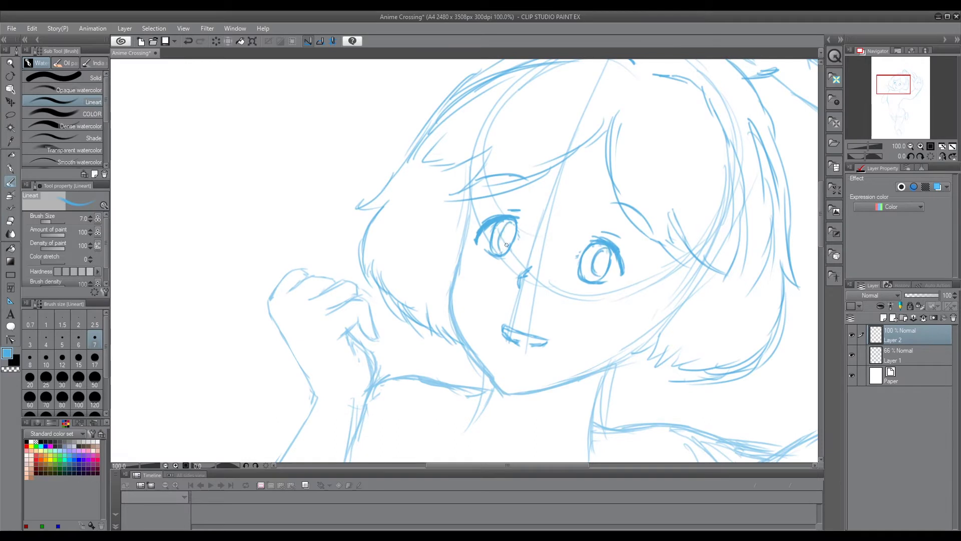
left_click_drag(607, 249, 595, 275)
left_click_drag(509, 225, 501, 253)
left_click_drag(514, 220, 503, 236)
Lasso the chest contour, copy and paste it, and merge the pasted piece into Layer 1
scroll(506, 233, "down", 3)
left_click_drag(479, 398, 507, 343)
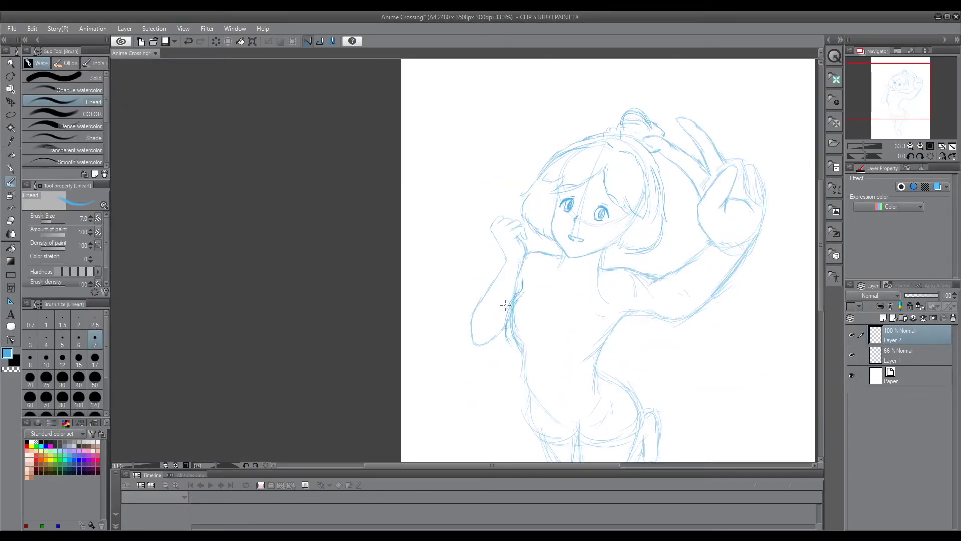
key("m")
left_click_drag(520, 281, 501, 401)
key("ctrl+c")
key("ctrl+v")
key("e")
key("ctrl+e")
Sketch the bust outline and collarbones on Layer 1 and save the illustration
key("b")
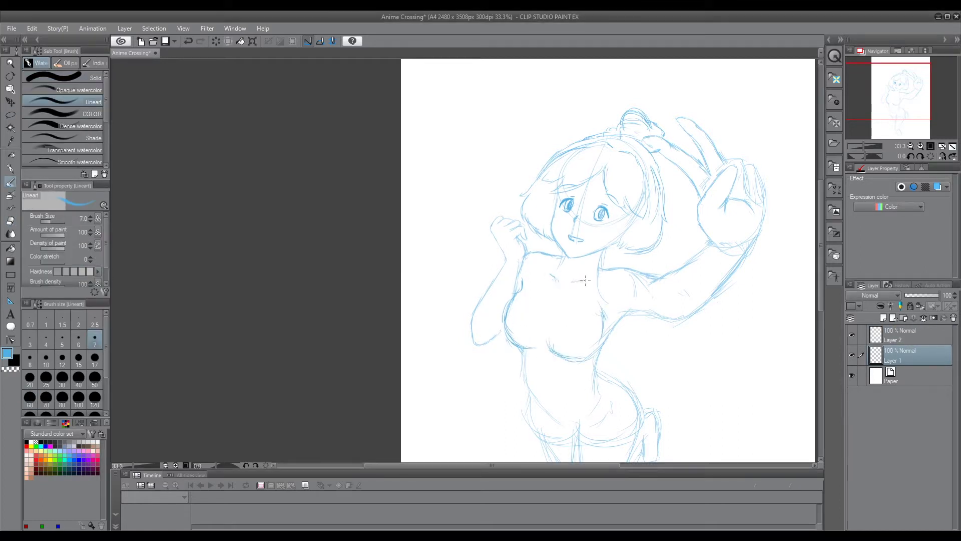
scroll(632, 248, "down", 1)
key("ctrl+s")
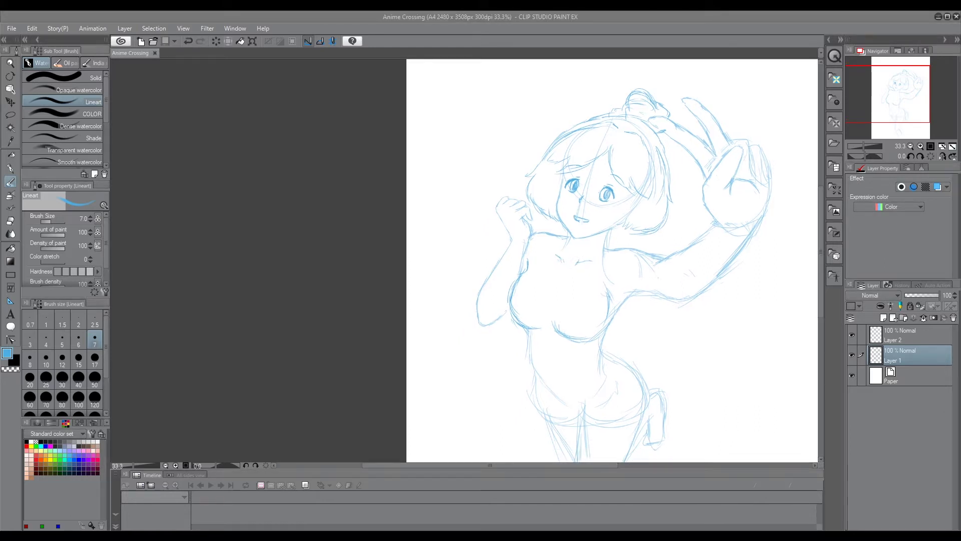
Sketch the shirt's V-neck collar, its side along the waist and the waistband across the hips
mouse_move(559, 245)
left_mouse_down()
mouse_move(559, 277)
mouse_move(603, 256)
left_mouse_up()
left_click_drag(528, 335, 523, 378)
key("e")
scroll(527, 369, "down", 2)
key("b")
left_click_drag(538, 358, 618, 346)
key("ctrl+z")
Sketch the shirt's fold lines and the short sleeve edge around the raised upper arm
left_click_drag(553, 303, 566, 350)
key("ctrl+z")
key("e")
key("b")
mouse_move(570, 232)
left_mouse_down()
mouse_move(618, 200)
mouse_move(661, 246)
left_mouse_up()
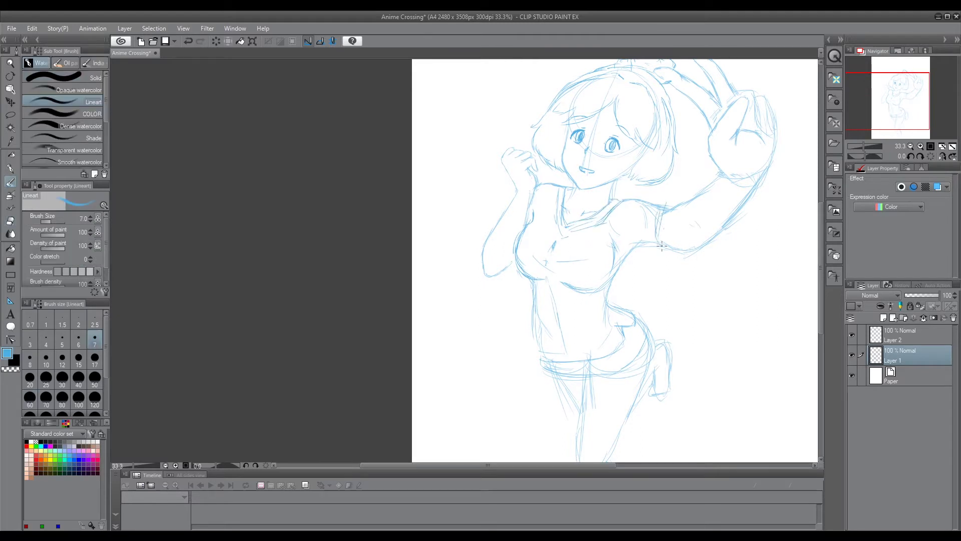
left_click_drag(516, 212, 518, 257)
Switch to Layer 2, sketch the ear and rework the hair strands beside the face
key("alt+]")
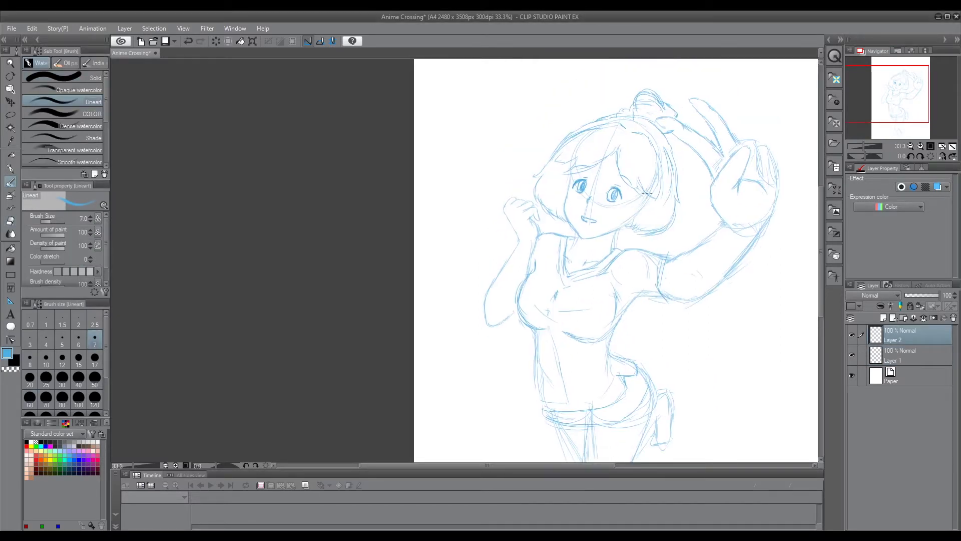
key("ctrl+z")
left_click_drag(551, 177, 538, 217)
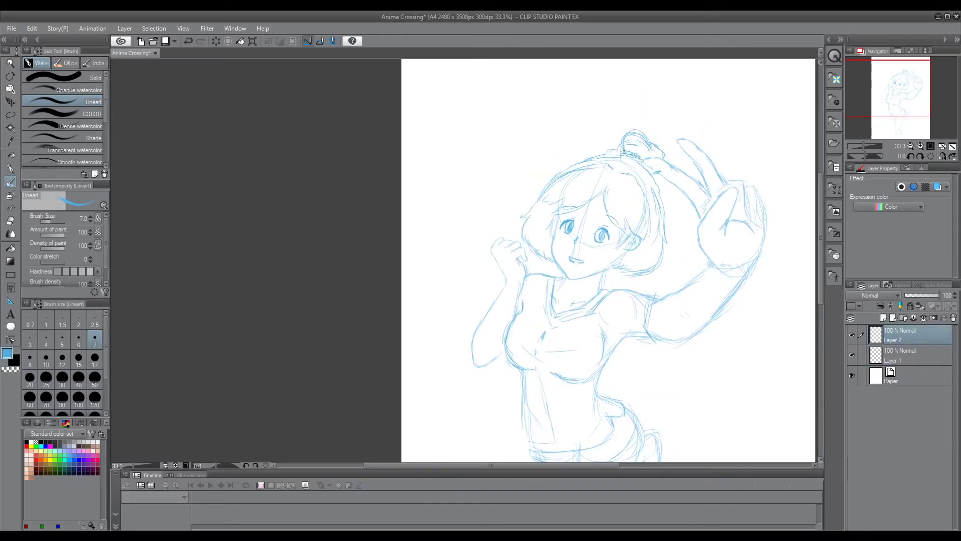
Switch to Layer 1 and sketch the shorts' lower hem across the thighs, reinforcing the front edge of the leg
mouse_move(696, 375)
left_mouse_down()
mouse_move(693, 325)
mouse_move(642, 291)
left_mouse_up()
left_click(625, 291, "ctrl+alt")
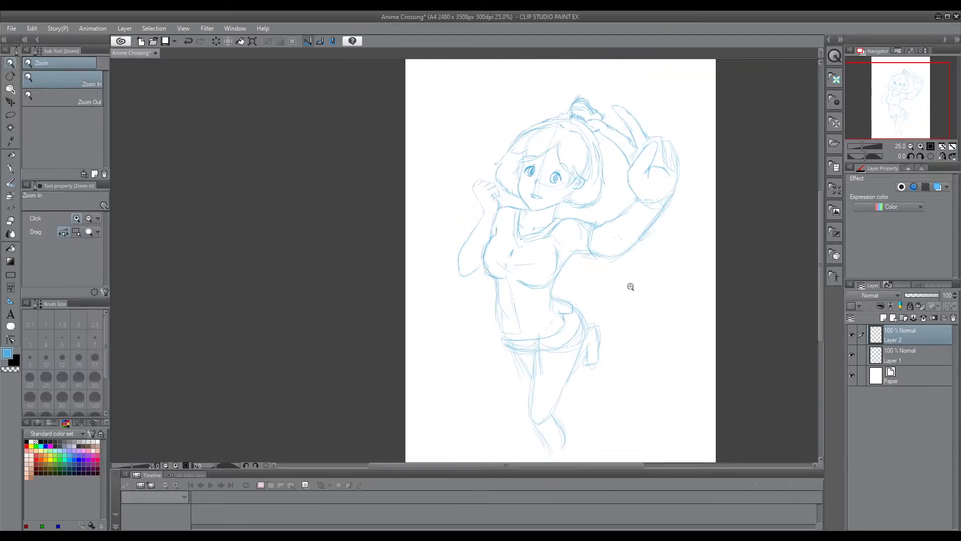
left_click(912, 357)
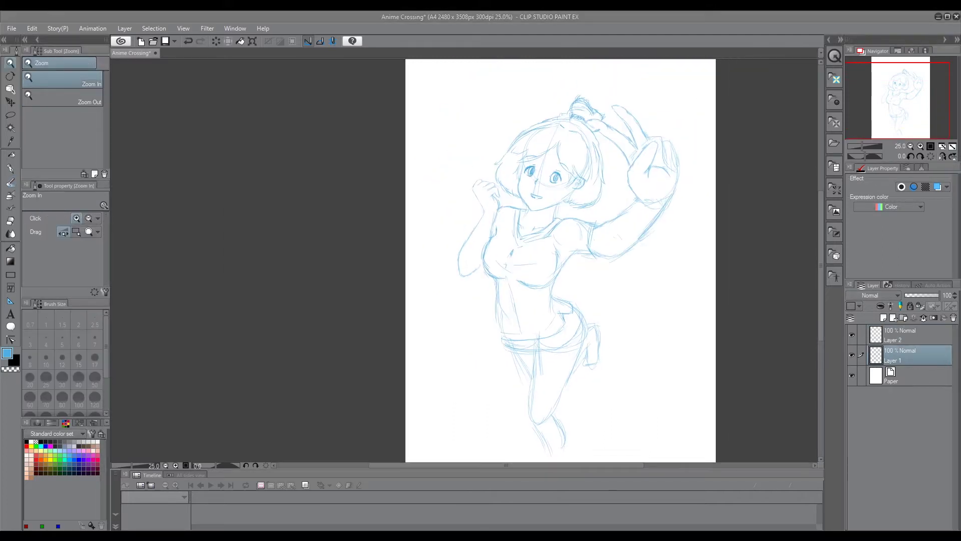
key("e")
key("b")
left_click_drag(547, 355, 583, 342)
mouse_move(517, 354)
left_mouse_down()
mouse_move(536, 368)
mouse_move(565, 336)
left_mouse_up()
left_click_drag(531, 387, 528, 399)
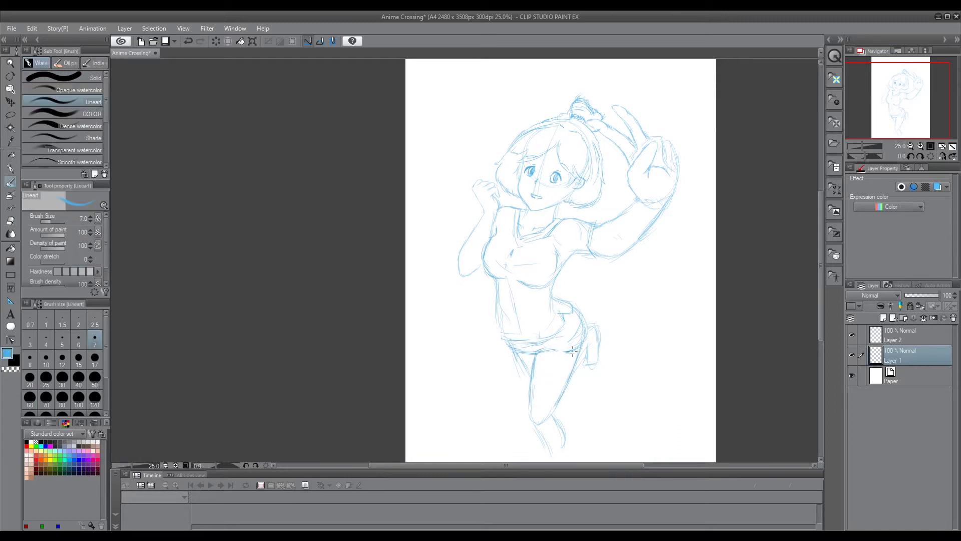
Rework the raised foot behind the hip, erasing its rough lines and redrawing the shoe as a rounded sole
key("ctrl+space")
left_click(606, 326)
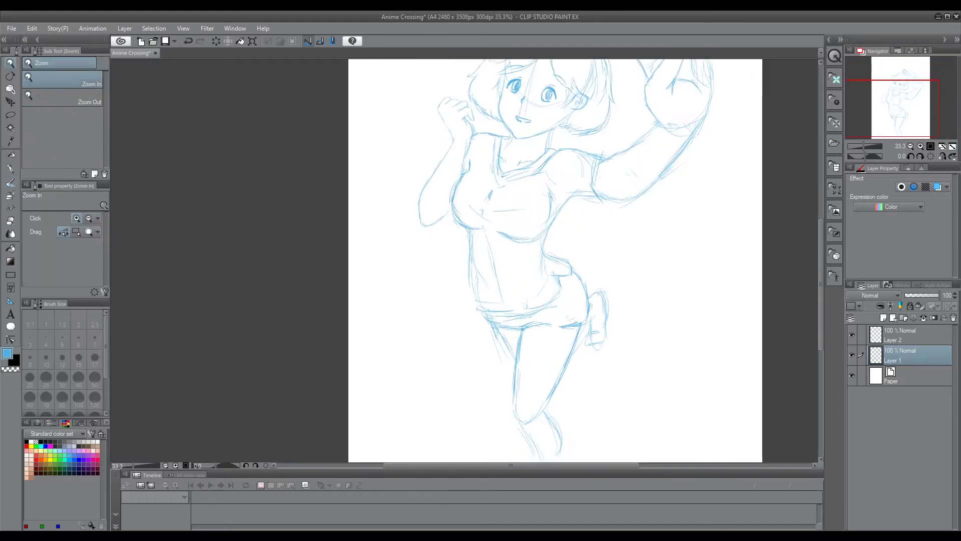
left_click(607, 326)
left_click_drag(603, 272, 593, 278)
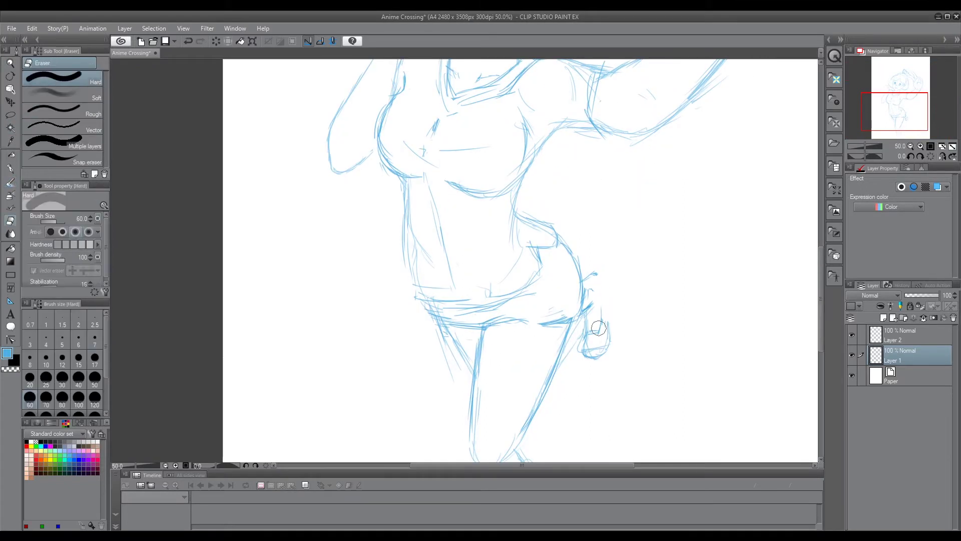
left_click_drag(588, 335, 602, 300)
key("ctrl+z")
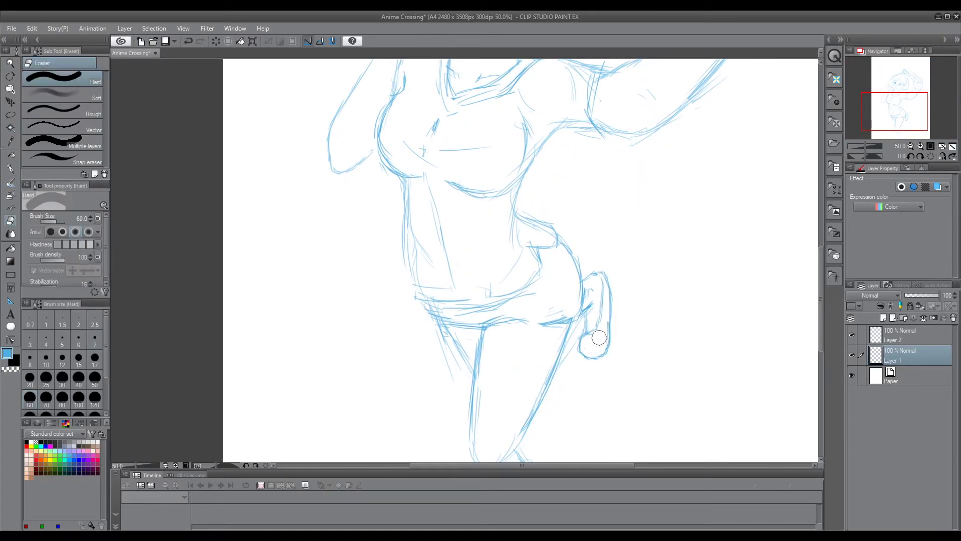
left_click_drag(604, 297, 589, 330)
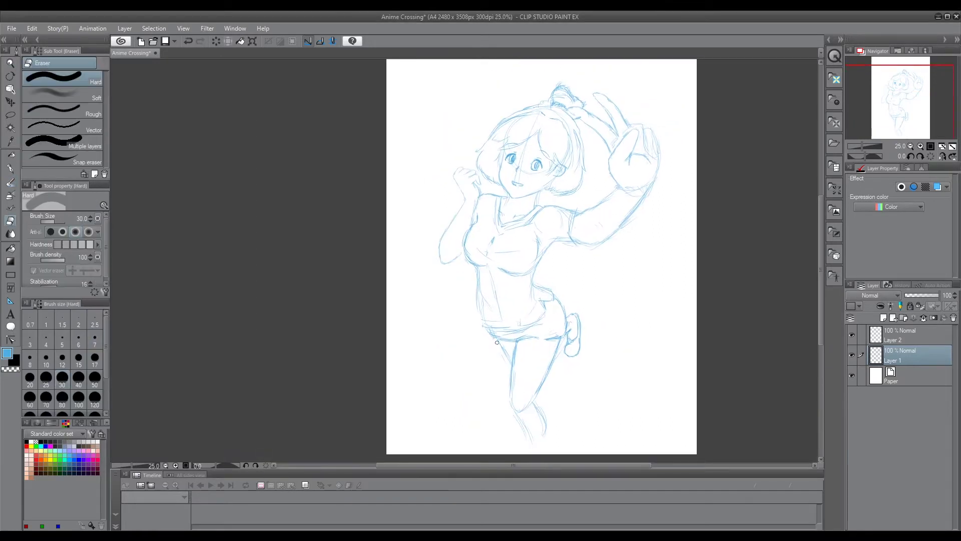
Erase and redraw the shirt collar with jagged edges, adding a front seam running down the torso
left_click(882, 338)
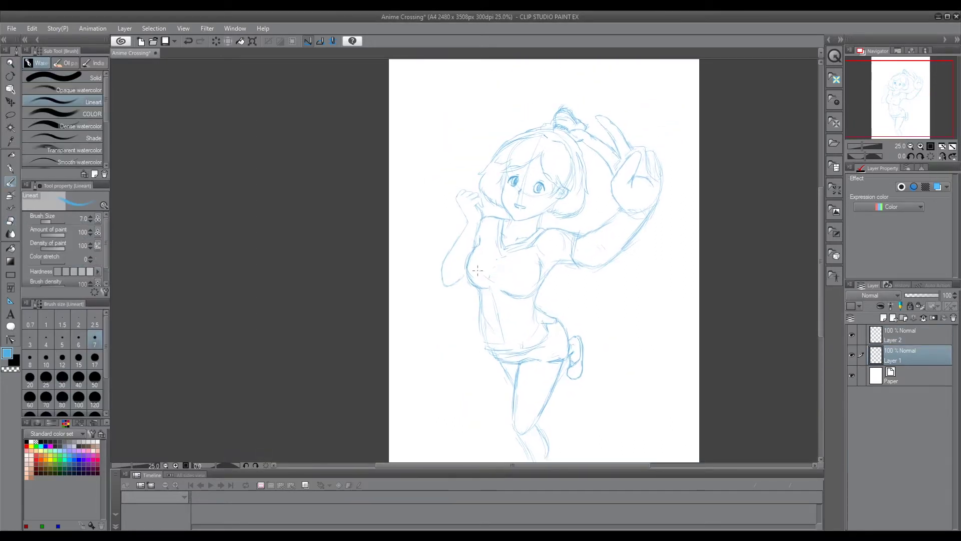
scroll(500, 272, "up", 2)
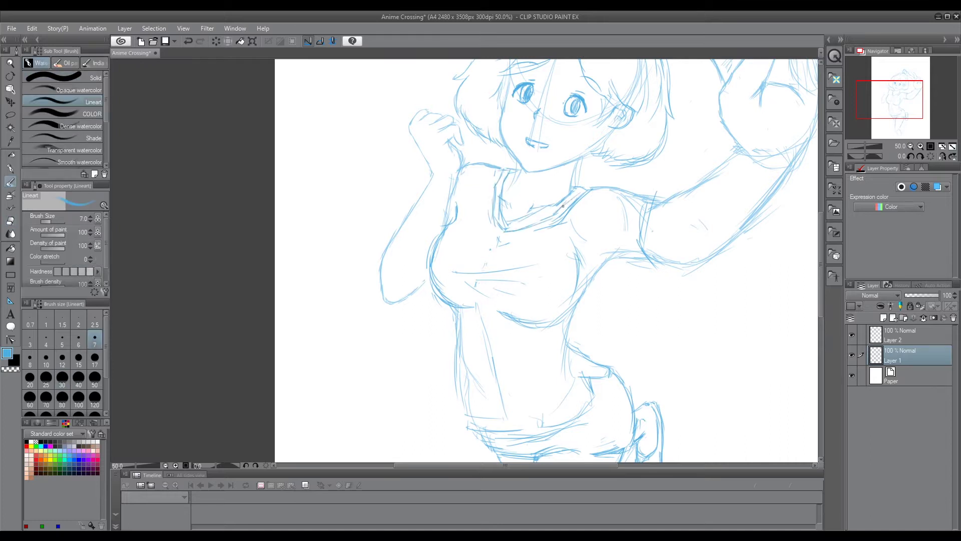
mouse_move(495, 212)
left_mouse_down()
mouse_move(546, 219)
mouse_move(579, 183)
left_mouse_up()
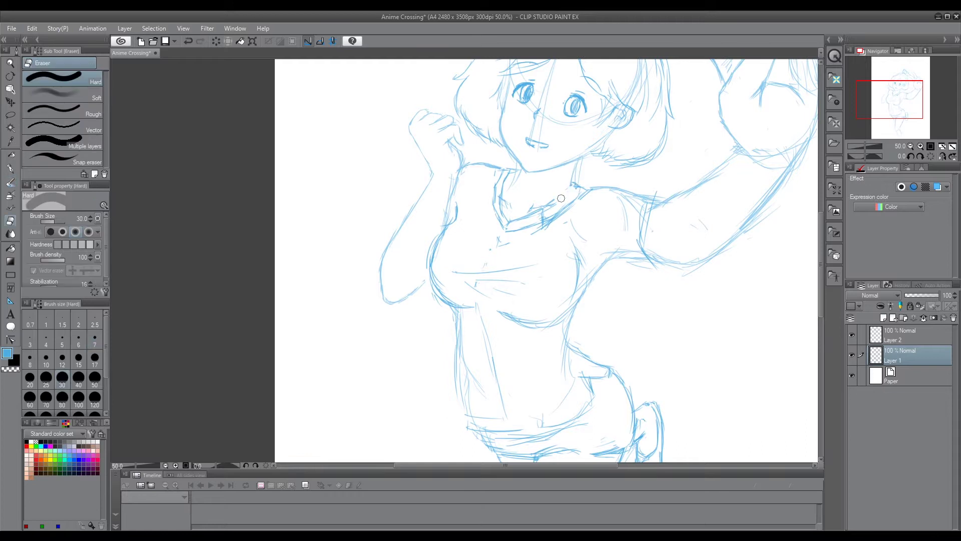
left_click_drag(503, 170, 488, 215)
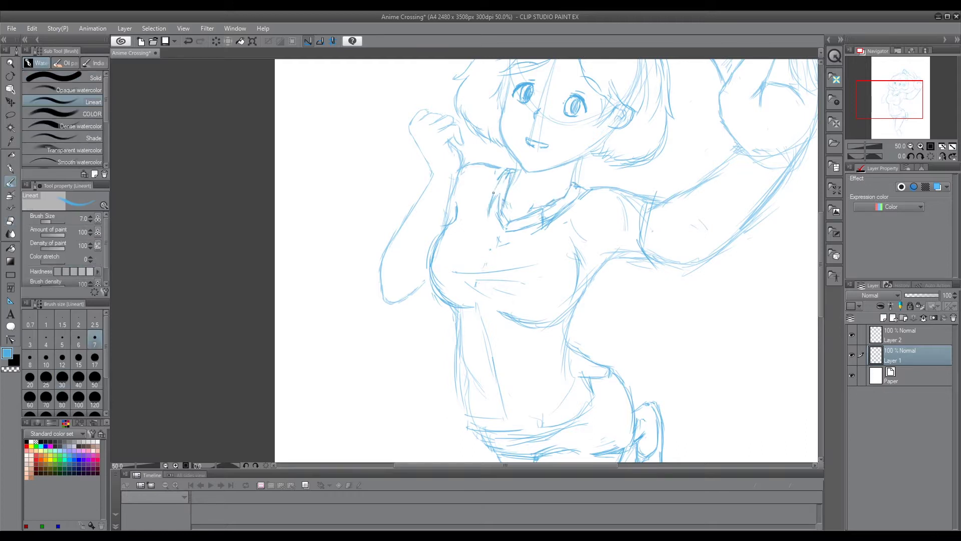
mouse_move(476, 306)
left_mouse_down()
mouse_move(500, 417)
mouse_move(511, 299)
mouse_move(496, 324)
left_mouse_up()
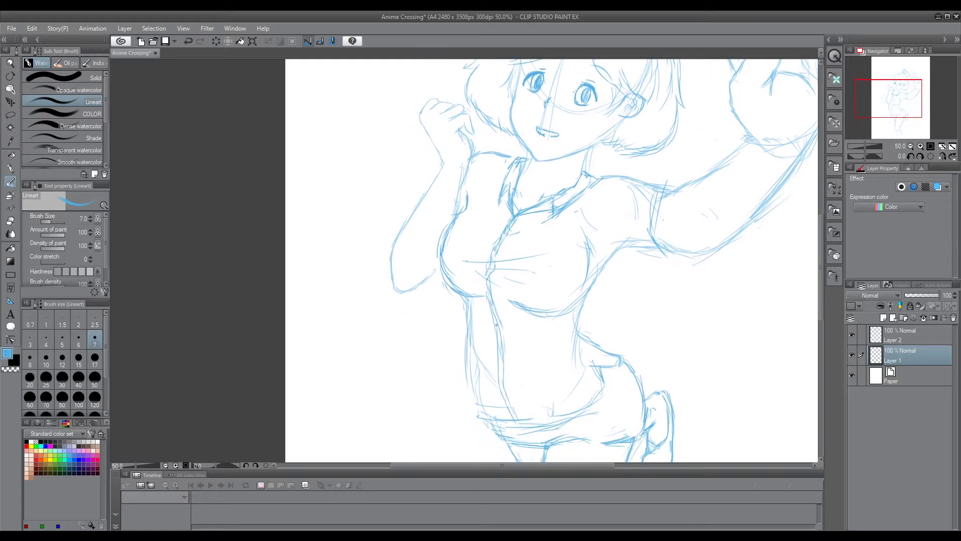
Redraw the shirt's loose lower edge around the waist, adding fold lines at the hip and belly
key("e")
left_click_drag(592, 348, 586, 332)
key("b")
left_click_drag(593, 381, 480, 413)
left_click_drag(585, 360, 603, 388)
mouse_move(581, 325)
left_mouse_down()
mouse_move(618, 345)
mouse_move(644, 308)
left_mouse_up()
left_click_drag(551, 383, 633, 370)
left_click_drag(627, 314, 652, 335)
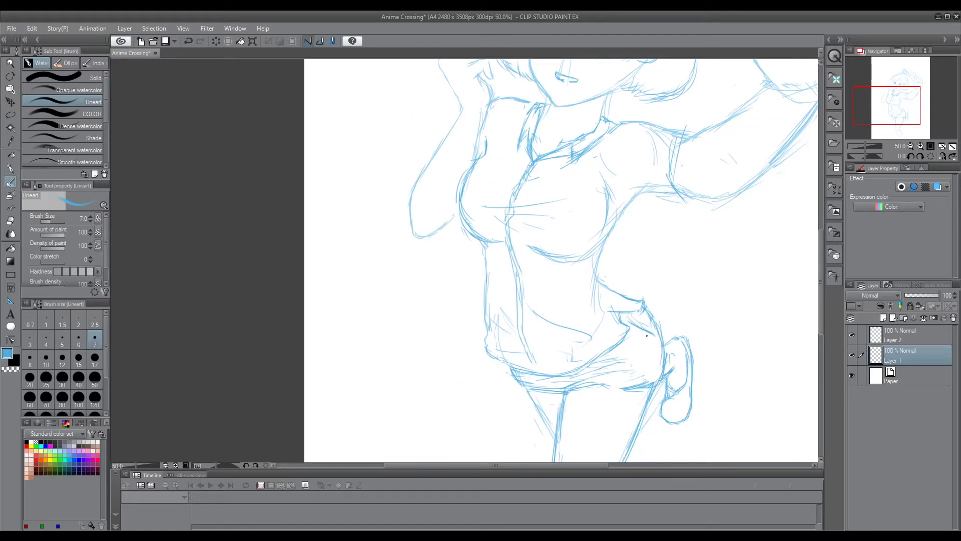
Redraw the lower leg below the knee, clean up the thigh outline and add folds to the shorts
scroll(594, 302, "down", 2)
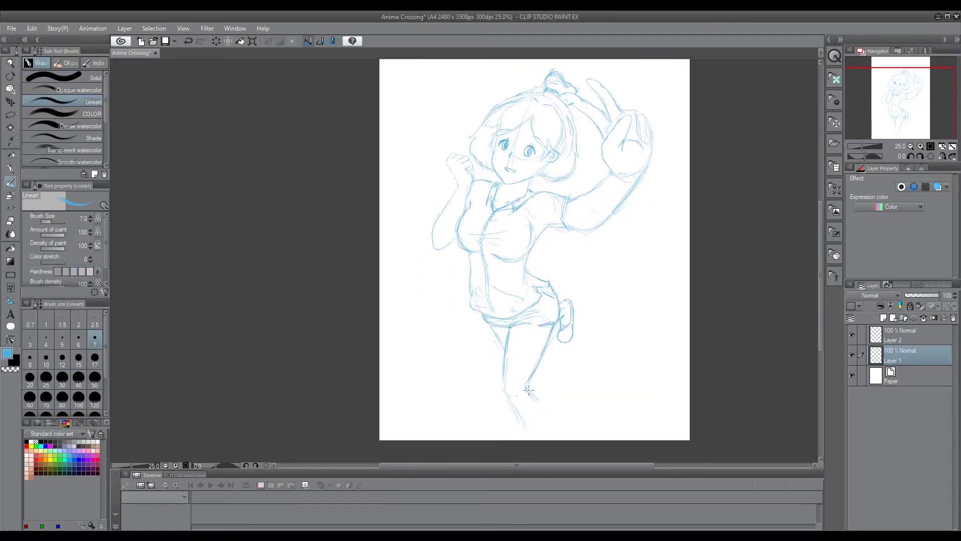
key("ctrl+z")
left_click_drag(523, 386, 539, 422)
key("ctrl+z")
scroll(520, 428, "up", 2)
key("e")
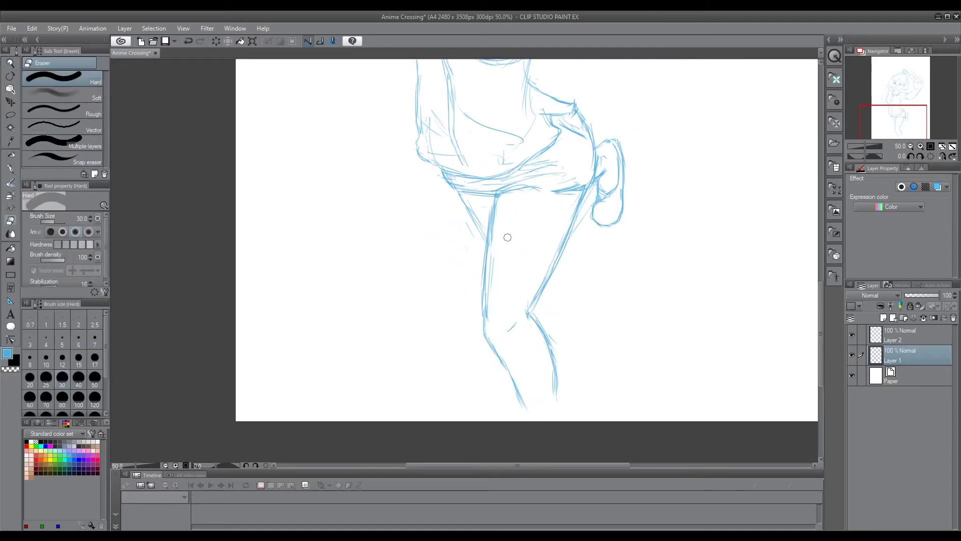
key("b")
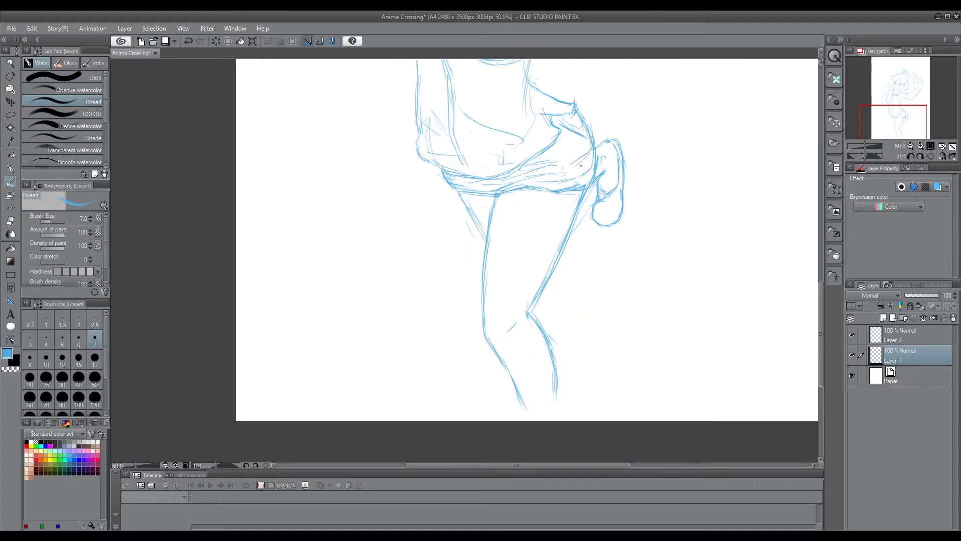
scroll(593, 148, "down", 2)
Add a new layer above the faded sketch for the line art and ink the eye nearer the ear in dark line
key("ctrl+shift+n")
left_click_drag(900, 353, 911, 383)
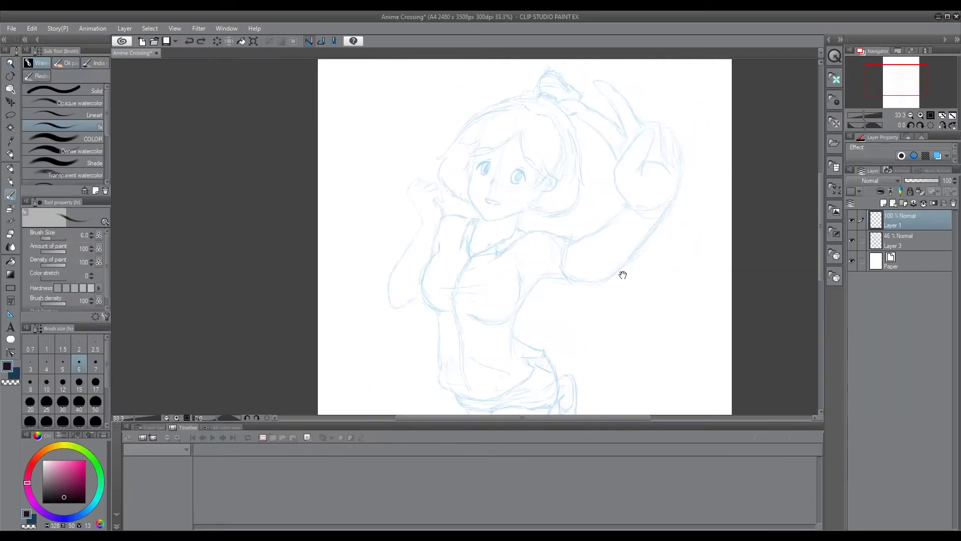
scroll(620, 272, "up", 5)
key("ctrl+z")
mouse_move(518, 220)
left_mouse_down()
mouse_move(556, 252)
mouse_move(559, 275)
left_mouse_up()
mouse_move(508, 225)
left_mouse_down()
mouse_move(558, 241)
mouse_move(499, 282)
left_mouse_up()
mouse_move(548, 234)
left_mouse_down()
mouse_move(523, 287)
mouse_move(535, 289)
left_mouse_up()
left_click_drag(533, 214, 559, 223)
Ink the upper lash line and iris outline of the eye farther from the ear
left_click_drag(339, 228, 392, 186)
key("ctrl+z")
left_click_drag(343, 211, 409, 195)
key("ctrl+z")
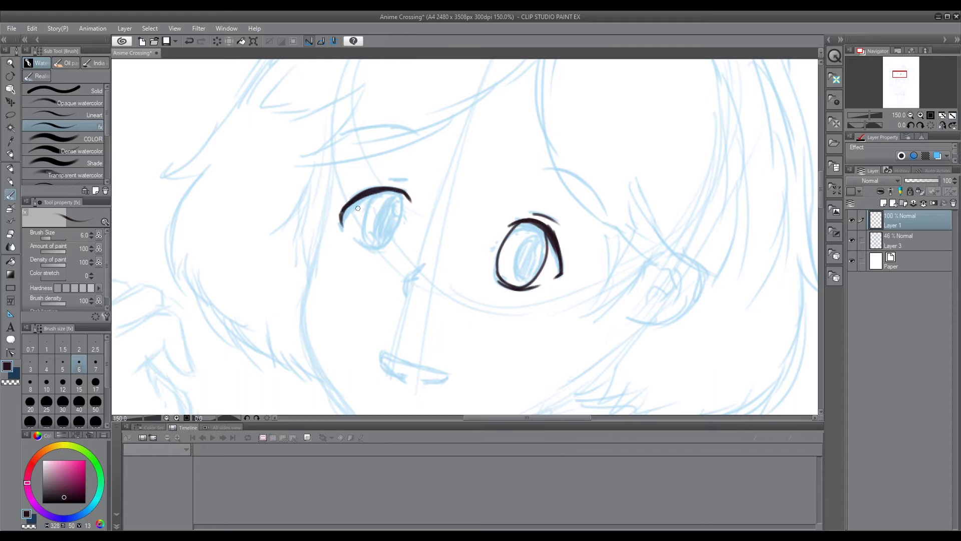
key("e")
mouse_move(345, 226)
left_mouse_down()
mouse_move(342, 209)
mouse_move(375, 188)
mouse_move(411, 200)
left_mouse_up()
key("b")
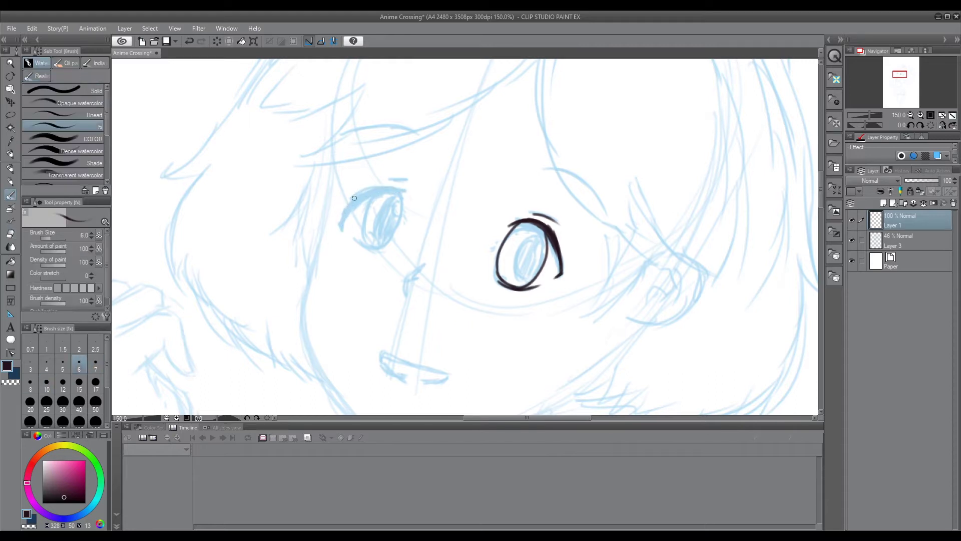
mouse_move(341, 214)
left_mouse_down()
mouse_move(383, 186)
mouse_move(409, 199)
left_mouse_up()
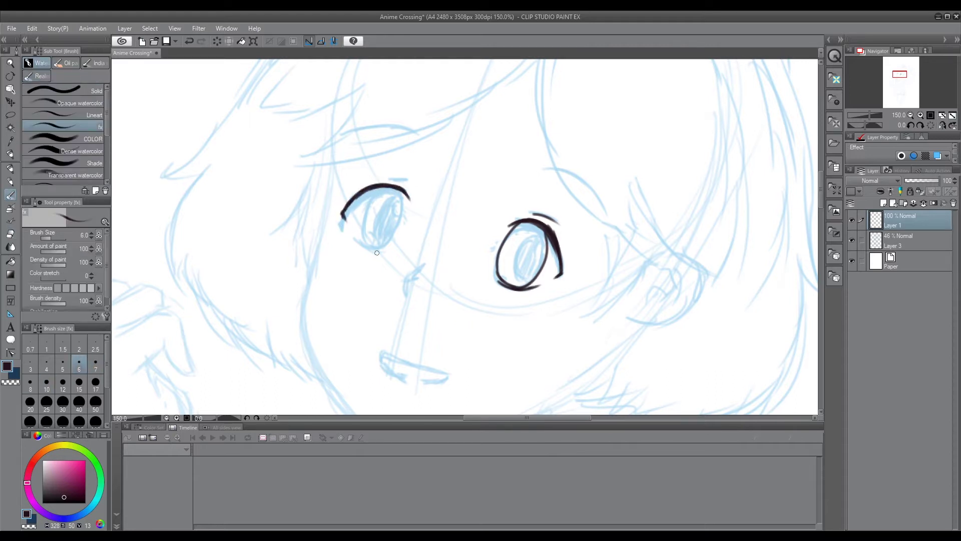
left_click_drag(366, 237, 408, 196)
Reduce the brush size to 5 and ink the nose and both eyebrows
scroll(408, 197, "down", 10)
scroll(408, 196, "up", 10)
key("bracketleft")
left_click_drag(387, 258, 370, 289)
left_click_drag(503, 166, 570, 218)
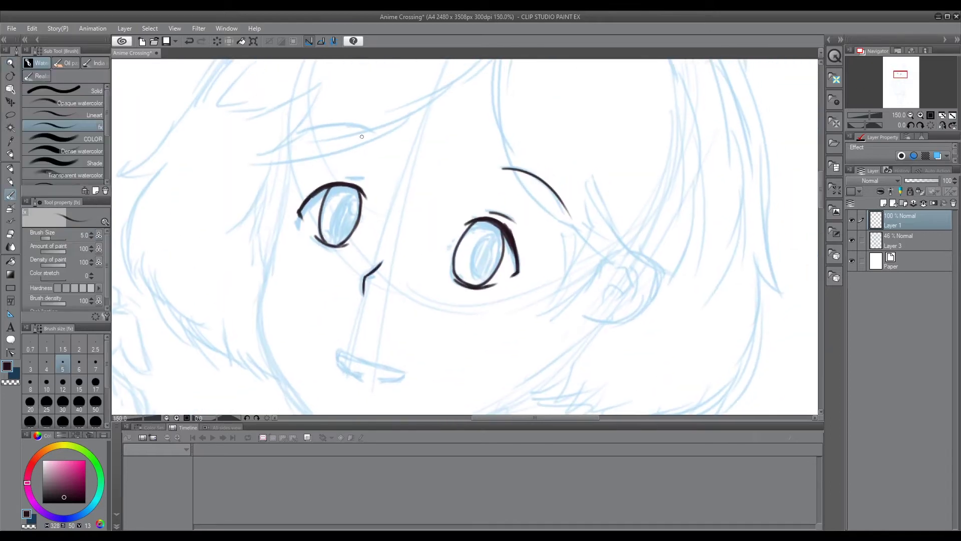
left_click_drag(303, 150, 365, 142)
Ink the long hair strand falling from the parting past the eyebrow, and the ear with its inner lines
scroll(488, 321, "down", 4)
left_click_drag(543, 169, 569, 250)
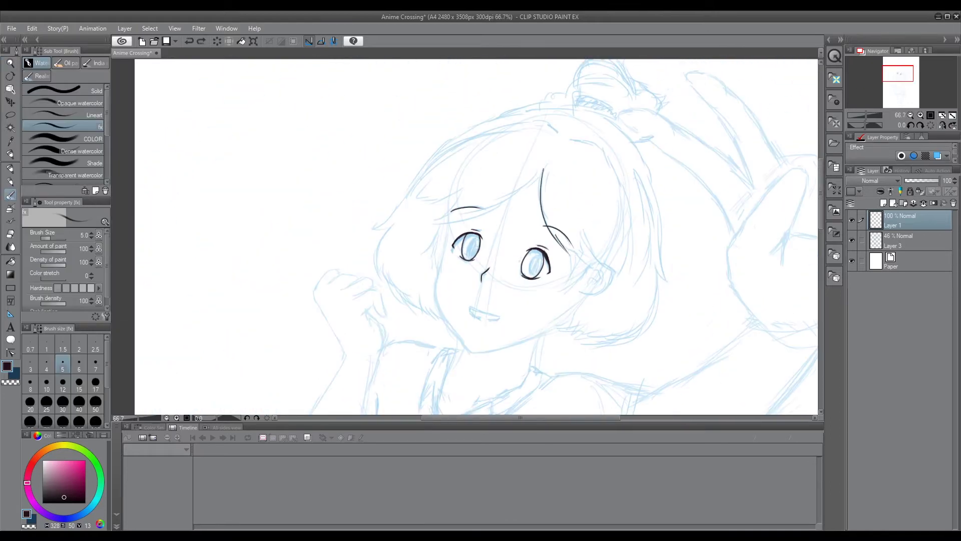
scroll(569, 260, "up", 2)
left_click_drag(570, 253, 572, 284)
left_click_drag(563, 239, 587, 270)
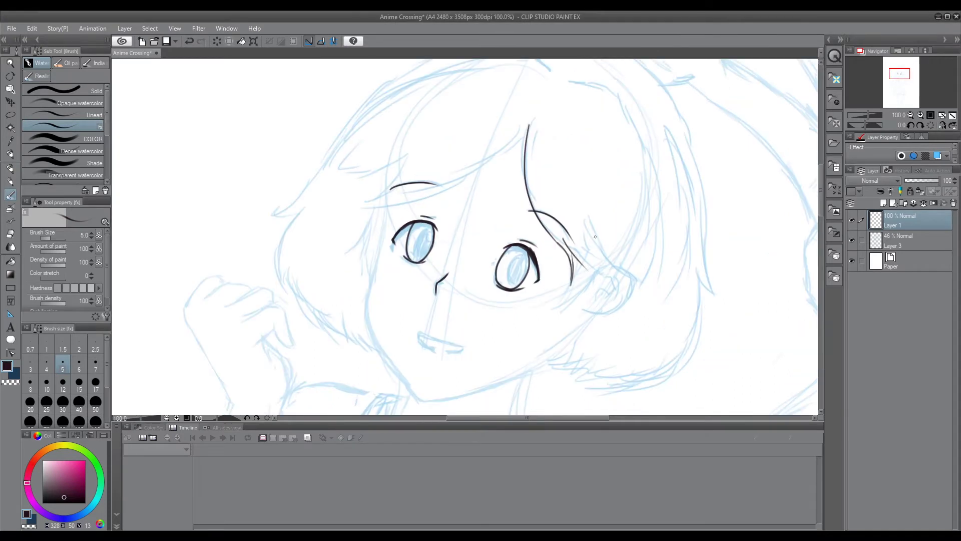
left_click_drag(631, 273, 631, 286)
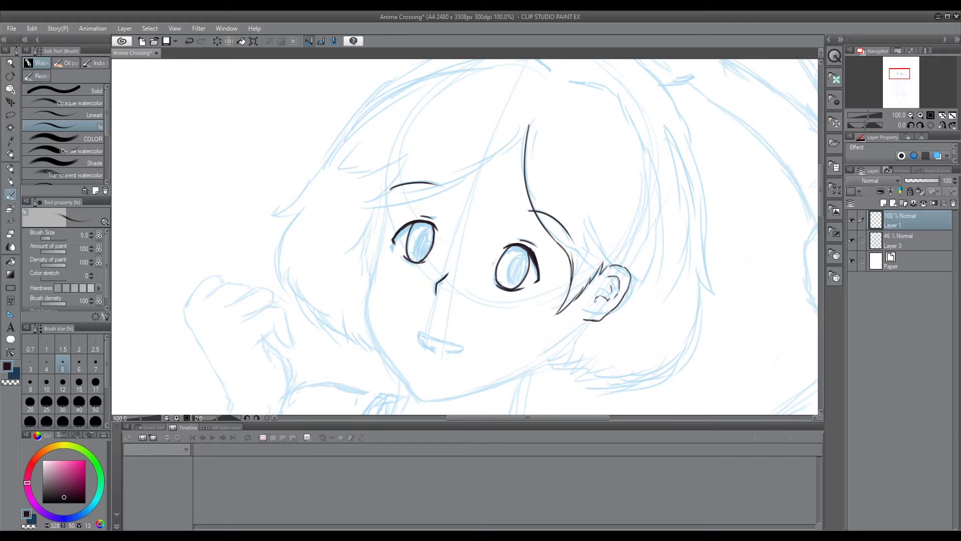
Ink the pointed hair strands between the eye and the ear
left_click_drag(661, 216, 676, 230)
left_click_drag(547, 225, 561, 257)
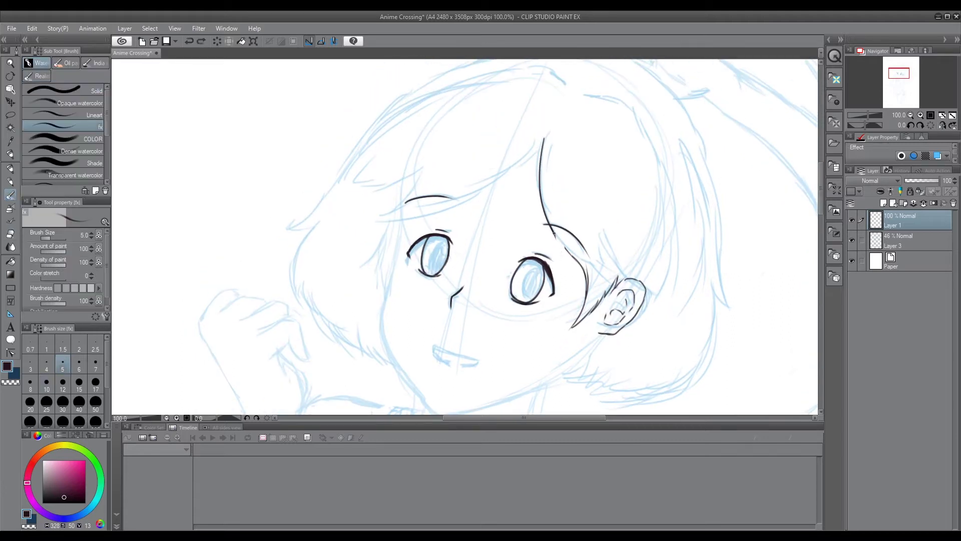
left_click_drag(564, 247, 568, 284)
scroll(566, 257, "down", 2)
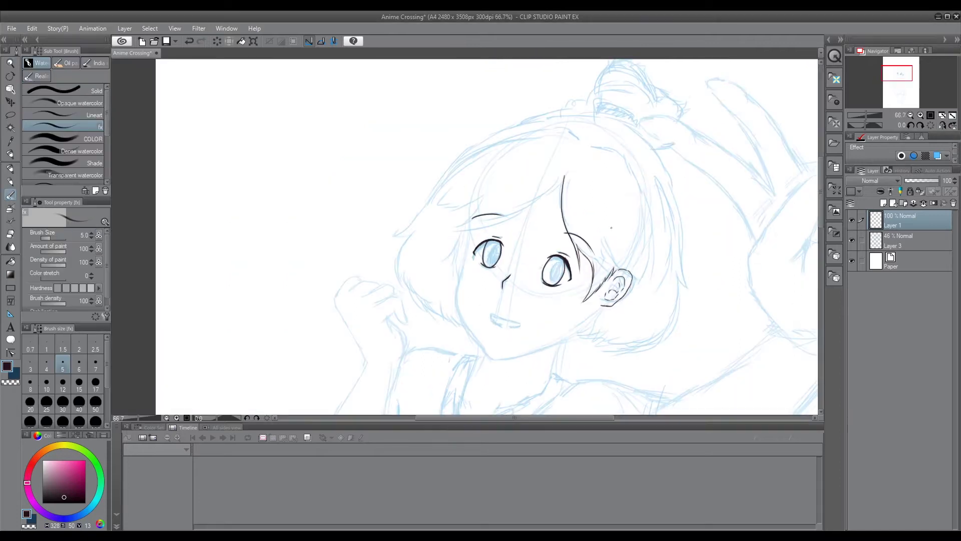
scroll(565, 257, "up", 4)
key("e")
key("b")
left_click_drag(561, 255, 568, 335)
Ink the lower edge of the swept fringe from the parting across to the far eyebrow
left_click_drag(500, 105, 512, 182)
mouse_move(534, 149)
left_mouse_down()
mouse_move(485, 204)
mouse_move(460, 211)
left_mouse_up()
left_click_drag(481, 198, 388, 248)
key("ctrl+z")
key("ctrl+z")
left_click_drag(488, 192, 319, 263)
left_click_drag(486, 188, 331, 246)
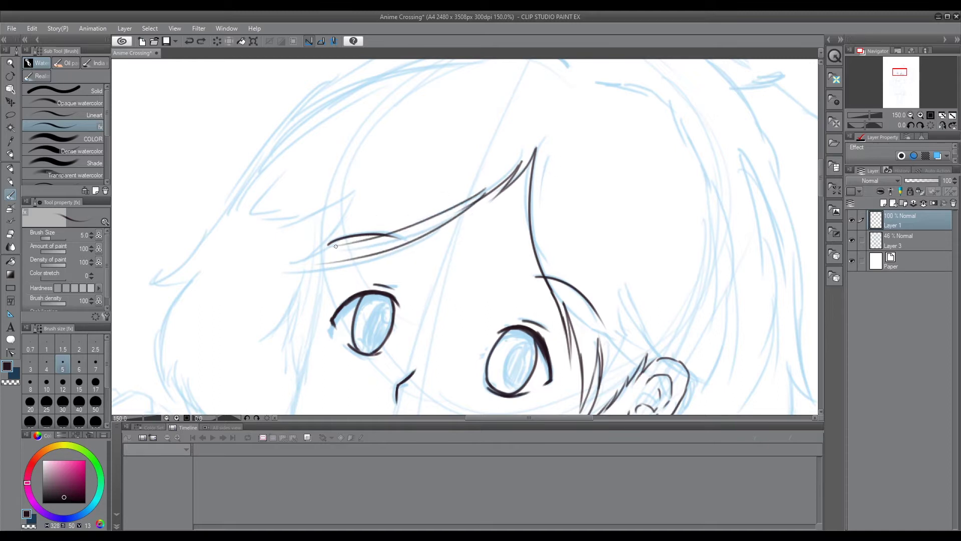
Add strand lines along the swept fringe and shape its pointed tip over the far eyebrow
left_click_drag(426, 214, 355, 245)
mouse_move(497, 189)
left_mouse_down()
mouse_move(476, 203)
mouse_move(520, 208)
left_mouse_up()
left_click_drag(466, 232, 365, 254)
left_click_drag(450, 237, 353, 260)
mouse_move(422, 189)
left_mouse_down()
mouse_move(395, 230)
mouse_move(368, 246)
left_mouse_up()
key("ctrl+minus")
key("b")
left_click_drag(436, 238, 368, 263)
left_click_drag(509, 145, 437, 184)
Ink the outer hair contour from the crown down to the jagged ends beside the cheek near the fist
mouse_move(536, 110)
left_mouse_down()
mouse_move(382, 206)
mouse_move(305, 289)
left_mouse_up()
mouse_move(345, 265)
left_mouse_down()
mouse_move(317, 311)
mouse_move(318, 339)
mouse_move(310, 329)
left_mouse_up()
key("ctrl+z")
key("ctrl+z")
mouse_move(330, 370)
left_mouse_down()
mouse_move(315, 298)
mouse_move(383, 355)
left_mouse_up()
left_click_drag(350, 314, 383, 354)
left_click_drag(374, 341, 401, 365)
key("ctrl+z")
Ink the flicked tips and inner strands of the side hair framing the far cheek
left_click_drag(354, 211, 314, 260)
left_click_drag(340, 251, 321, 306)
left_click_drag(335, 204, 311, 233)
left_click_drag(320, 230, 312, 220)
left_click_drag(385, 222, 368, 283)
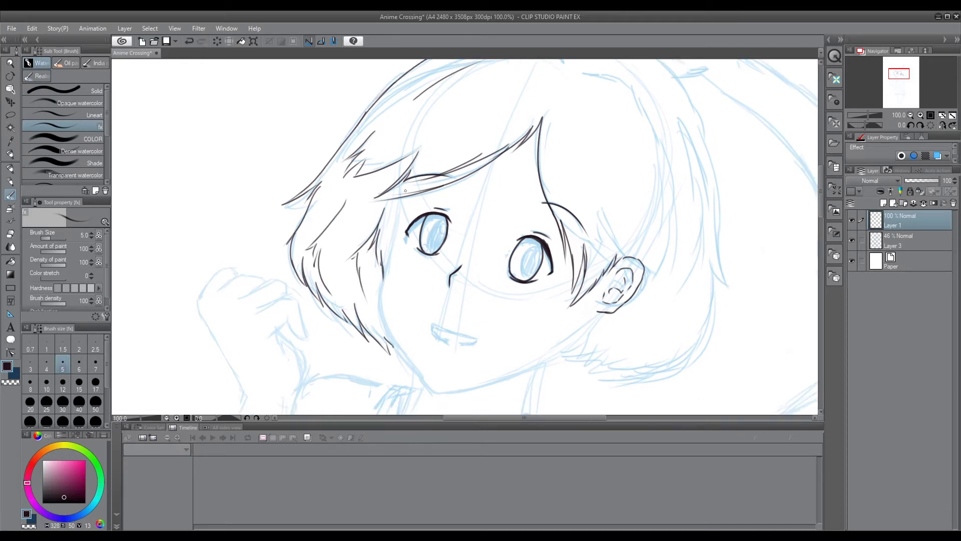
Ink the face outline from the fringe down the cheek to the chin and along the jaw to the ear
mouse_move(400, 204)
left_mouse_down()
mouse_move(383, 331)
mouse_move(430, 389)
mouse_move(425, 353)
left_mouse_up()
left_click_drag(406, 336, 433, 360)
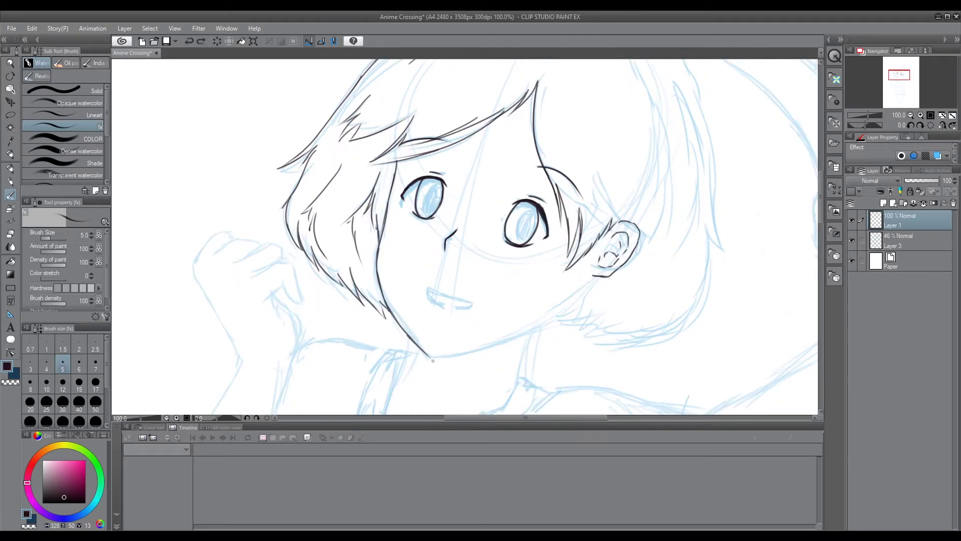
mouse_move(595, 275)
left_mouse_down()
mouse_move(550, 326)
mouse_move(538, 325)
mouse_move(518, 383)
left_mouse_up()
key("ctrl+z")
key("e")
key("b")
mouse_move(572, 310)
left_mouse_down()
mouse_move(563, 308)
mouse_move(554, 328)
left_mouse_up()
Ink the outer hair contour on the ear side, from the crown down to the flicked end
mouse_move(625, 319)
left_mouse_down()
mouse_move(583, 327)
mouse_move(702, 275)
mouse_move(709, 253)
mouse_move(728, 256)
mouse_move(703, 361)
left_mouse_up()
key("ctrl+z")
left_click_drag(650, 151, 682, 320)
left_click_drag(647, 184, 658, 206)
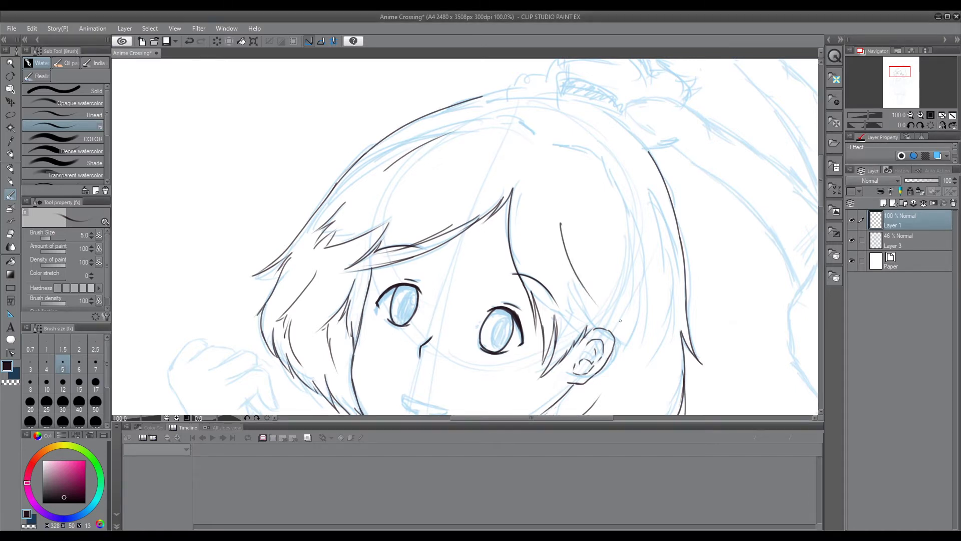
Ink the upper lock of the swept fringe and the hair section curving from the parting toward the ear
left_click_drag(573, 143, 608, 182)
key("ctrl+z")
mouse_move(553, 145)
left_mouse_down()
mouse_move(640, 250)
mouse_move(645, 350)
mouse_move(518, 125)
mouse_move(453, 127)
mouse_move(385, 170)
left_mouse_up()
left_click_drag(405, 176, 379, 190)
mouse_move(552, 161)
left_mouse_down()
mouse_move(581, 253)
mouse_move(636, 350)
left_mouse_up()
key("ctrl+z")
left_click_drag(588, 258, 637, 350)
scroll(551, 200, "up", 1)
key("ctrl+z")
Fill the fringe on both sides of the parting with fine strand lines
left_click_drag(483, 164, 388, 222)
key("ctrl+z")
left_click_drag(461, 206, 380, 227)
mouse_move(538, 195)
left_mouse_down()
mouse_move(480, 148)
mouse_move(488, 190)
left_mouse_up()
left_click_drag(494, 208, 529, 286)
left_click_drag(472, 167, 475, 213)
key("ctrl+z")
mouse_move(470, 170)
left_mouse_down()
mouse_move(490, 255)
mouse_move(479, 188)
left_mouse_up()
Ink strand lines through the hair behind the ear and continue the hair contour over the crown
scroll(479, 188, "up", 2)
scroll(487, 148, "down", 4)
mouse_move(487, 148)
left_mouse_down()
mouse_move(493, 183)
mouse_move(557, 229)
left_mouse_up()
key("ctrl+z")
mouse_move(547, 191)
left_mouse_down()
mouse_move(570, 250)
mouse_move(569, 330)
left_mouse_up()
mouse_move(569, 281)
left_mouse_down()
mouse_move(560, 312)
mouse_move(533, 340)
left_mouse_up()
left_click_drag(464, 355, 452, 367)
left_click_drag(501, 275, 531, 248)
mouse_move(466, 103)
left_mouse_down()
mouse_move(504, 97)
mouse_move(587, 144)
left_mouse_up()
Close the hair contour at the crown below the bun and add strand lines along the top of the head
scroll(560, 130, "up", 4)
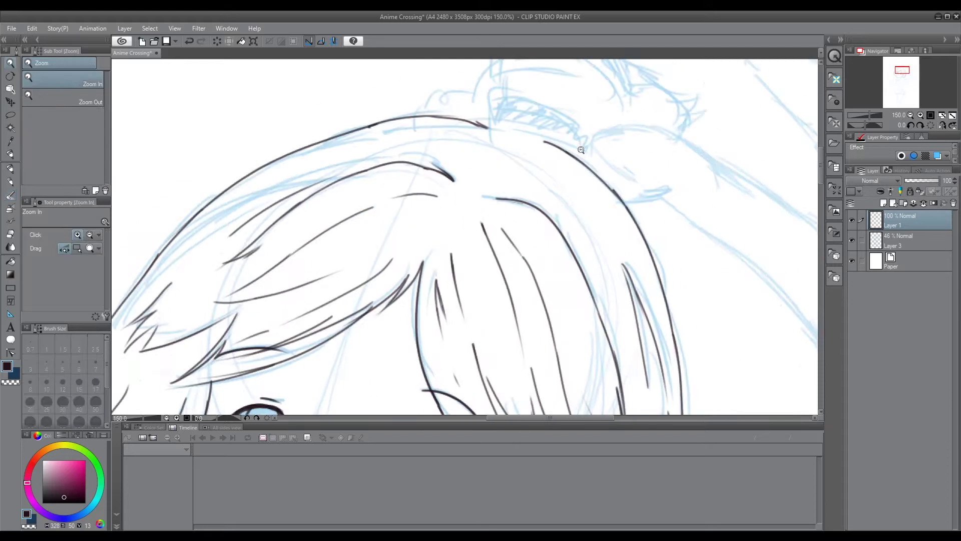
scroll(561, 130, "down", 2)
left_click_drag(514, 211, 555, 204)
left_click_drag(480, 188, 506, 205)
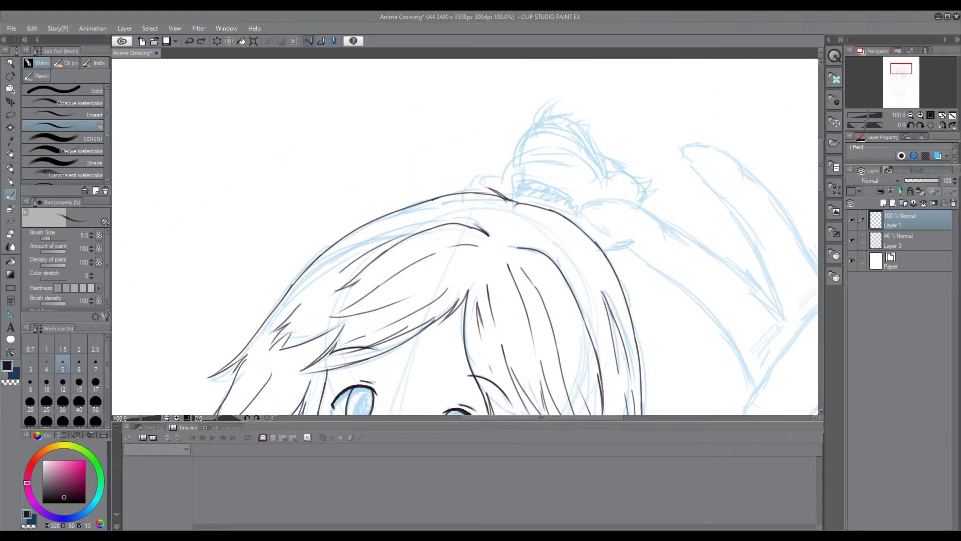
left_click_drag(564, 235, 603, 280)
key("ctrl+z")
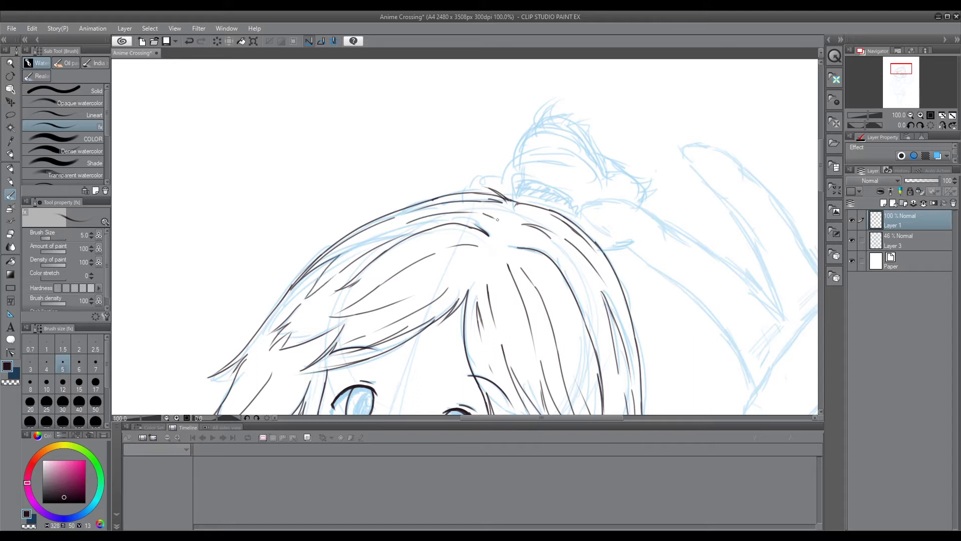
scroll(608, 312, "down", 2)
scroll(608, 312, "up", 1)
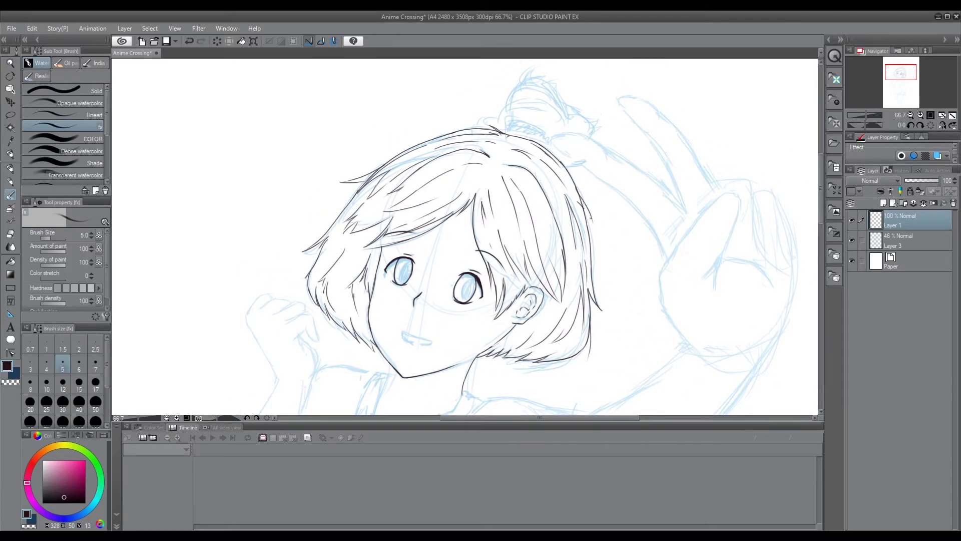
key("e")
scroll(553, 168, "up", 3)
key("b")
scroll(552, 168, "down", 4)
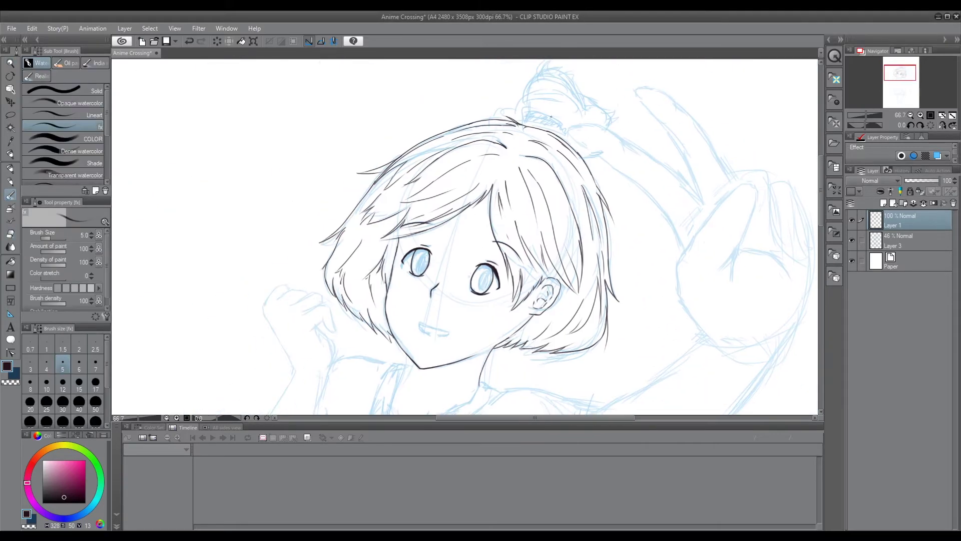
Ink the neck line and the pointed shirt collar under the chin, cleaning up the line where the collar meets the jaw
scroll(470, 194, "up", 3)
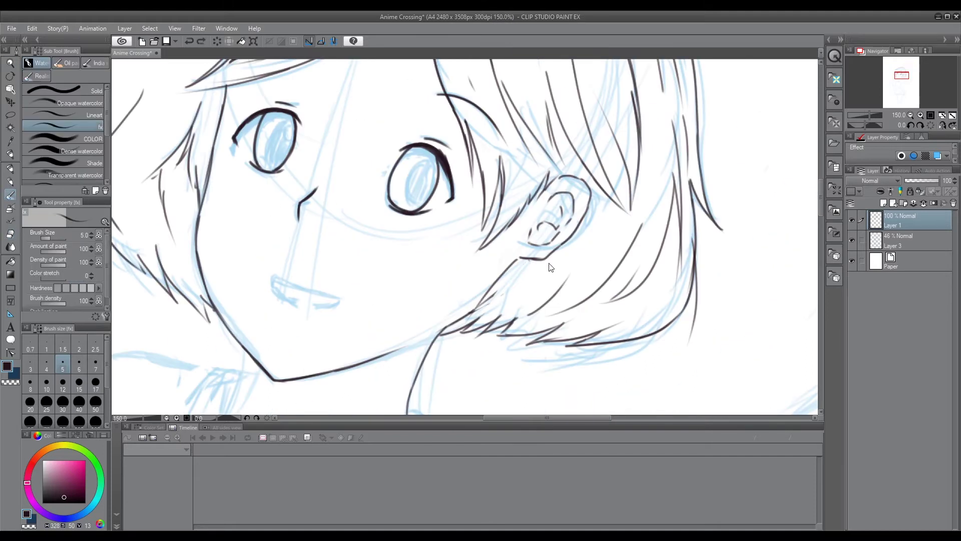
scroll(609, 212, "down", 2)
scroll(562, 288, "up", 2)
key("ctrl+z")
left_click_drag(488, 323, 561, 287)
left_click_drag(523, 335, 572, 281)
left_click_drag(572, 281, 616, 253)
left_click_drag(531, 294, 465, 327)
mouse_move(427, 301)
left_mouse_down()
mouse_move(446, 301)
mouse_move(453, 220)
mouse_move(477, 207)
mouse_move(455, 270)
left_mouse_up()
key("e")
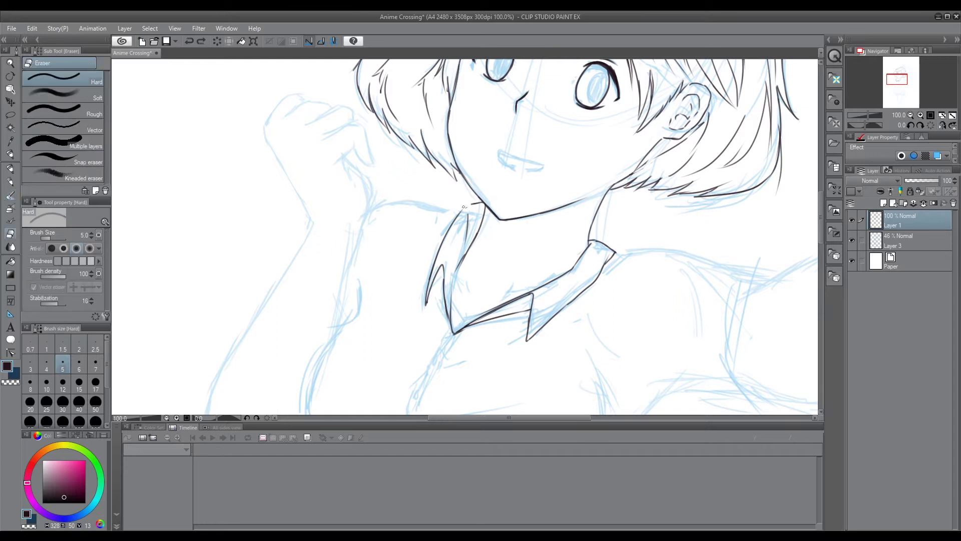
scroll(465, 207, "down", 2)
key("b")
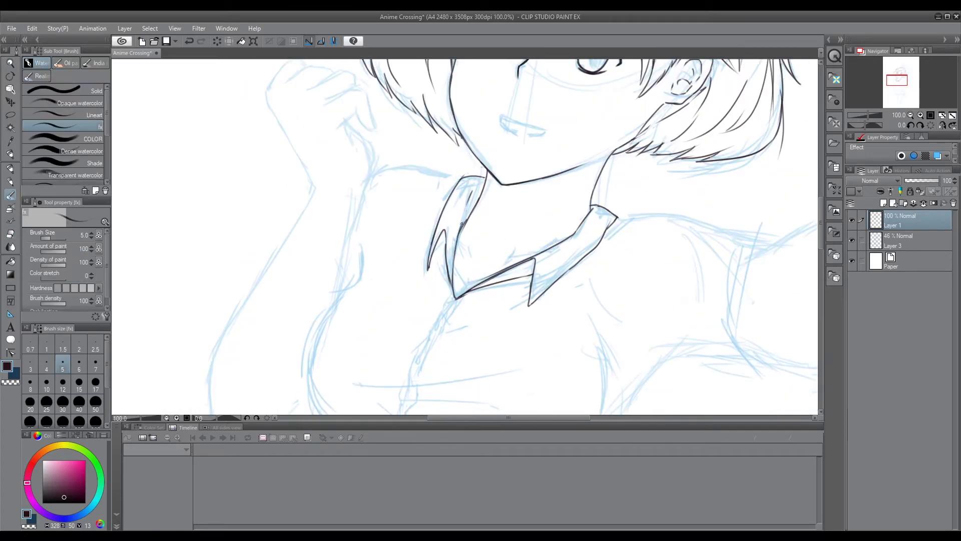
Ink the shoulder line from the collar toward the raised arm and the armpit curve beneath it
scroll(519, 324, "down", 2)
scroll(518, 323, "up", 1)
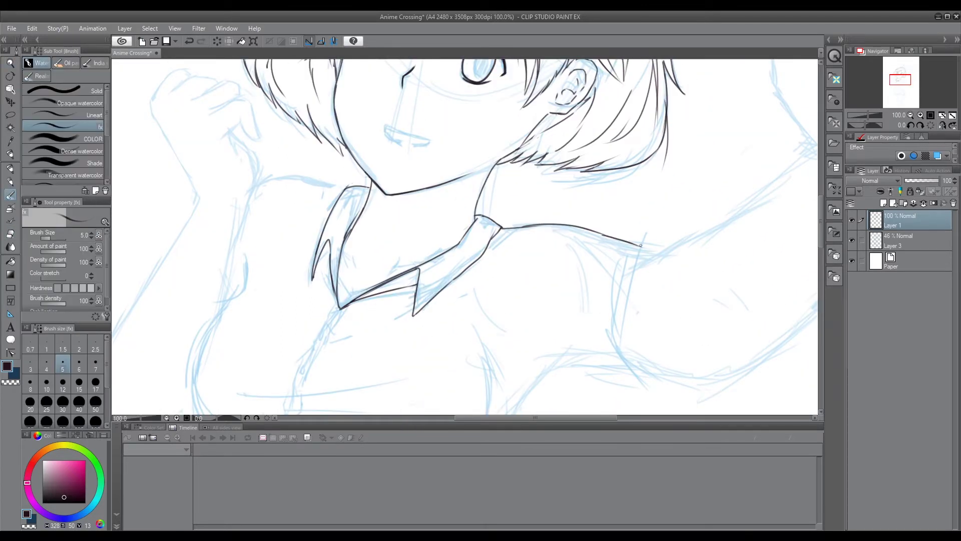
scroll(500, 301, "up", 1)
left_click_drag(429, 356, 482, 295)
scroll(489, 290, "down", 2)
scroll(556, 315, "up", 2)
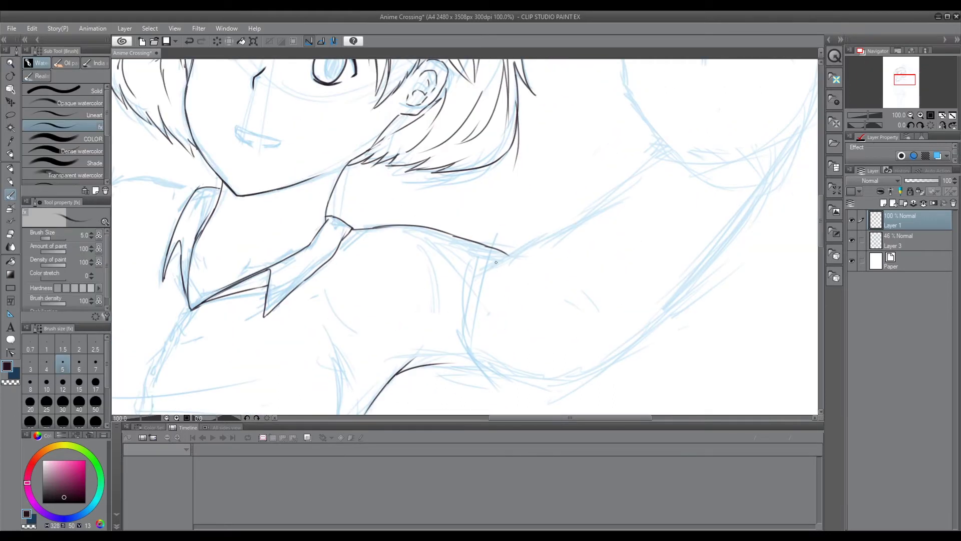
Ink the upper and lower contours of the raised arm from the shoulder to the wrist
left_click_drag(517, 246, 665, 148)
scroll(666, 148, "down", 2)
scroll(459, 298, "up", 2)
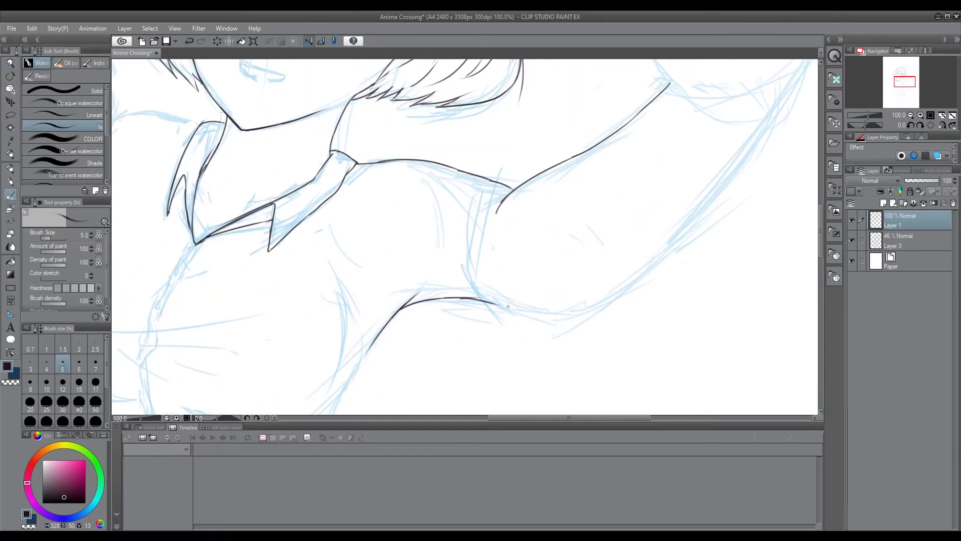
mouse_move(548, 314)
left_mouse_down()
mouse_move(711, 190)
mouse_move(766, 123)
left_mouse_up()
key("ctrl+alt+space")
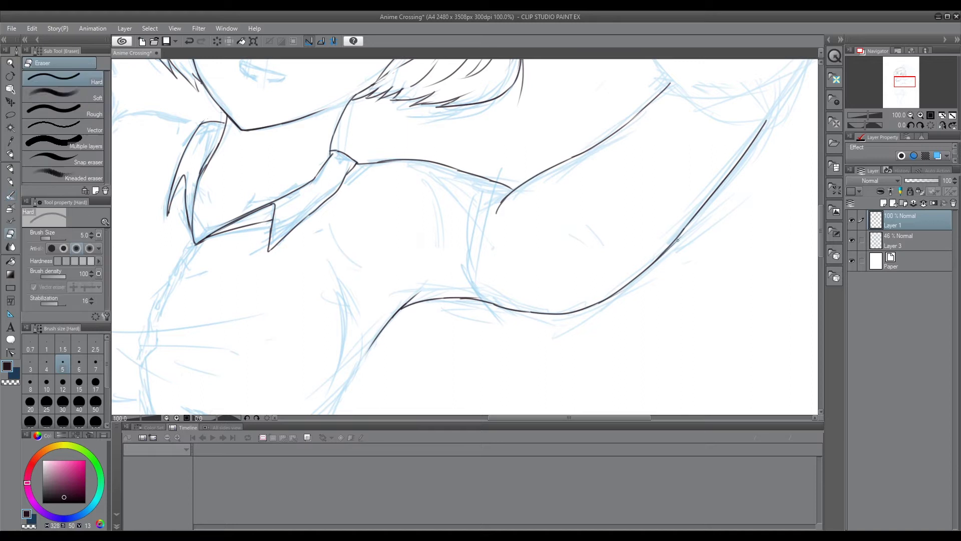
left_click(655, 272)
Ink the palm outline and thumb of the raised hand, extending the line into the lower extended finger
left_click_drag(581, 318, 622, 241)
mouse_move(532, 296)
left_mouse_down()
mouse_move(509, 271)
mouse_move(544, 147)
left_mouse_up()
key("ctrl+z")
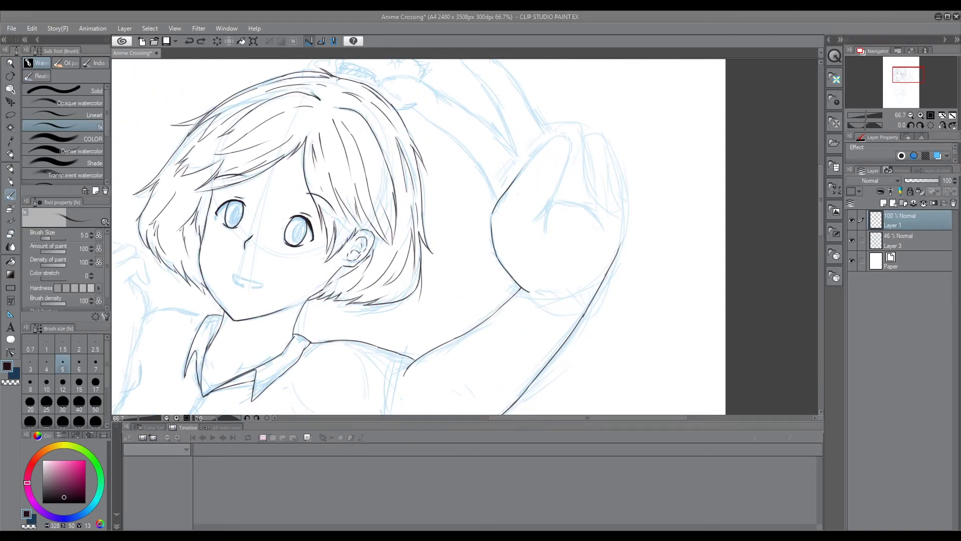
key("ctrl+plus")
left_click_drag(539, 142, 521, 204)
left_click_drag(585, 158, 544, 297)
key("ctrl+minus")
key("ctrl+minus")
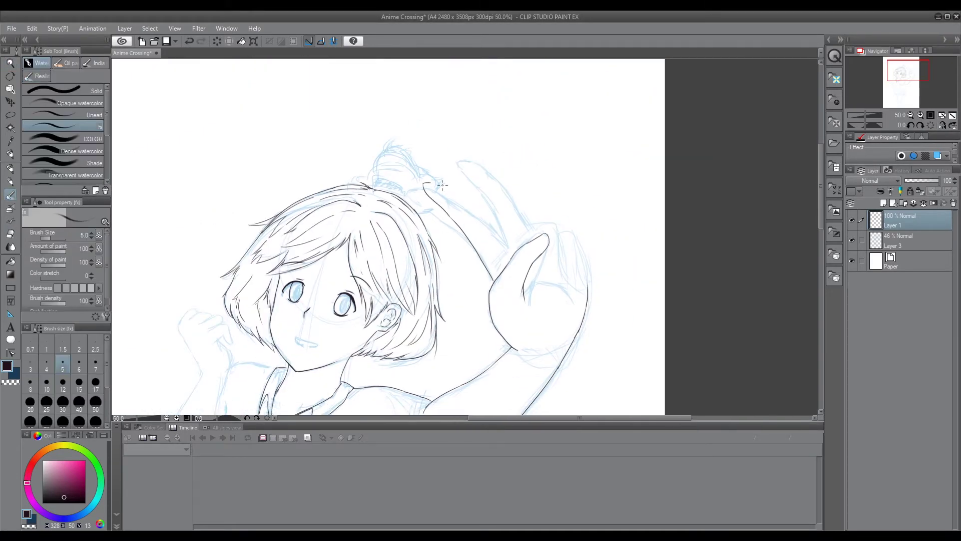
Ink both sides and the tips of the two extended fingers of the raised hand
left_click_drag(469, 158, 533, 237)
key("ctrl+plus")
key("ctrl+plus")
left_click_drag(391, 112, 410, 145)
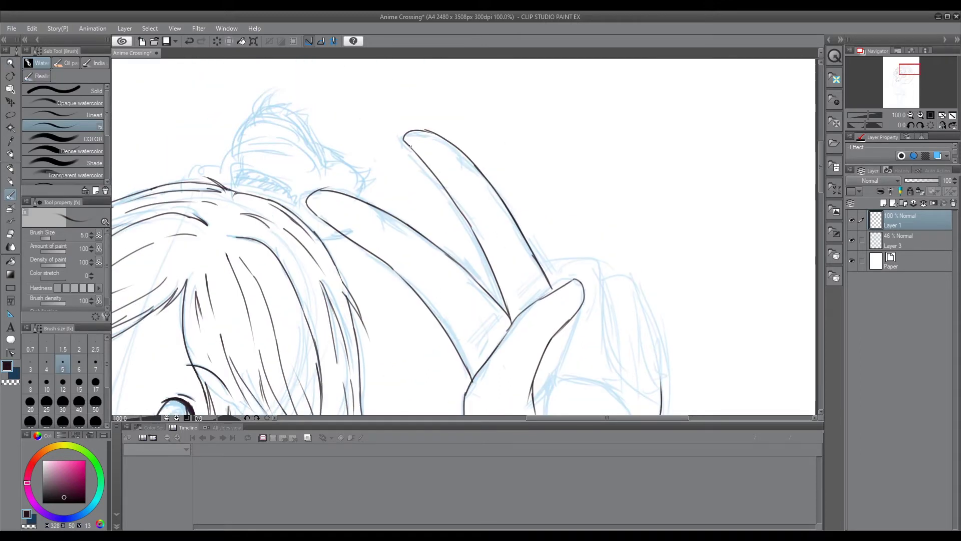
left_click_drag(389, 266, 360, 229)
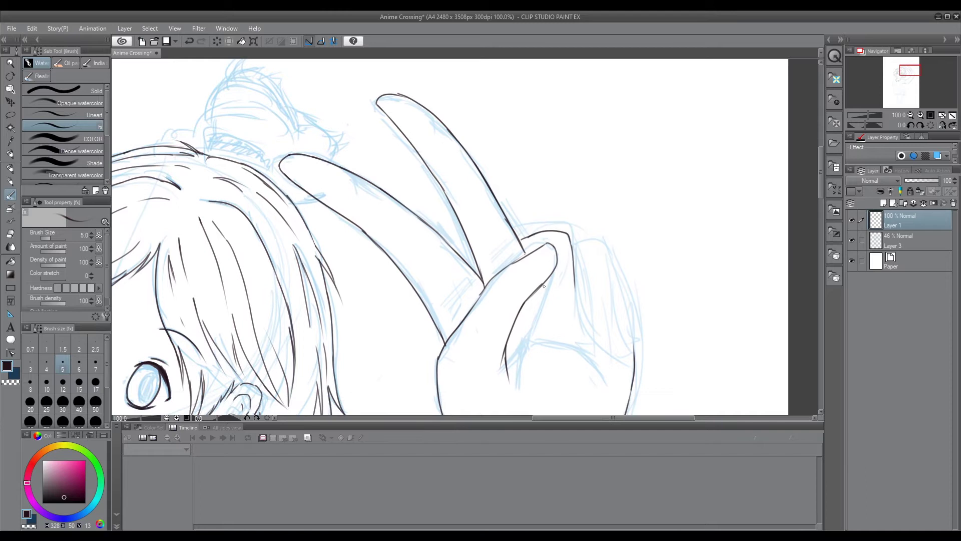
Ink the folded fingers of the raised hand beside the thumb, including their fingertips and nails
left_click_drag(513, 261, 552, 253)
left_click_drag(575, 290, 561, 332)
left_click_drag(543, 284, 539, 324)
left_click_drag(573, 245, 609, 317)
left_click_drag(576, 286, 598, 348)
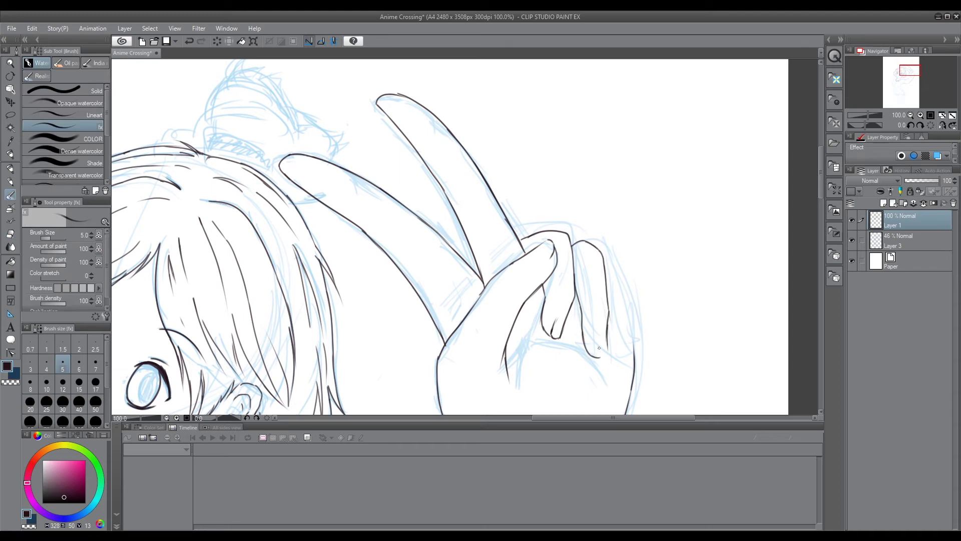
left_click_drag(551, 317, 562, 314)
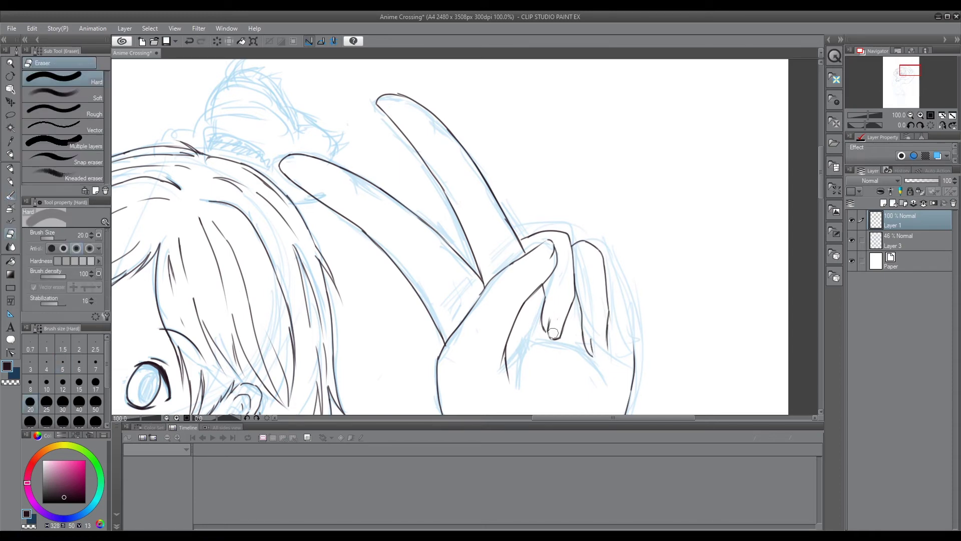
scroll(607, 354, "down", 2)
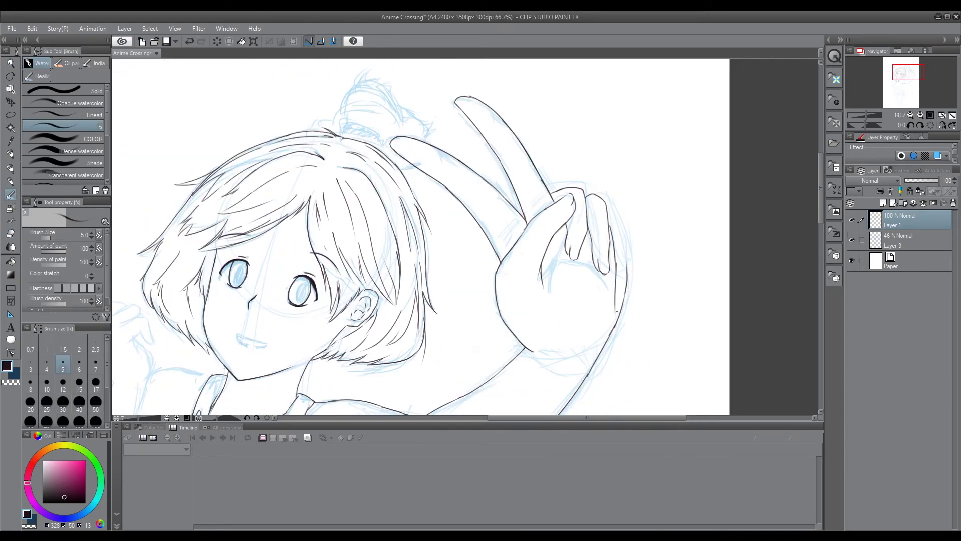
scroll(549, 273, "up", 2)
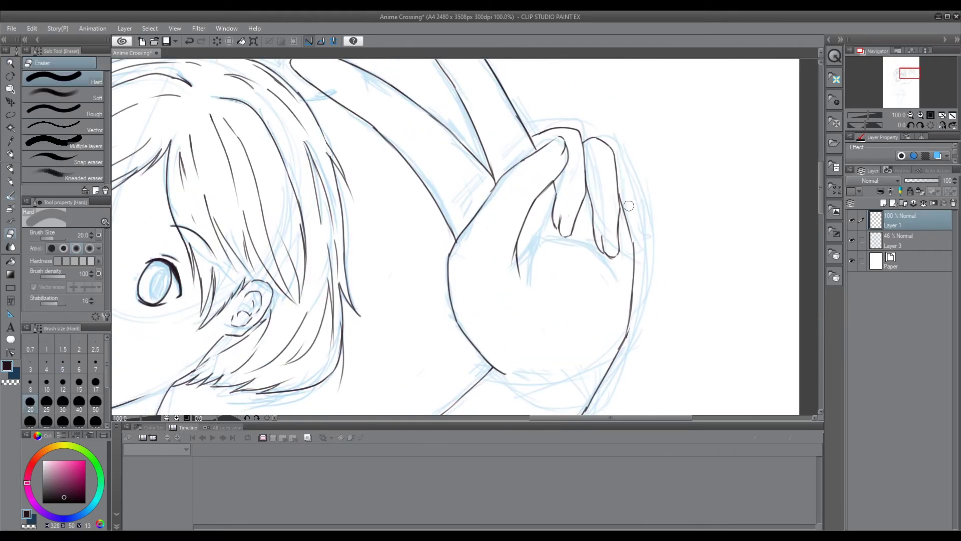
Erase stray lines beside the folded fingers and ink the outer edge of the palm down to the wrist
key("e")
scroll(655, 215, "down", 2)
key("b")
scroll(654, 215, "up", 2)
mouse_move(636, 56)
left_mouse_down()
mouse_move(561, 151)
mouse_move(572, 236)
left_mouse_up()
scroll(571, 236, "down", 2)
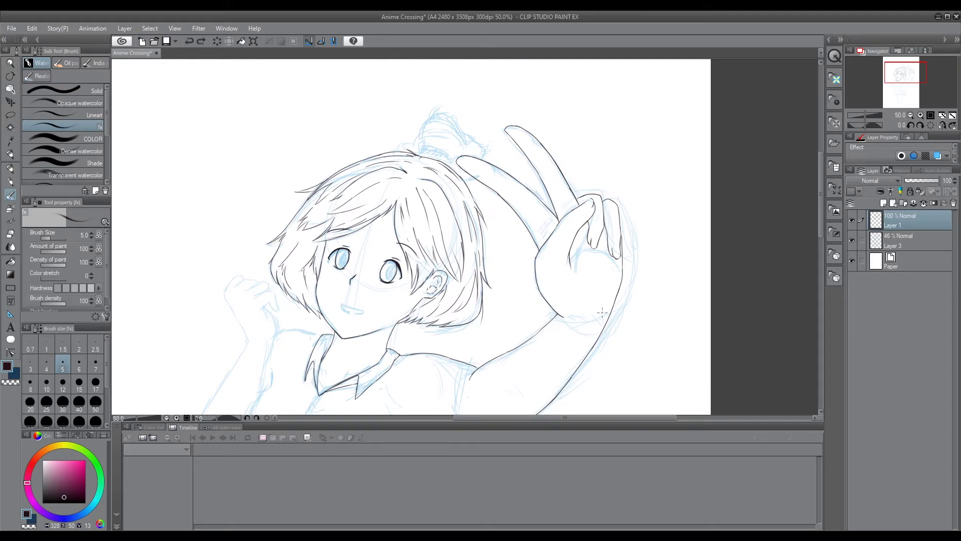
Select the outer part of the raised hand, reshape it with Transform, and ink the palm crease
scroll(603, 267, "down", 2)
key("m")
scroll(636, 281, "up", 3)
mouse_move(589, 203)
left_mouse_down()
mouse_move(622, 142)
mouse_move(574, 159)
left_mouse_up()
key("ctrl+t")
left_click_drag(655, 122, 643, 193)
key("Return")
key("b")
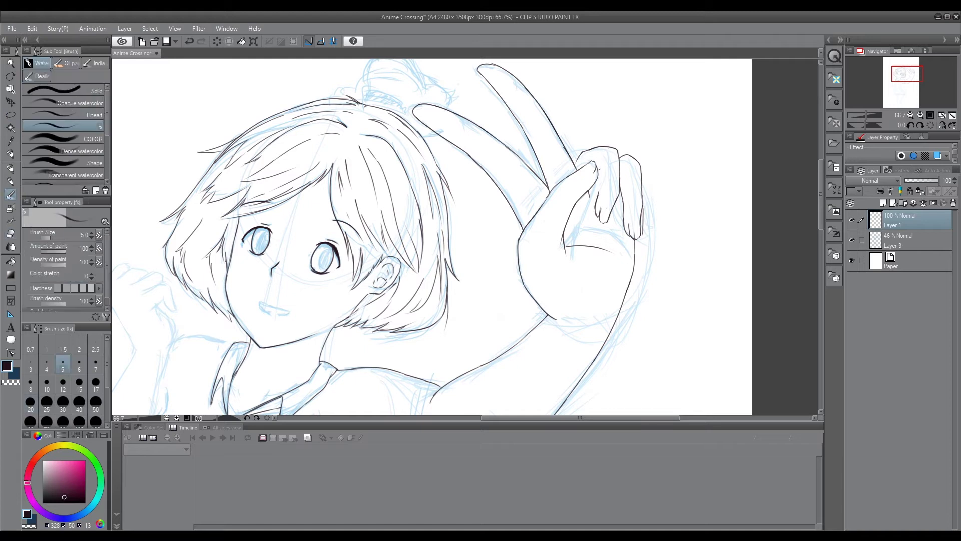
Redraw the outermost folded finger of the raised hand where it joins the palm edge
scroll(643, 260, "down", 3)
scroll(643, 260, "up", 3)
scroll(643, 260, "down", 3)
scroll(643, 260, "up", 1)
scroll(643, 260, "up", 2)
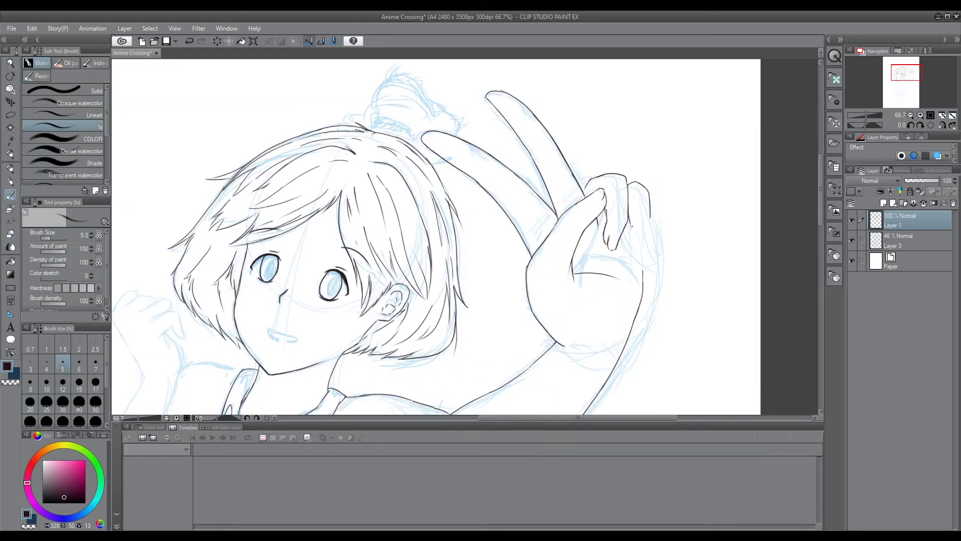
scroll(644, 248, "down", 3)
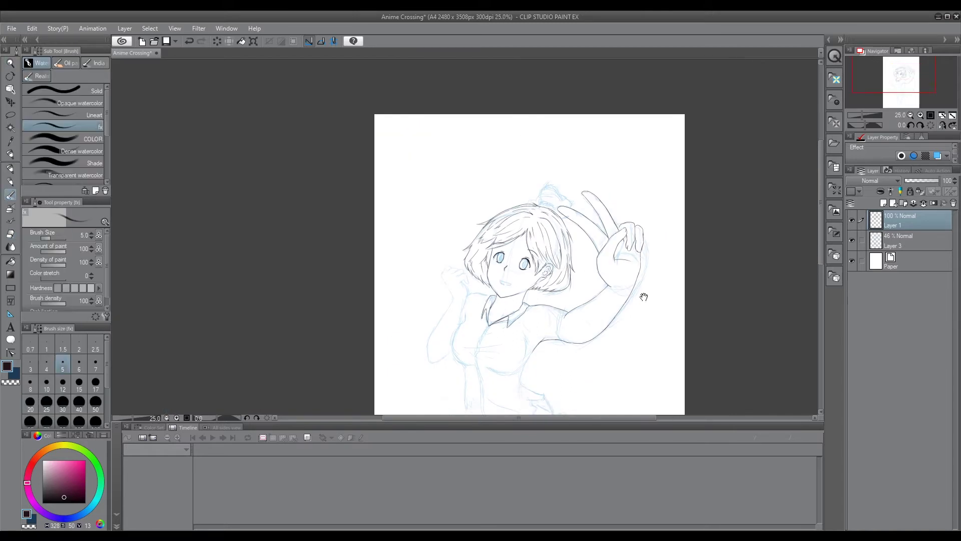
Ink the bent arm's contours from wrist to elbow and the chest contours of the shirt beside it
scroll(639, 298, "up", 3)
mouse_move(506, 213)
left_mouse_down()
mouse_move(441, 321)
mouse_move(465, 382)
left_mouse_up()
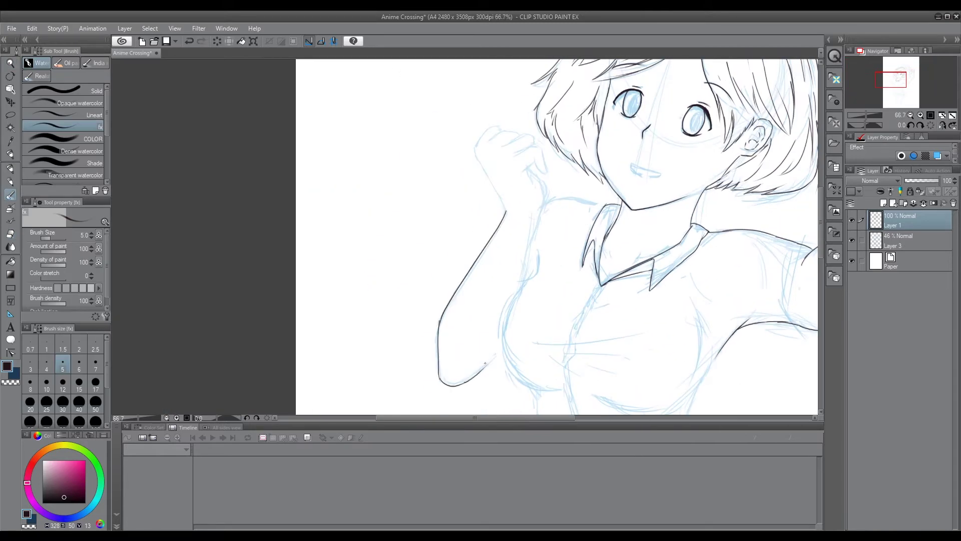
mouse_move(537, 274)
left_mouse_down()
mouse_move(560, 406)
mouse_move(558, 300)
left_mouse_up()
left_click_drag(701, 321, 628, 321)
left_click_drag(623, 212, 630, 239)
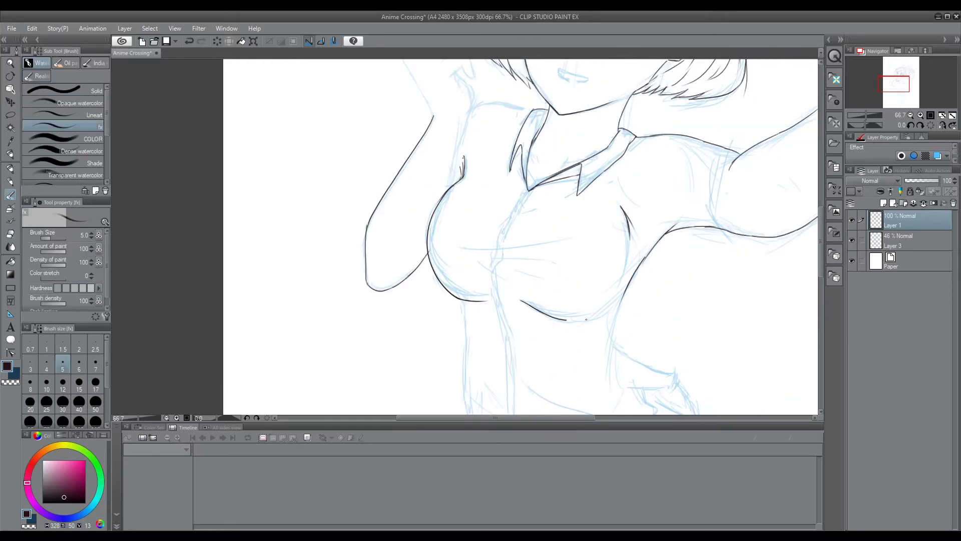
left_click_drag(440, 250, 483, 395)
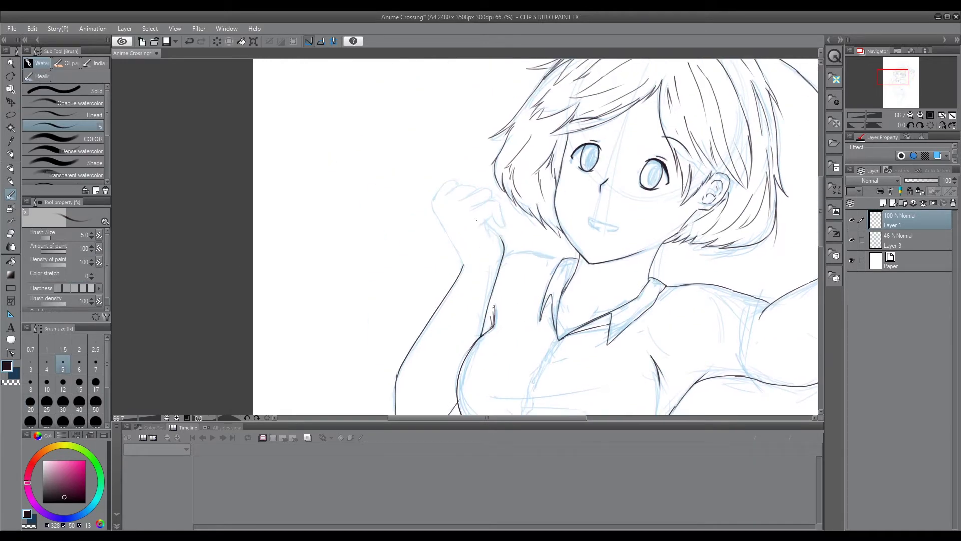
Ink the curled fist of the bent arm with its finger separations, knuckles and back of the hand
scroll(479, 188, "up", 4)
left_click_drag(479, 189, 495, 170)
left_click_drag(435, 179, 495, 173)
left_click_drag(411, 162, 478, 159)
mouse_move(378, 147)
left_mouse_down()
mouse_move(415, 130)
mouse_move(448, 136)
left_mouse_up()
left_click_drag(346, 165, 403, 119)
left_click_drag(346, 162, 416, 306)
scroll(416, 306, "down", 2)
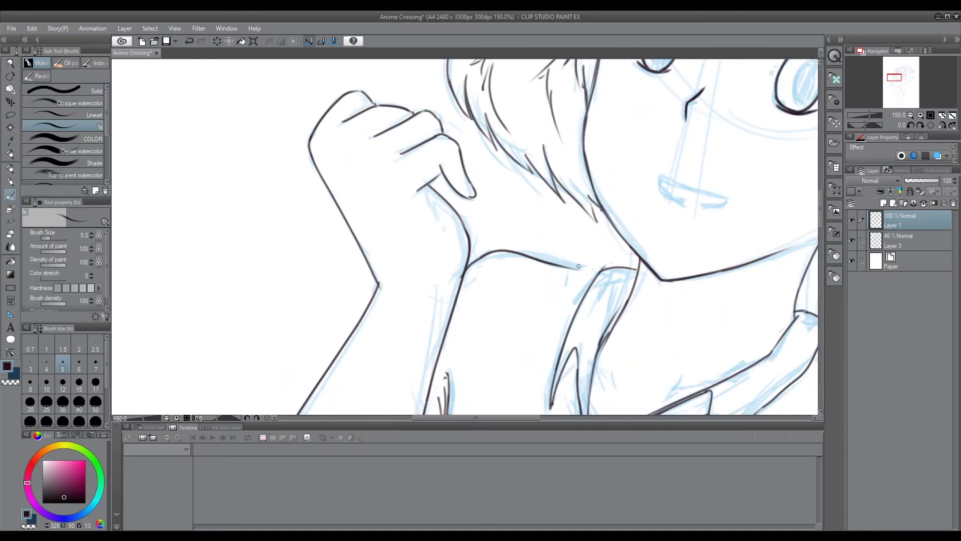
Ink the fold lines across the chest and the sides of the shirt down to the waist
left_click_drag(550, 391, 691, 300)
scroll(568, 196, "up", 1)
left_click_drag(527, 173, 591, 194)
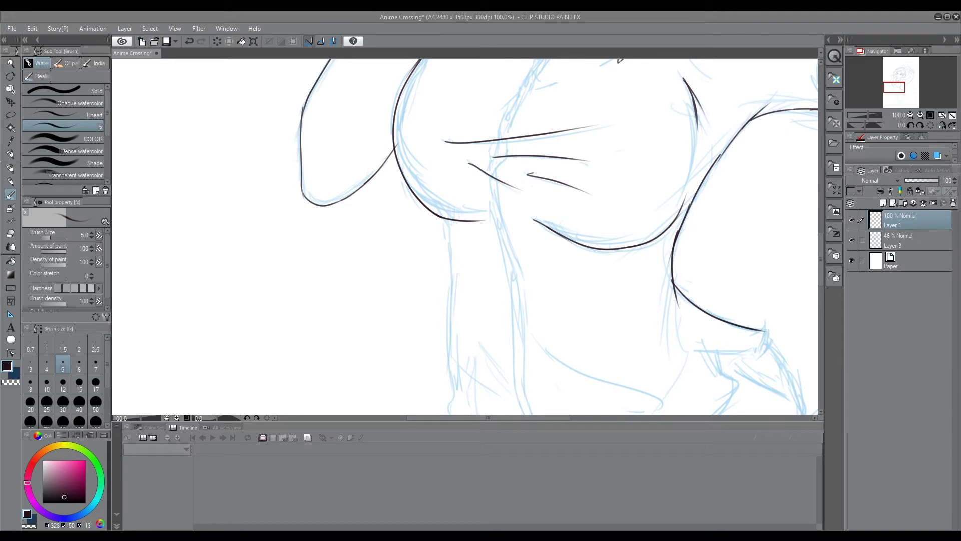
left_click_drag(448, 218, 460, 371)
scroll(450, 280, "down", 1)
scroll(461, 371, "down", 2)
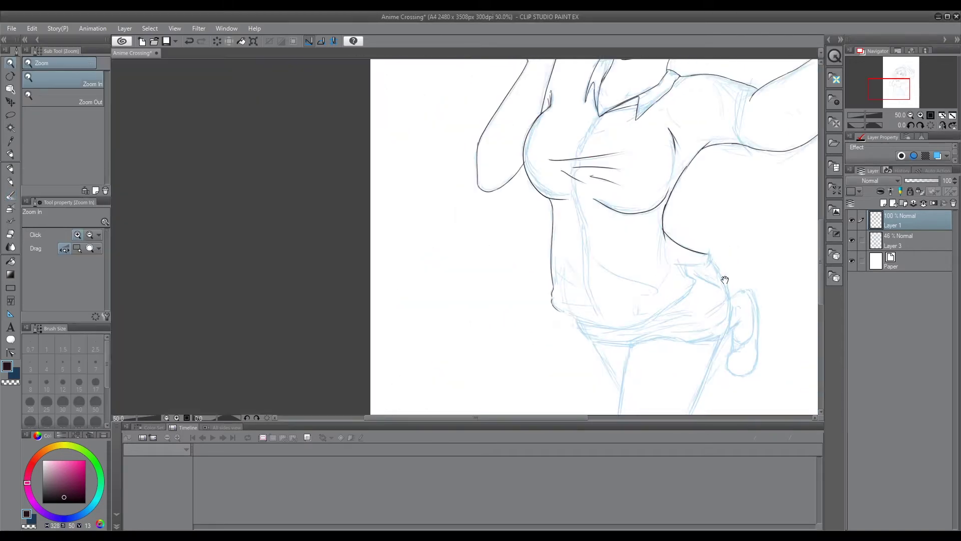
Ink the shirt's lower hem with its flared corner, the hip contour and the hem of the shorts
scroll(370, 319, "up", 2)
mouse_move(371, 319)
left_mouse_down()
mouse_move(525, 345)
mouse_move(623, 257)
left_mouse_up()
left_click_drag(597, 228, 624, 257)
left_click_drag(646, 212, 617, 149)
mouse_move(619, 147)
left_mouse_down()
mouse_move(642, 183)
mouse_move(657, 295)
left_mouse_up()
mouse_move(353, 268)
left_mouse_down()
mouse_move(364, 294)
mouse_move(464, 323)
mouse_move(656, 297)
mouse_move(653, 127)
left_mouse_up()
Ink the standing leg's front and back contours from the thigh past the knee to the calf
left_click_drag(646, 150, 538, 397)
left_click_drag(470, 150, 449, 398)
mouse_move(449, 398)
left_mouse_down()
mouse_move(455, 161)
mouse_move(515, 315)
left_mouse_up()
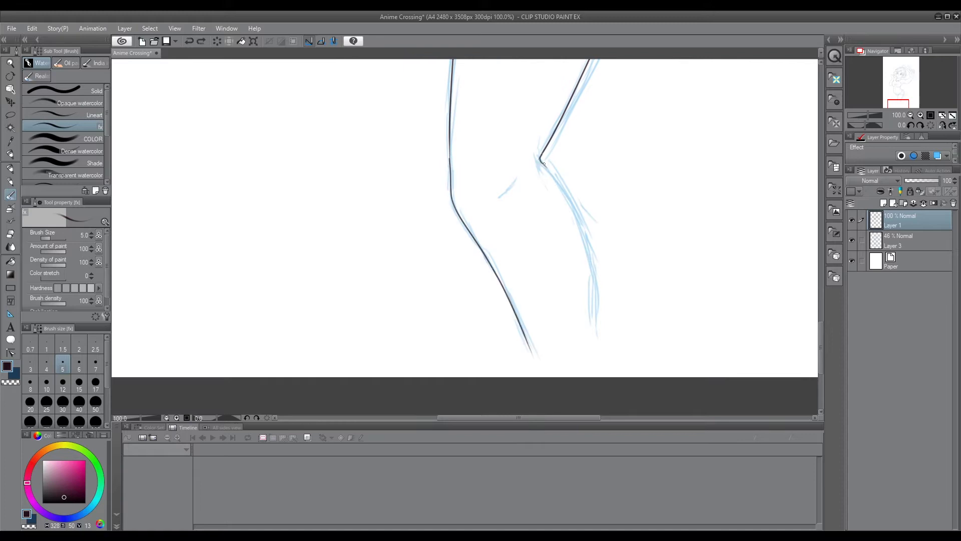
left_click_drag(544, 163, 595, 335)
left_click_drag(596, 150, 587, 398)
Ink the visible thigh of the other leg and the outline of its raised foot behind the hip
left_click_drag(386, 181, 443, 281)
mouse_move(655, 160)
left_mouse_down()
mouse_move(645, 217)
mouse_move(576, 238)
left_mouse_up()
mouse_move(576, 168)
left_mouse_down()
mouse_move(628, 161)
mouse_move(646, 210)
mouse_move(621, 315)
left_mouse_up()
mouse_move(592, 273)
left_mouse_down()
mouse_move(571, 298)
mouse_move(603, 317)
mouse_move(584, 236)
left_mouse_up()
key("ctrl+0")
key("ctrl+alt+0")
Draw the inner opening line of the raised shoe, replacing the first attempt, and add the small ankle line
left_click_drag(598, 146, 605, 221)
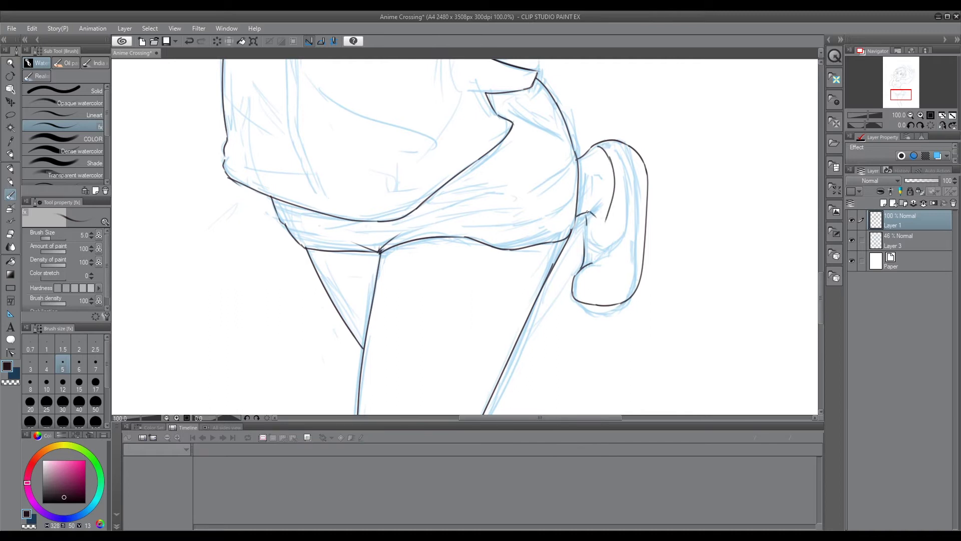
key("ctrl+z")
key("ctrl+z")
left_click_drag(596, 146, 586, 242)
left_click_drag(595, 176, 611, 175)
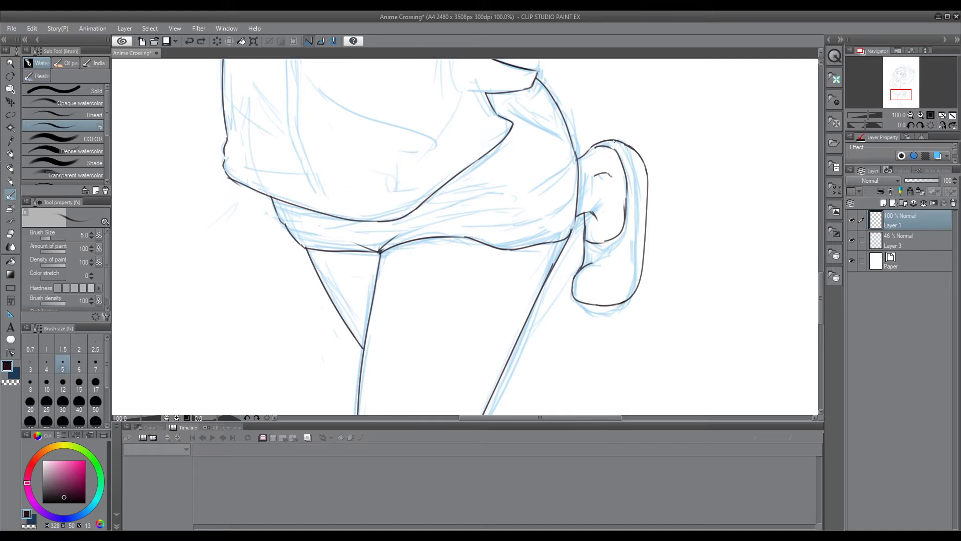
Ink the thick sole around the raised shoe with doubled contour lines from heel to toe
mouse_move(593, 145)
left_mouse_down()
mouse_move(654, 173)
mouse_move(656, 283)
left_mouse_up()
left_click_drag(643, 305, 654, 294)
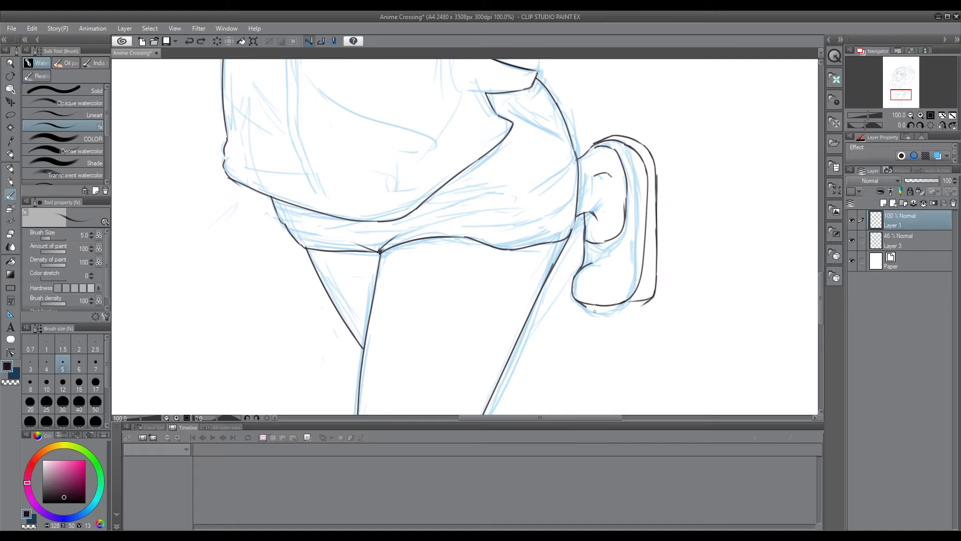
left_click_drag(582, 301, 651, 300)
left_click_drag(645, 238, 655, 268)
left_click_drag(653, 174, 646, 244)
mouse_move(640, 151)
left_mouse_down()
mouse_move(652, 165)
mouse_move(655, 215)
left_mouse_up()
left_click_drag(654, 172, 654, 240)
left_click_drag(648, 288, 595, 310)
Add the heel tab and the tied laces with a bow to the raised shoe, undoing misplaced strokes
key("ctrl+space")
left_click_drag(658, 166, 669, 177)
key("ctrl+z")
mouse_move(605, 159)
left_mouse_down()
mouse_move(611, 147)
mouse_move(640, 237)
left_mouse_up()
key("ctrl+z")
key("ctrl+z")
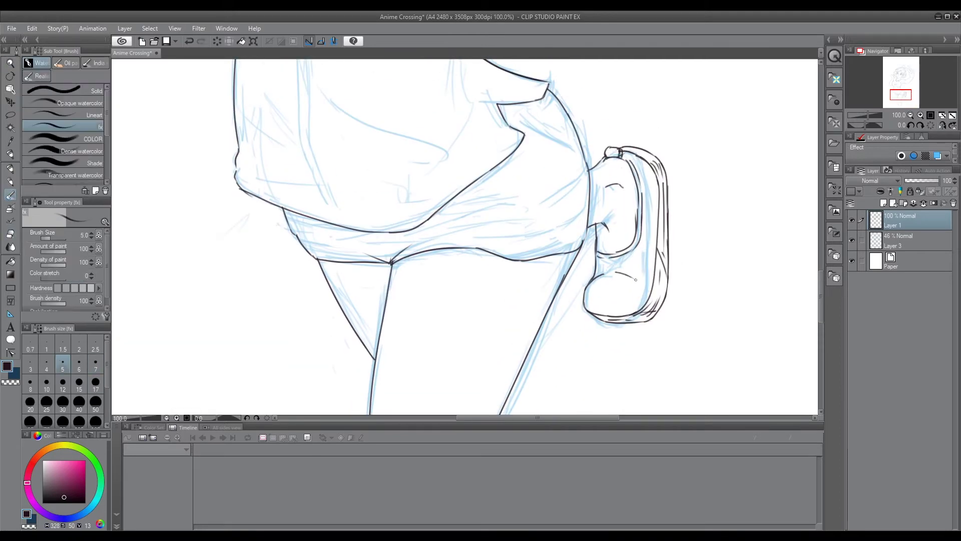
left_click_drag(646, 277, 600, 265)
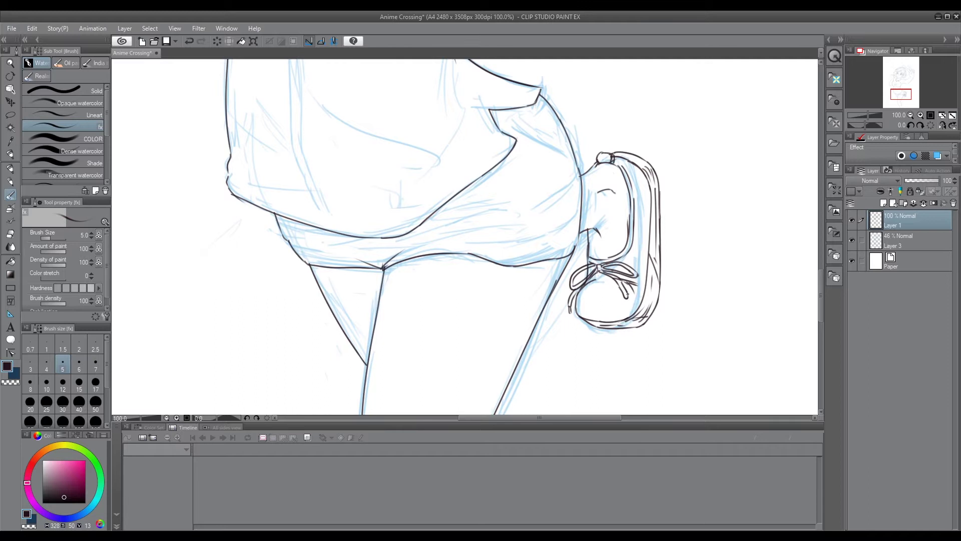
Ink the crease lines on the shorts and the fold lines across the lower part of the shirt
scroll(627, 295, "down", 5)
key("e")
scroll(498, 244, "up", 2)
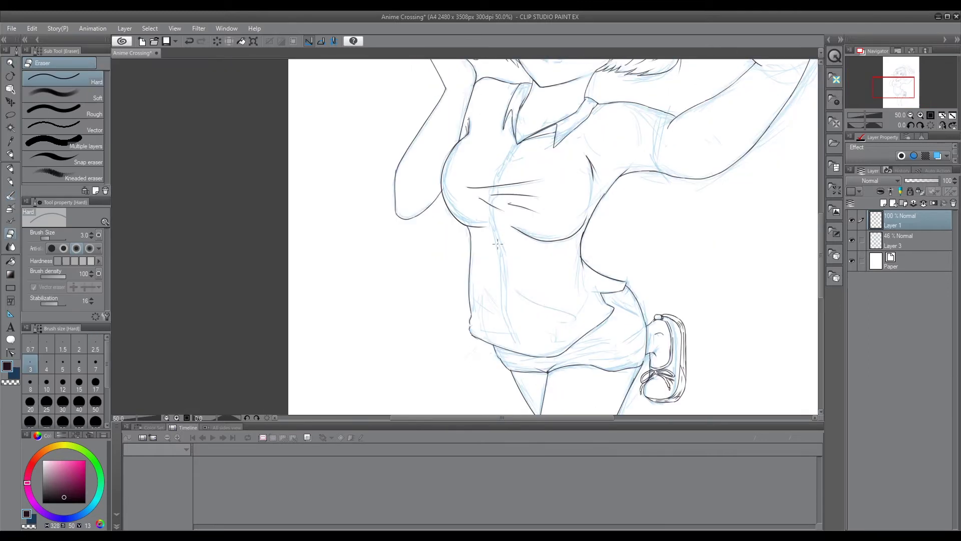
key("b")
scroll(498, 243, "up", 1)
mouse_move(629, 378)
left_mouse_down()
mouse_move(504, 379)
mouse_move(519, 385)
mouse_move(496, 375)
mouse_move(514, 335)
mouse_move(529, 382)
left_mouse_up()
left_click_drag(583, 365, 568, 376)
scroll(571, 381, "down", 2)
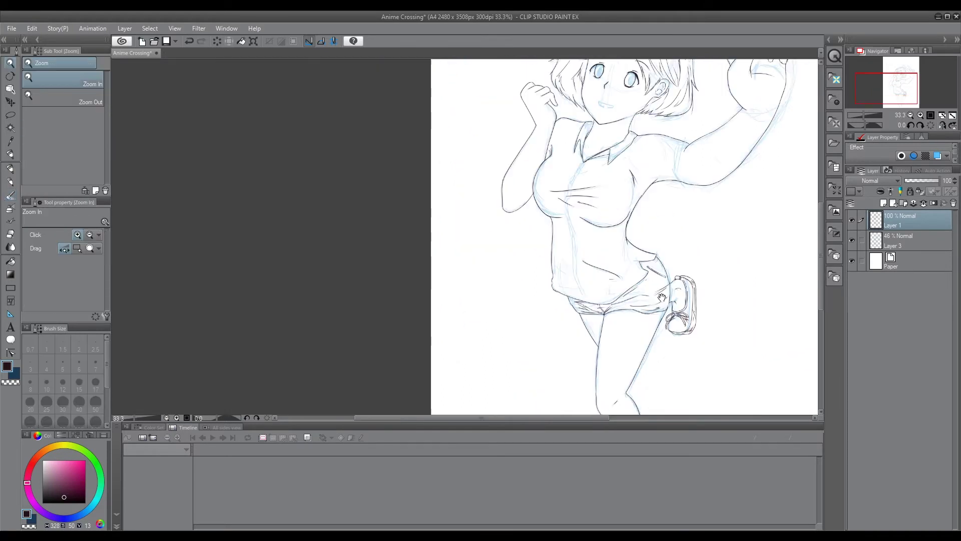
Ink the fold lines around the chest and waist and the double line of the shirt's front placket
scroll(606, 233, "up", 3)
scroll(606, 234, "down", 3)
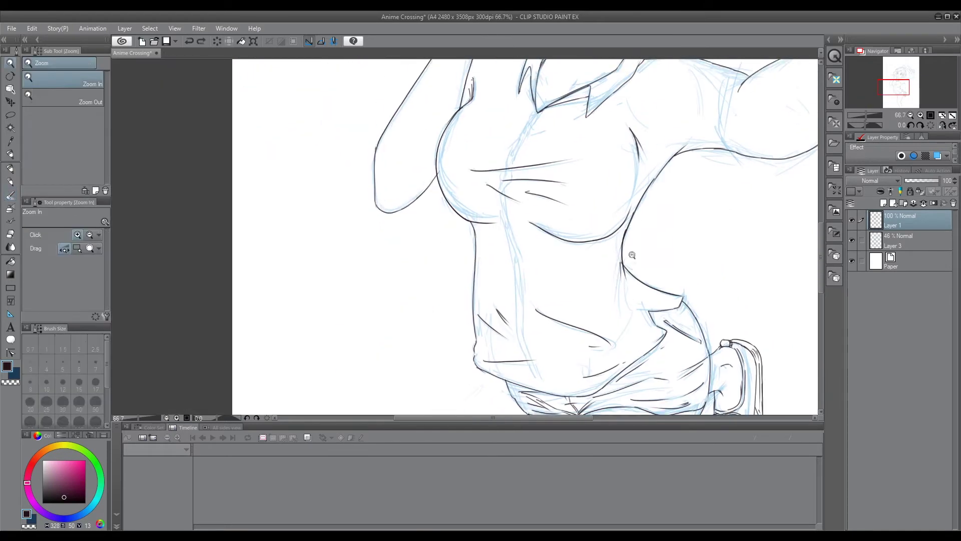
scroll(665, 257, "up", 3)
left_click_drag(637, 229, 653, 279)
left_click_drag(498, 228, 536, 213)
left_click_drag(560, 202, 584, 193)
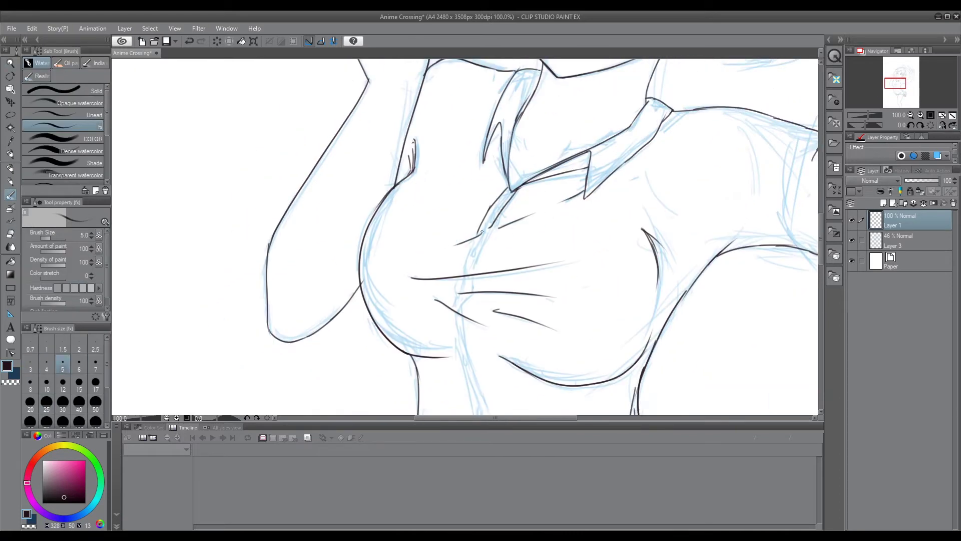
scroll(473, 292, "down", 2)
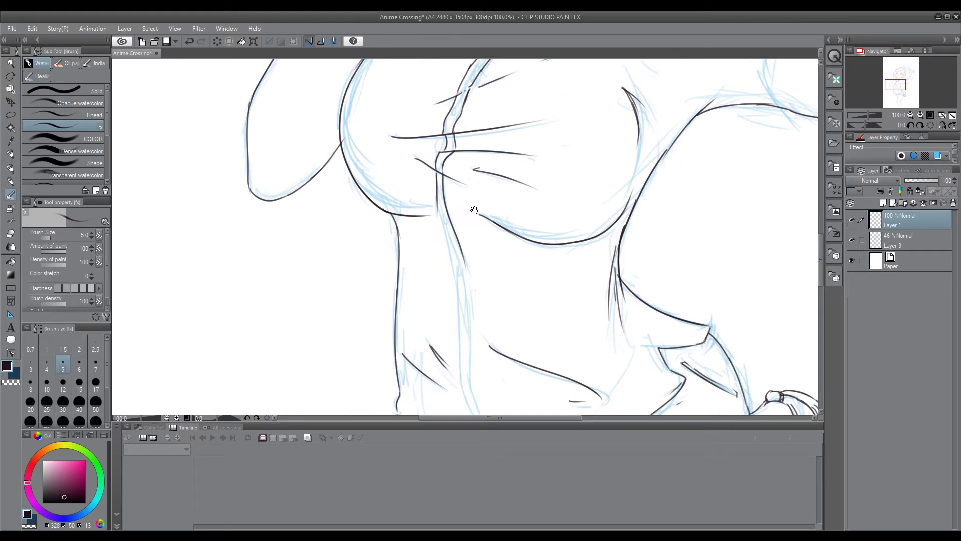
scroll(473, 291, "down", 2)
Ink the collarbone lines inside the open collar and the outline of the smiling mouth
scroll(485, 180, "up", 3)
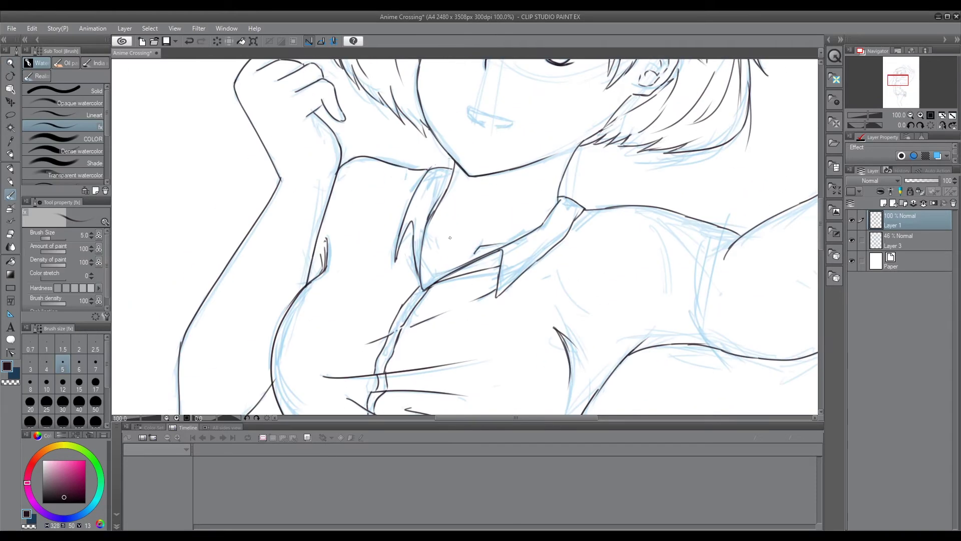
scroll(433, 235, "down", 2)
scroll(450, 264, "up", 2)
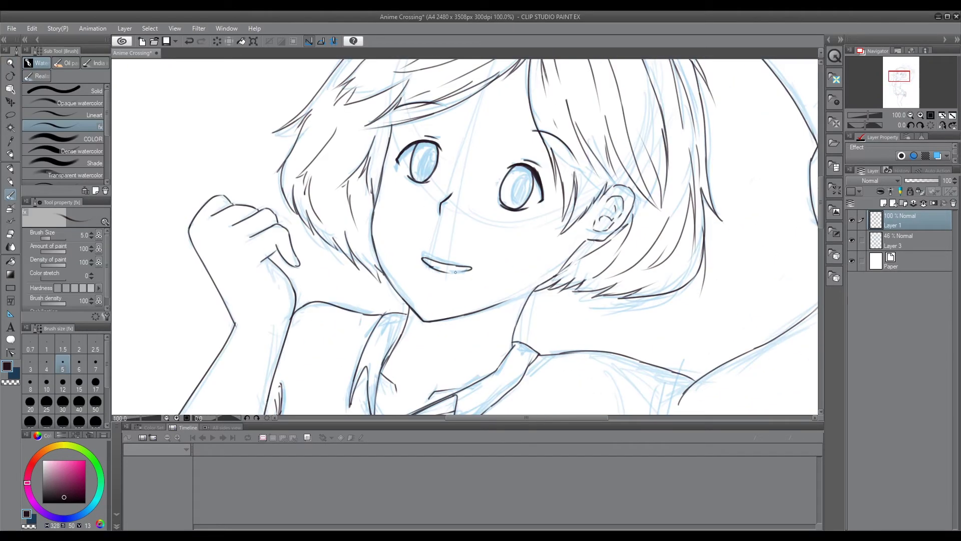
scroll(448, 272, "down", 2)
scroll(475, 265, "up", 1)
scroll(501, 258, "down", 2)
scroll(556, 245, "up", 3)
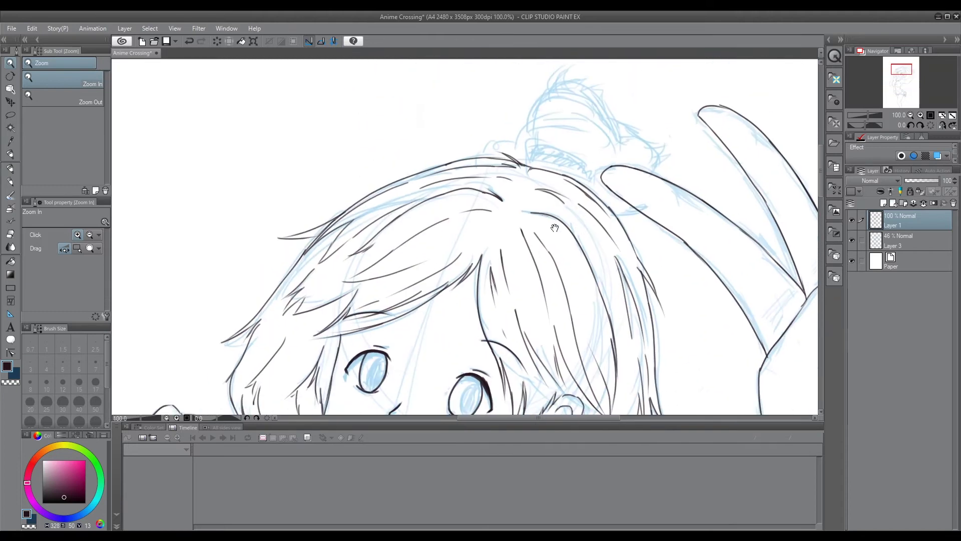
Ink the hair tie at the base of the topknot and the outer contour of the bun
key("b")
scroll(556, 245, "down", 2)
scroll(636, 268, "up", 2)
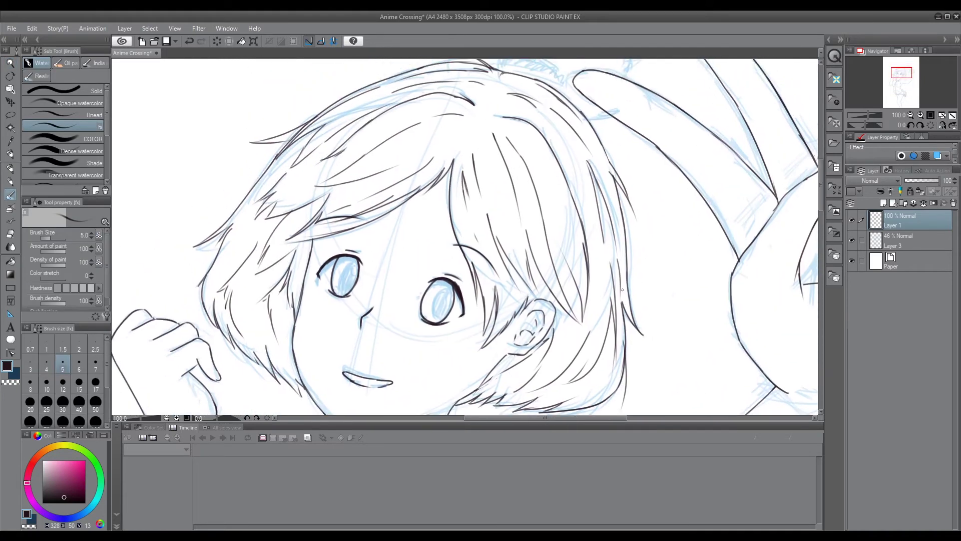
scroll(636, 268, "down", 2)
scroll(493, 250, "up", 2)
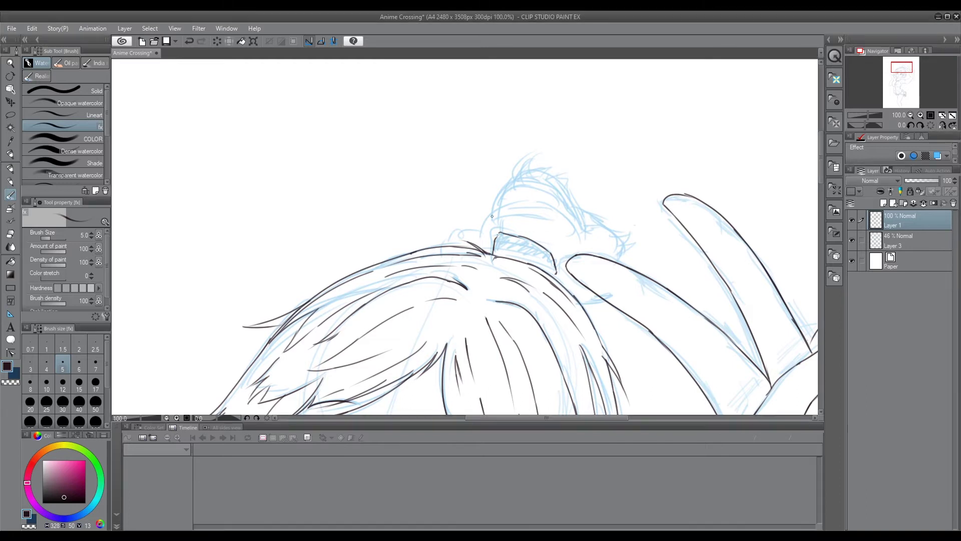
left_click_drag(517, 241, 552, 273)
mouse_move(518, 173)
left_mouse_down()
mouse_move(570, 198)
mouse_move(617, 241)
left_mouse_up()
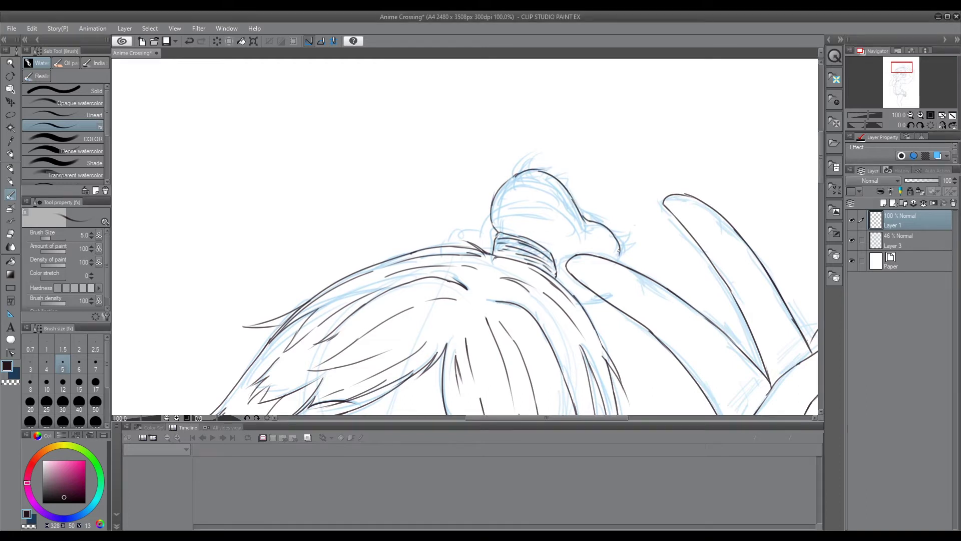
Fill the bun with curved strand lines and add loose pointed hair tips around its edge
mouse_move(531, 175)
left_mouse_down()
mouse_move(611, 259)
mouse_move(555, 223)
mouse_move(571, 207)
left_mouse_up()
mouse_move(501, 210)
left_mouse_down()
mouse_move(581, 220)
mouse_move(617, 252)
left_mouse_up()
left_click_drag(568, 167, 575, 208)
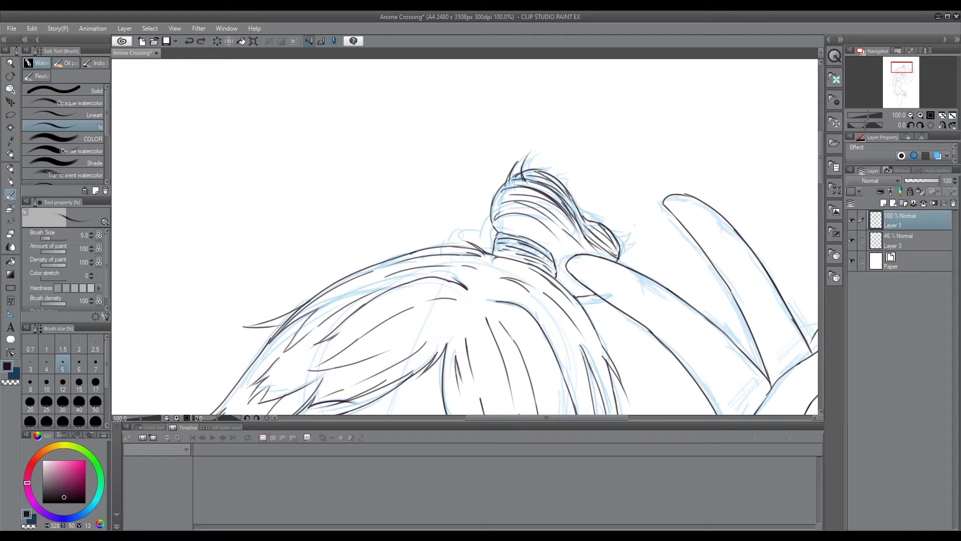
left_click_drag(506, 220, 615, 260)
left_click_drag(555, 257, 585, 295)
Thicken the upper lash lines and add pointed eyelashes at the outer corners of both eyes
left_click(549, 204, "ctrl+alt")
scroll(549, 204, "down", 1)
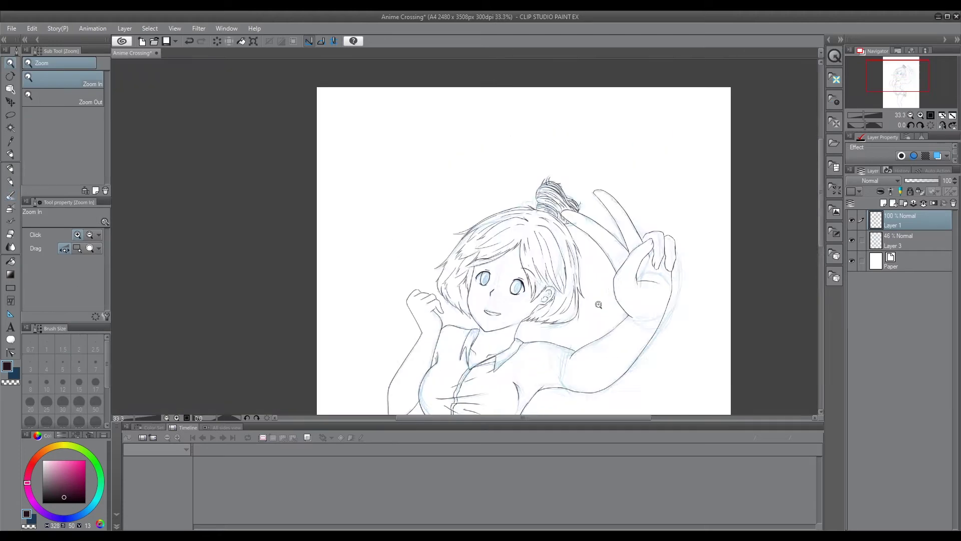
scroll(549, 204, "up", 2)
left_click_drag(513, 97, 552, 158)
scroll(426, 204, "up", 3)
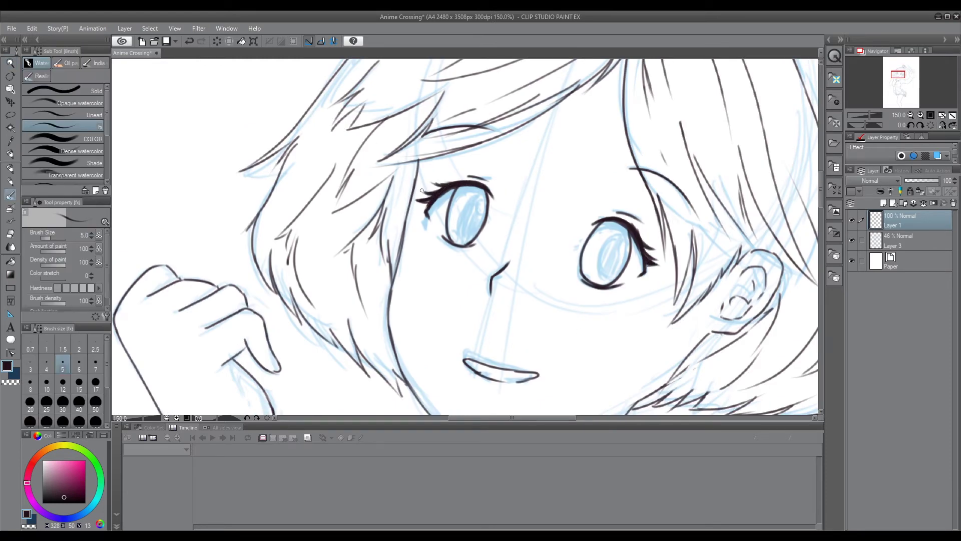
left_click_drag(618, 217, 576, 271)
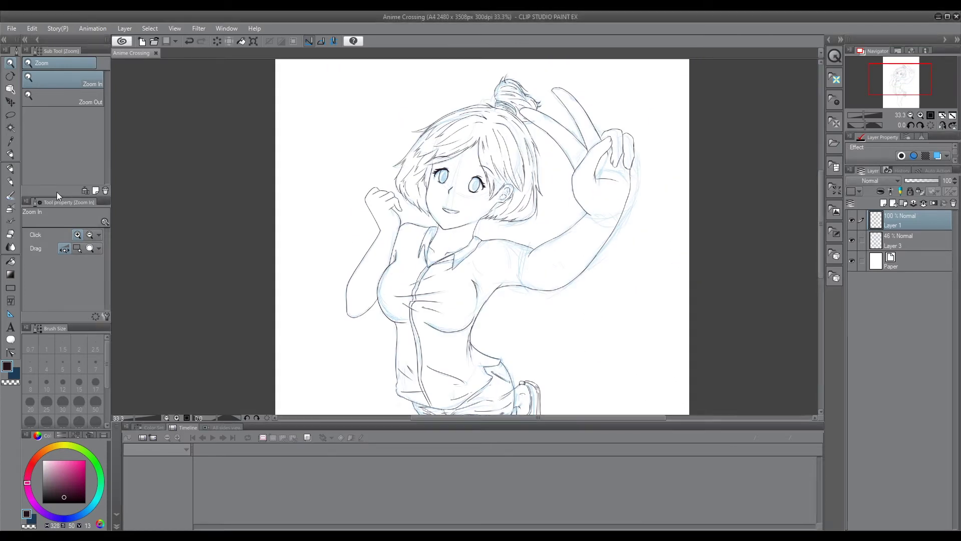
Place the yellow dog character reference picture on its own layer in the page's upper-left corner
left_click_drag(626, 315, 611, 241)
key("ctrl+alt+0")
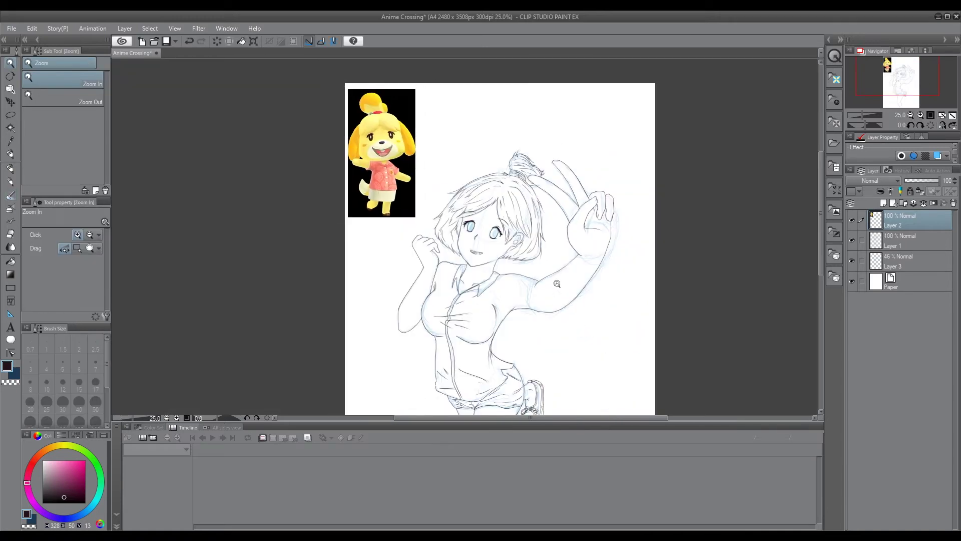
left_click(557, 283)
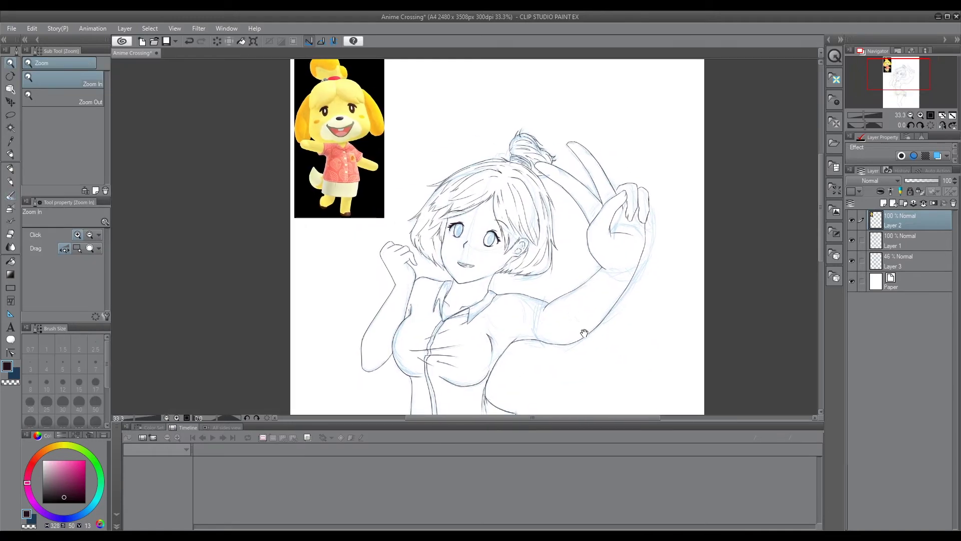
key("ctrl+s")
Draw a chest pocket with a pointed bottom edge on the shirt, working on Layer 1
left_click(891, 249)
scroll(521, 280, "up", 2)
key("b")
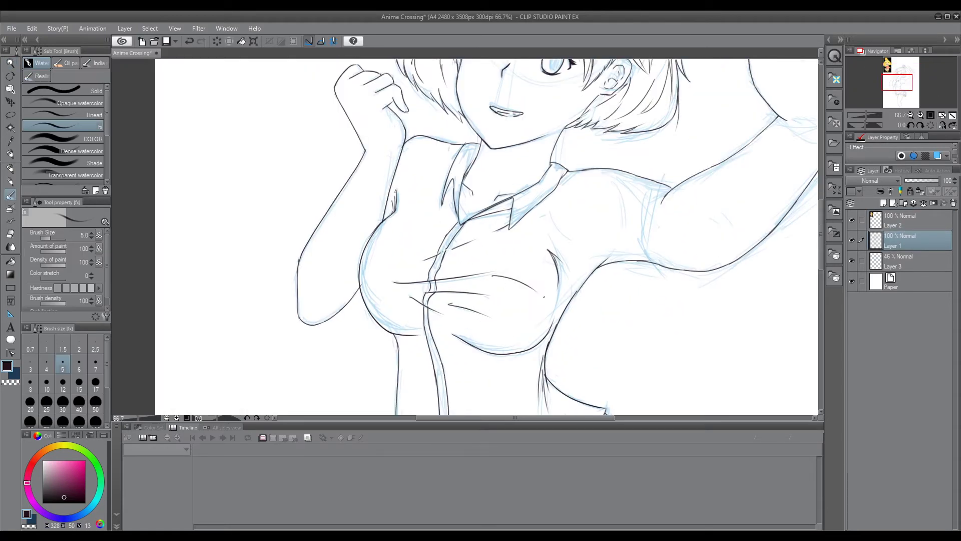
left_click_drag(541, 300, 534, 315)
left_click_drag(479, 295, 483, 332)
scroll(484, 327, "down", 5)
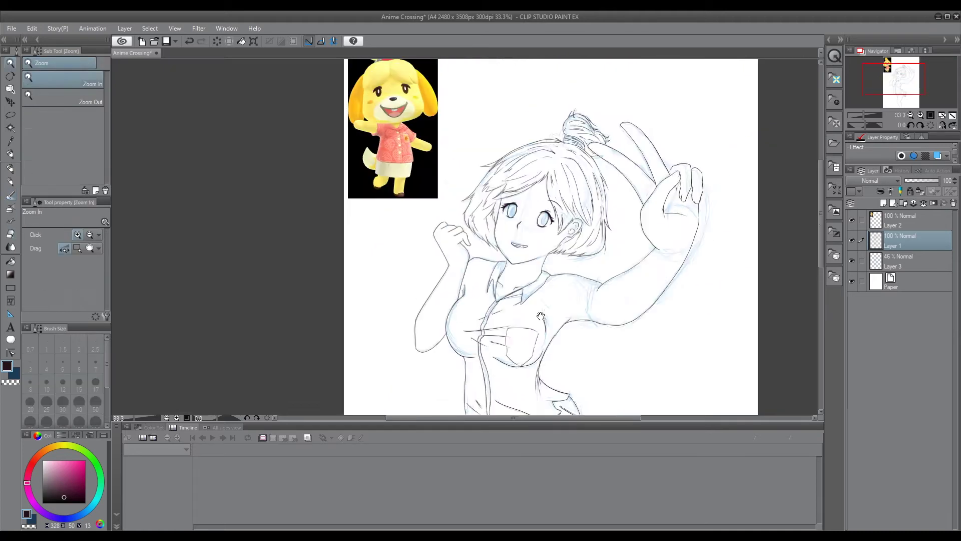
scroll(484, 328, "up", 5)
scroll(575, 371, "down", 1)
mouse_move(575, 351)
left_mouse_down()
mouse_move(575, 371)
mouse_move(590, 355)
left_mouse_up()
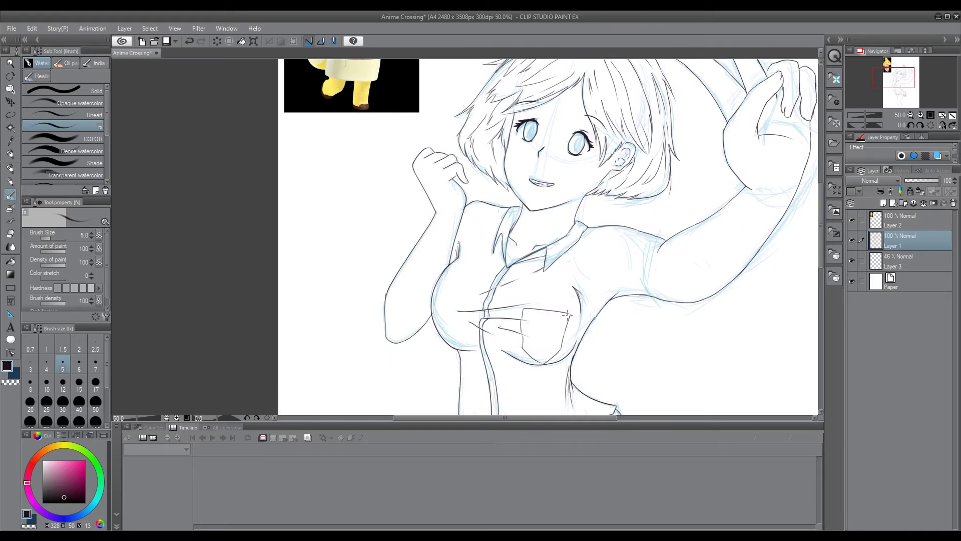
Ink the curved sleeve hem across the upper part of the raised arm
scroll(590, 354, "down", 2)
scroll(625, 350, "up", 2)
left_click_drag(657, 341, 664, 346)
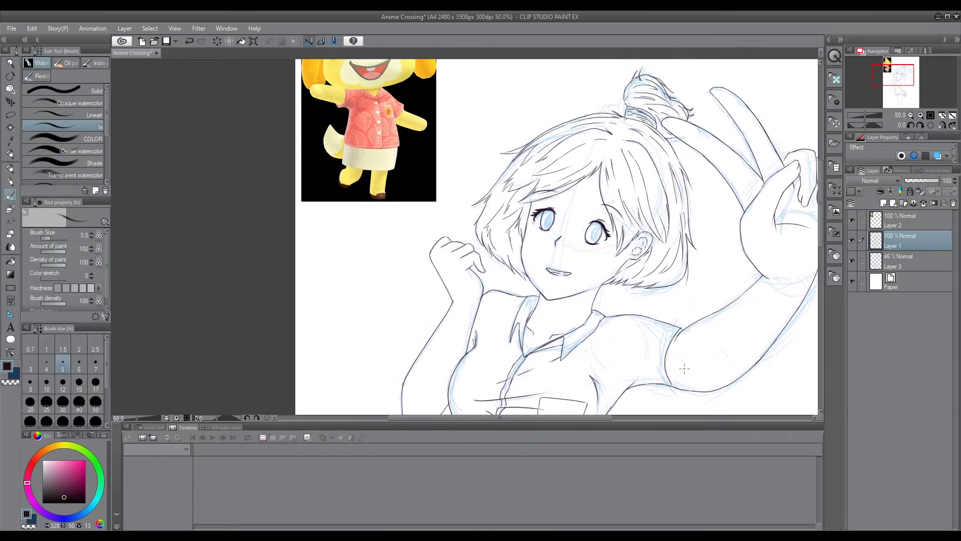
scroll(703, 304, "up", 1)
scroll(703, 303, "down", 2)
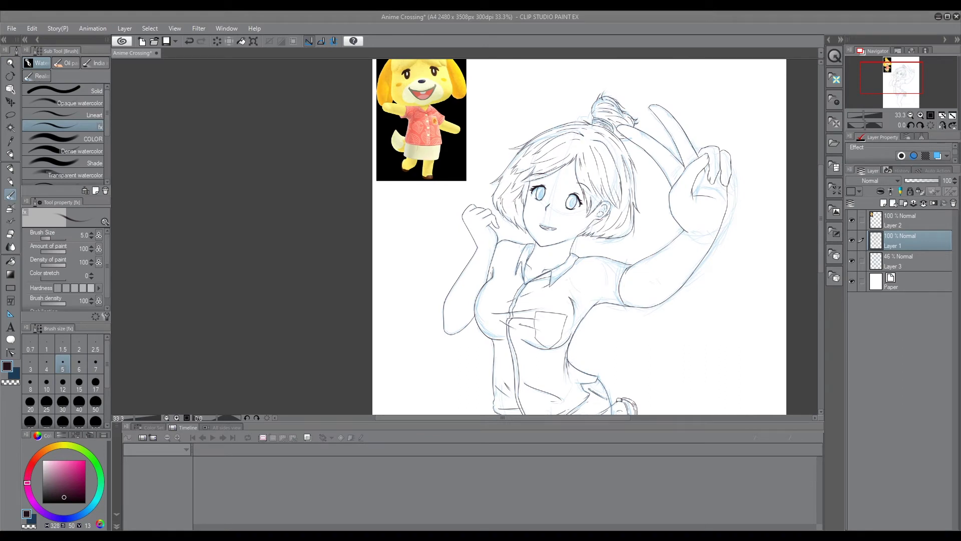
left_click_drag(591, 235, 575, 265)
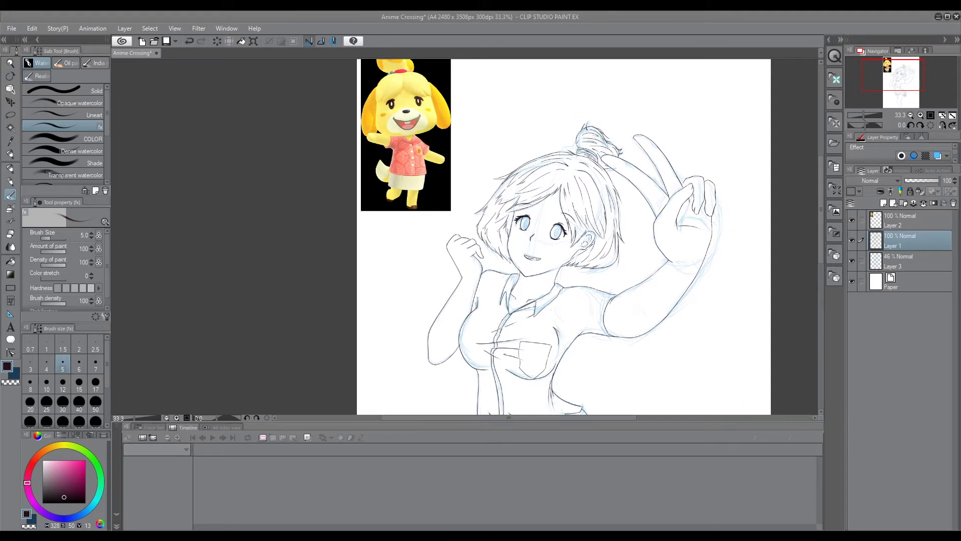
Ink the missing thumb and palm lines on the raised V-sign hand
key("ctrl+minus")
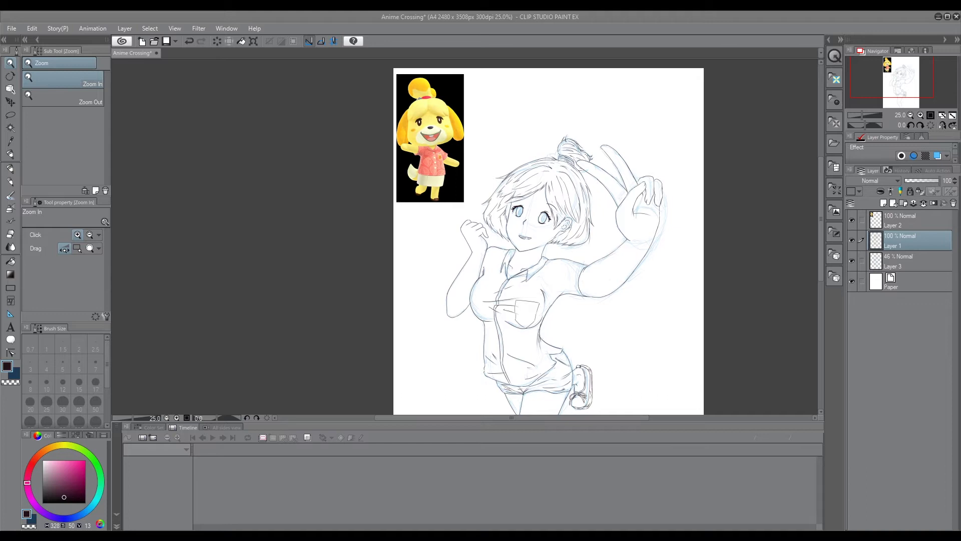
key("b")
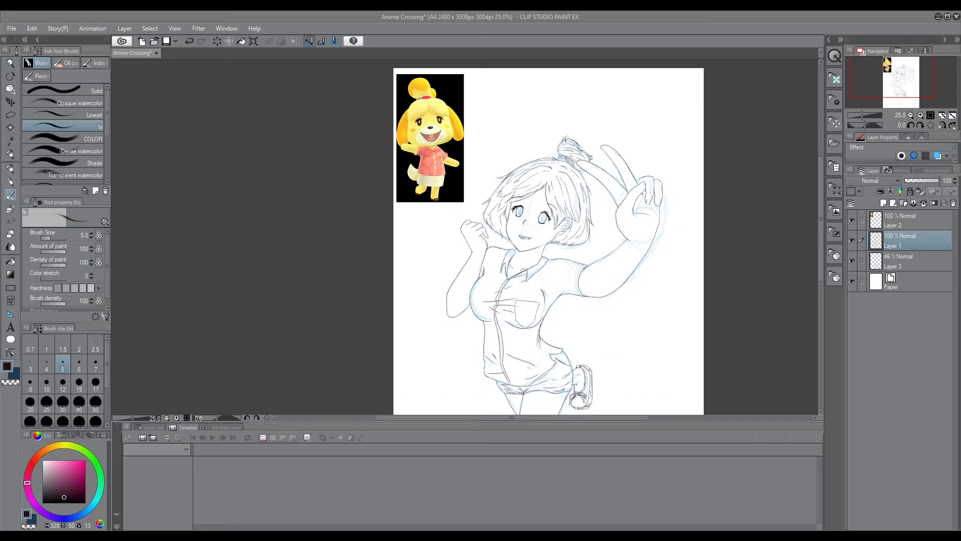
key("e")
scroll(651, 209, "up", 3)
key("b")
left_click_drag(643, 175, 665, 202)
left_click_drag(623, 235, 652, 205)
key("slash")
scroll(673, 222, "down", 2)
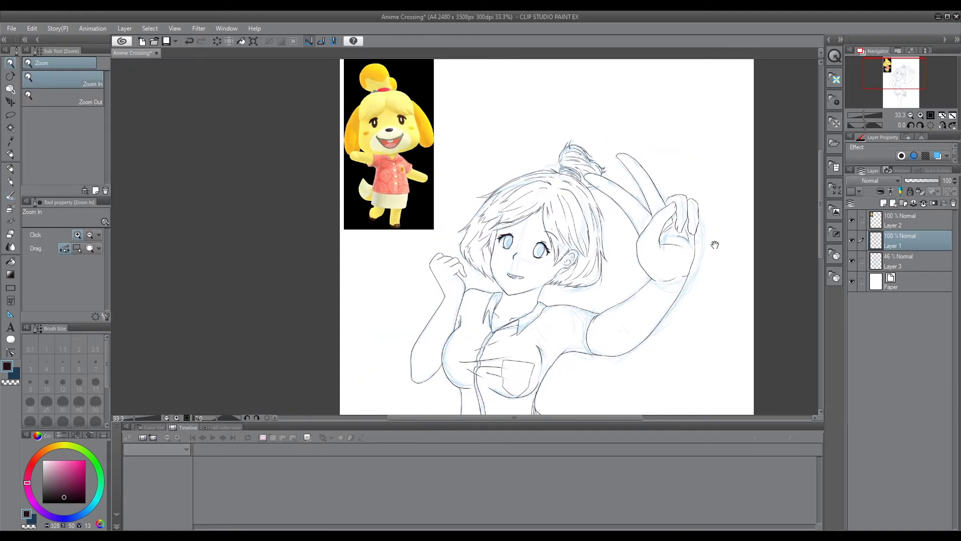
Add small round buttons down the shirt's front placket and save the drawing
scroll(410, 356, "up", 1)
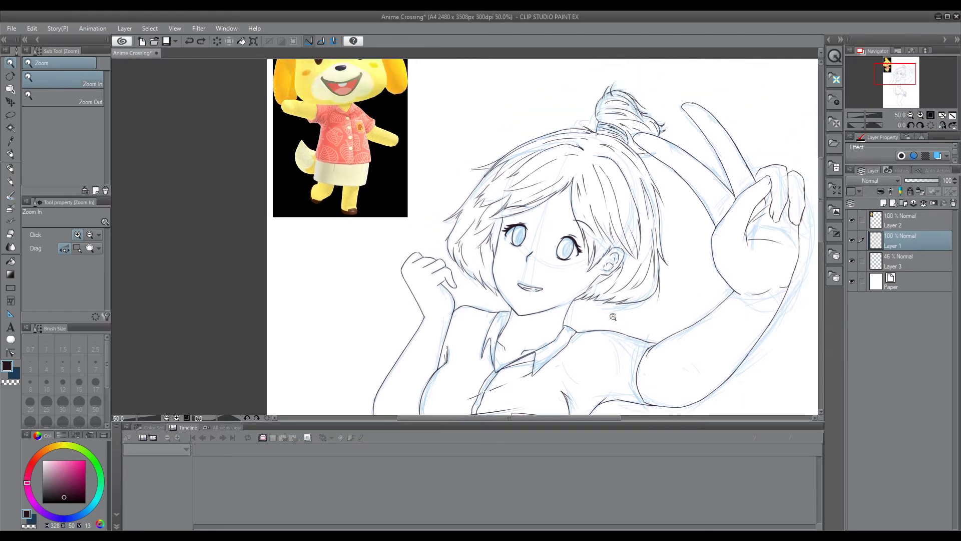
scroll(626, 294, "down", 2)
scroll(626, 294, "up", 4)
key("b")
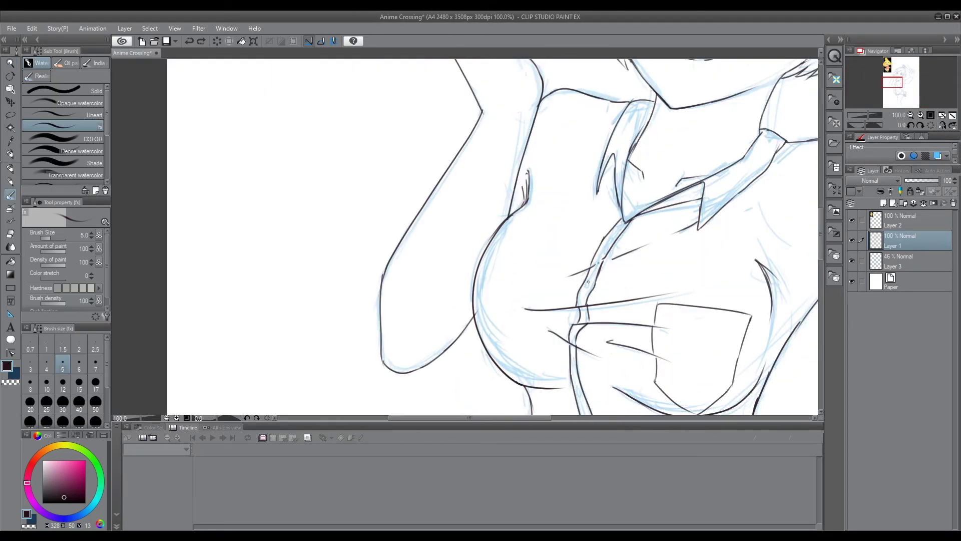
key("ctrl+s")
scroll(605, 345, "down", 3)
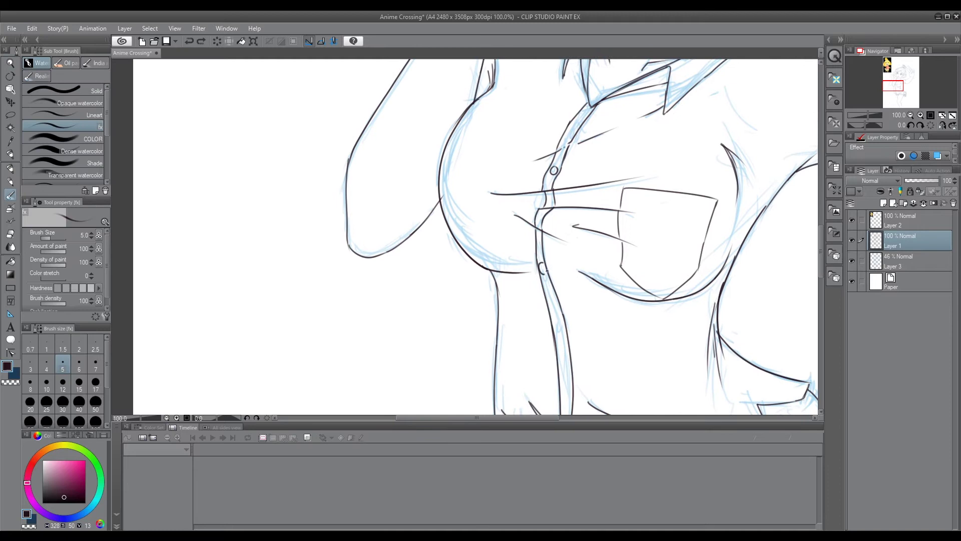
scroll(597, 287, "up", 3)
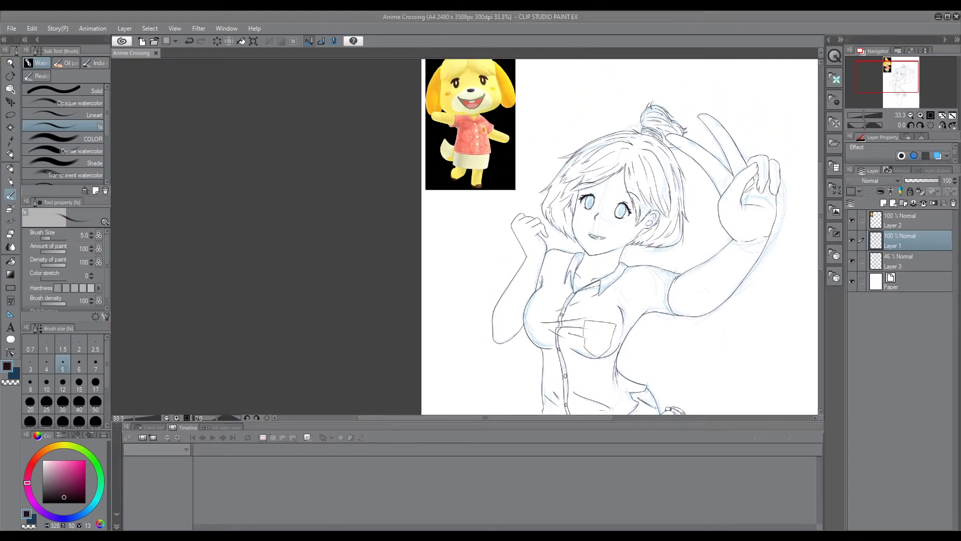
Sketch the standing leg's ankle and shoe in light blue on Layer 3, set to 100% opacity
left_click(574, 334)
scroll(575, 333, "down", 2)
left_click(901, 261)
scroll(587, 197, "down", 3)
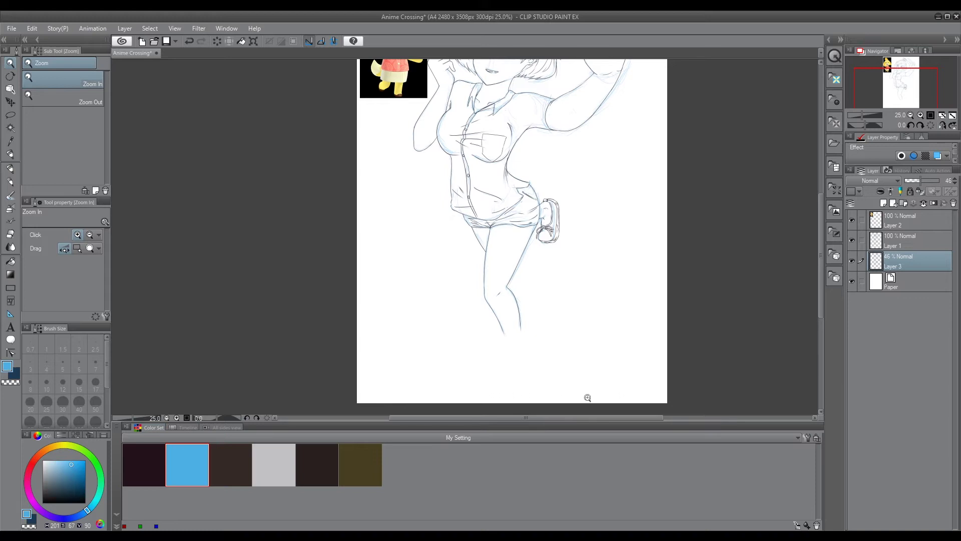
key("b")
scroll(498, 348, "up", 1)
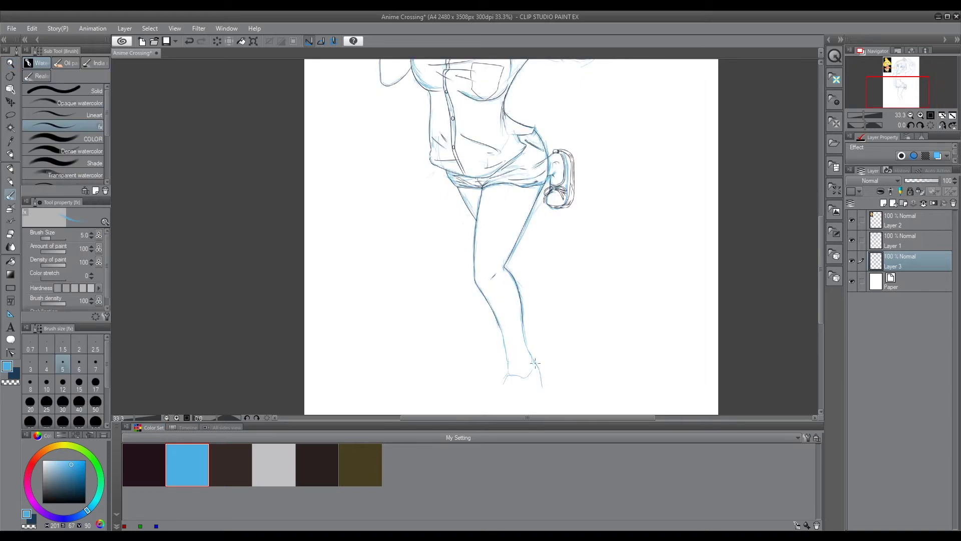
scroll(543, 379, "down", 1)
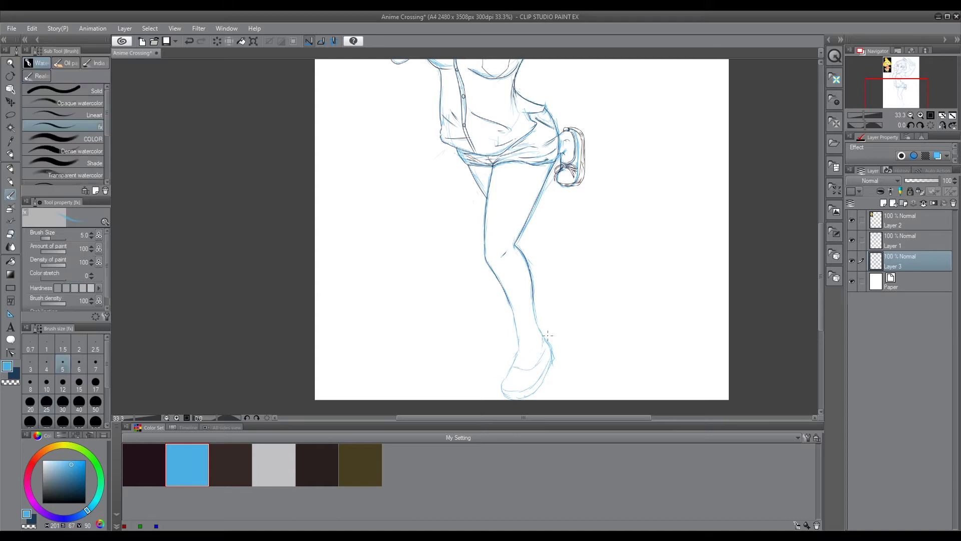
Move Layer 1 and Layer 3 together slightly up the page and set Layer 3's opacity to 60%
scroll(531, 368, "down", 1)
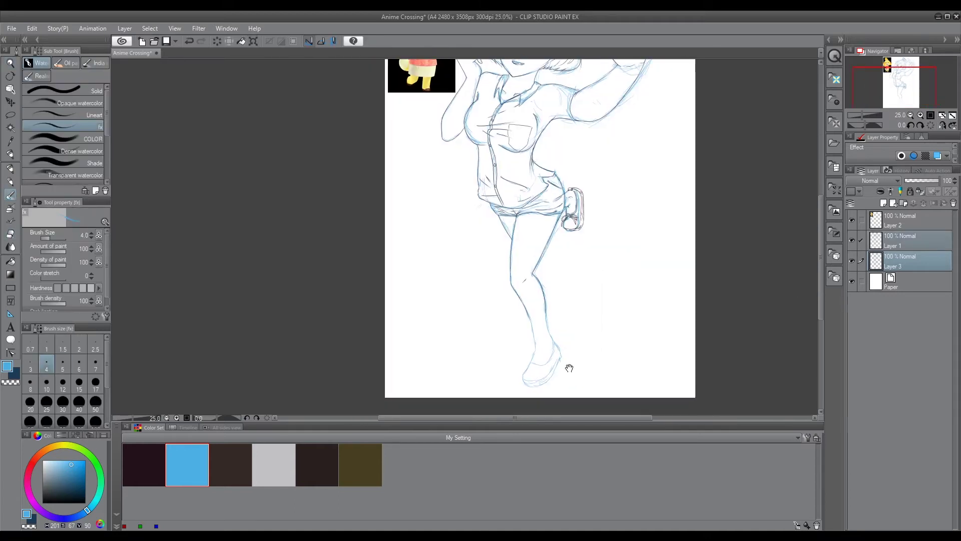
key("m")
left_click_drag(516, 369, 555, 395)
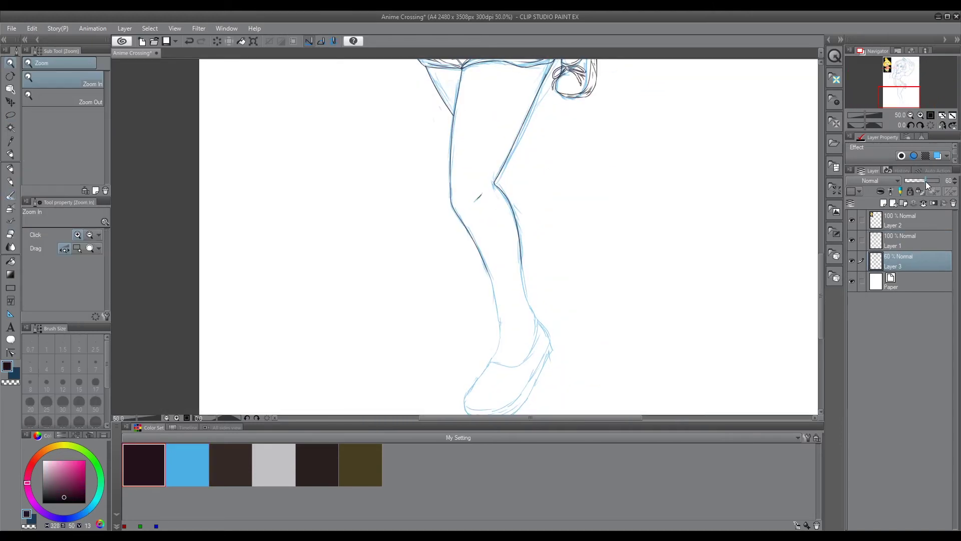
Ink the ankle, heel, sole, toe and foot opening of the standing leg's shoe on Layer 1 over the blue sketch
scroll(541, 246, "up", 1)
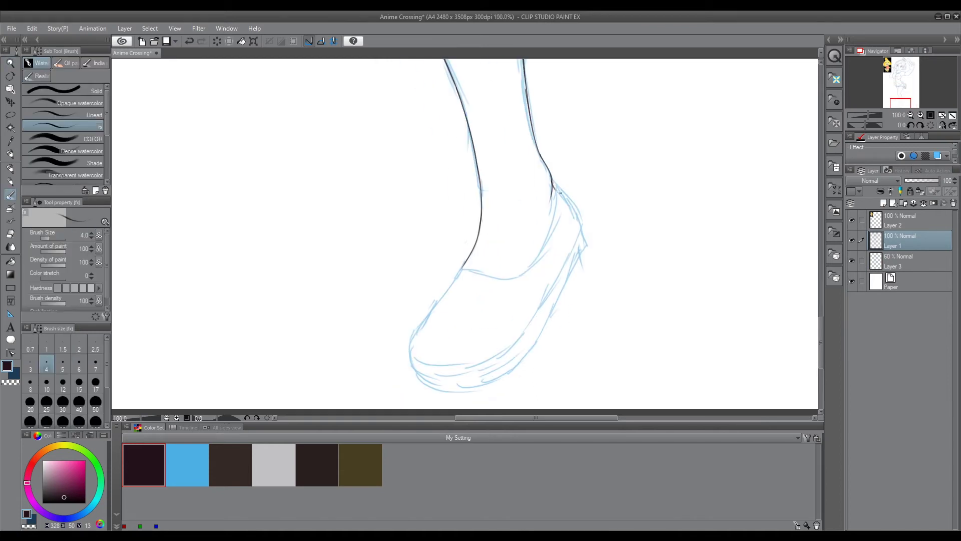
mouse_move(586, 247)
left_mouse_down()
mouse_move(549, 325)
mouse_move(485, 359)
mouse_move(414, 345)
mouse_move(461, 273)
mouse_move(428, 300)
mouse_move(407, 358)
mouse_move(451, 368)
mouse_move(574, 246)
left_mouse_up()
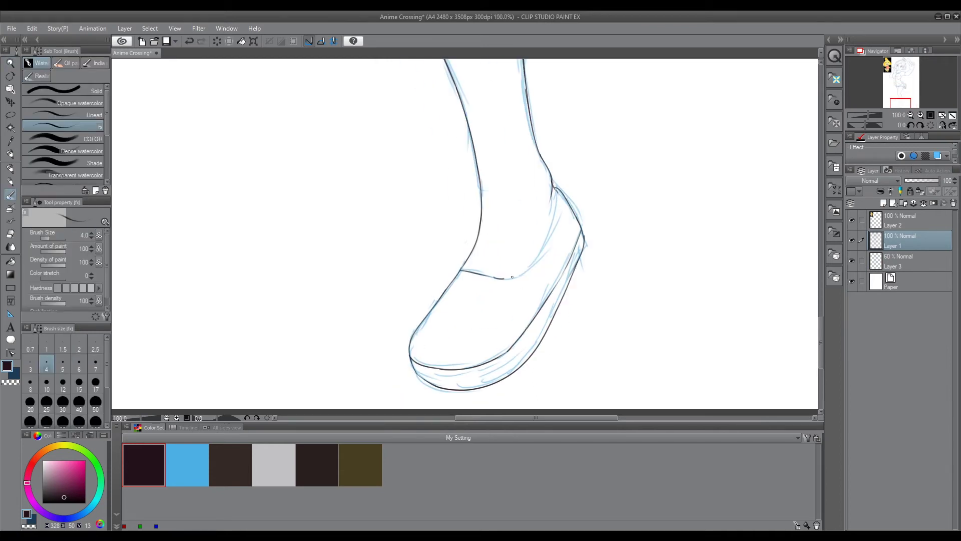
key("ctrl+z")
scroll(547, 239, "down", 3)
scroll(517, 300, "up", 3)
scroll(517, 301, "up", 5)
scroll(513, 349, "down", 3)
scroll(513, 349, "up", 2)
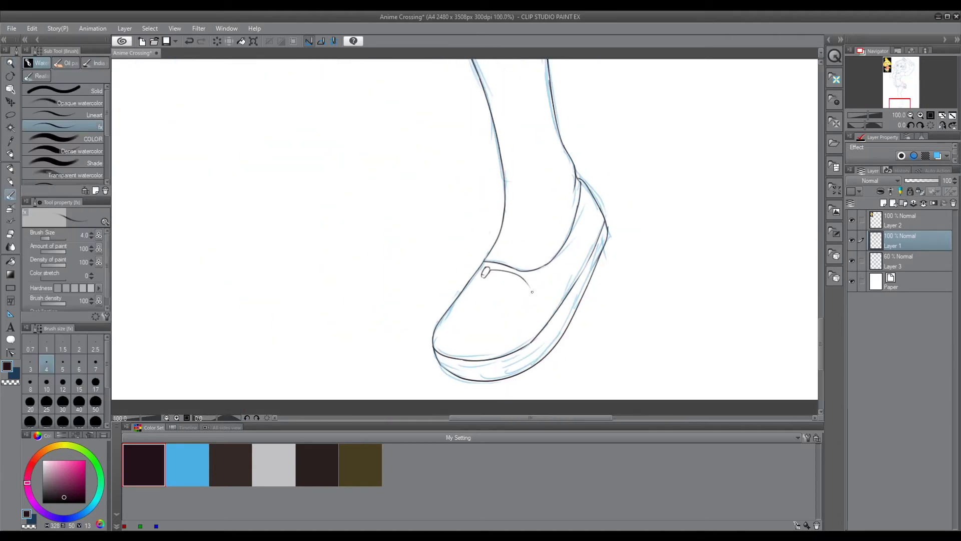
Ink a small bow on the shoe's instep, with a knot and a loop on either side
key("m")
left_click_drag(493, 267, 595, 328)
key("ctrl+d")
key("b")
scroll(500, 280, "up", 1)
mouse_move(479, 243)
left_mouse_down()
mouse_move(448, 246)
mouse_move(434, 264)
left_mouse_up()
scroll(500, 276, "down", 2)
scroll(501, 276, "up", 3)
left_click_drag(511, 272, 455, 291)
key("e")
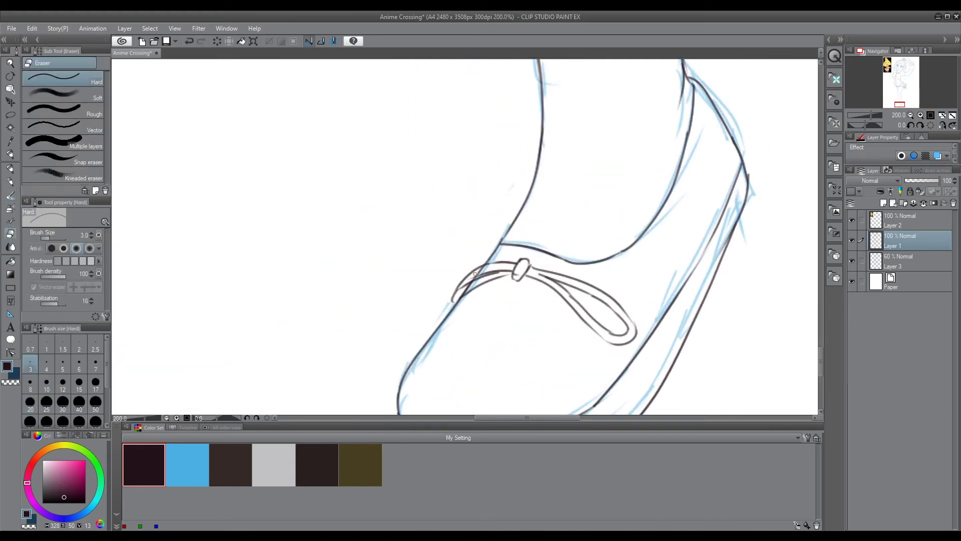
Add the bow's hanging lace end and a curved seam running from the knot towards the shoe's toe
key("b")
scroll(460, 293, "down", 2)
scroll(520, 212, "up", 2)
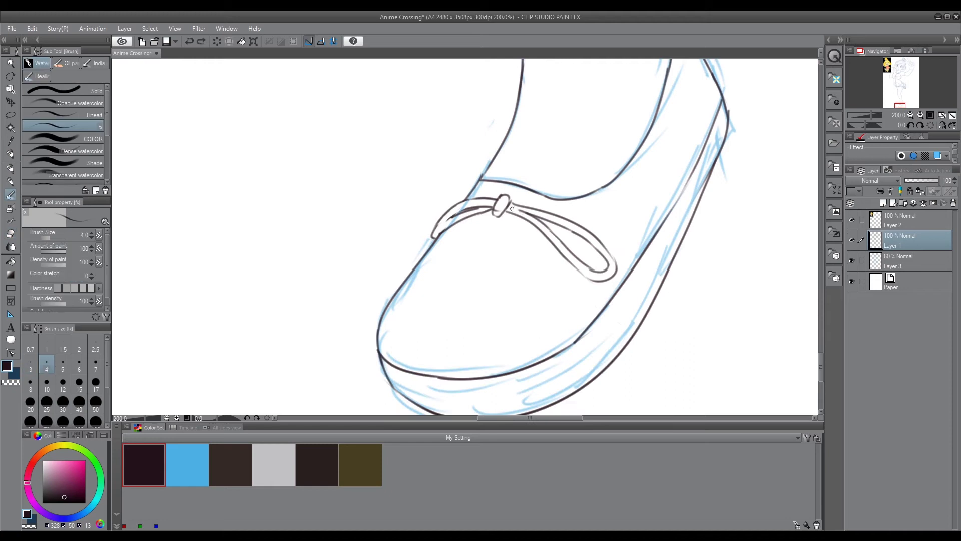
scroll(511, 208, "down", 2)
left_click_drag(511, 280, 532, 326)
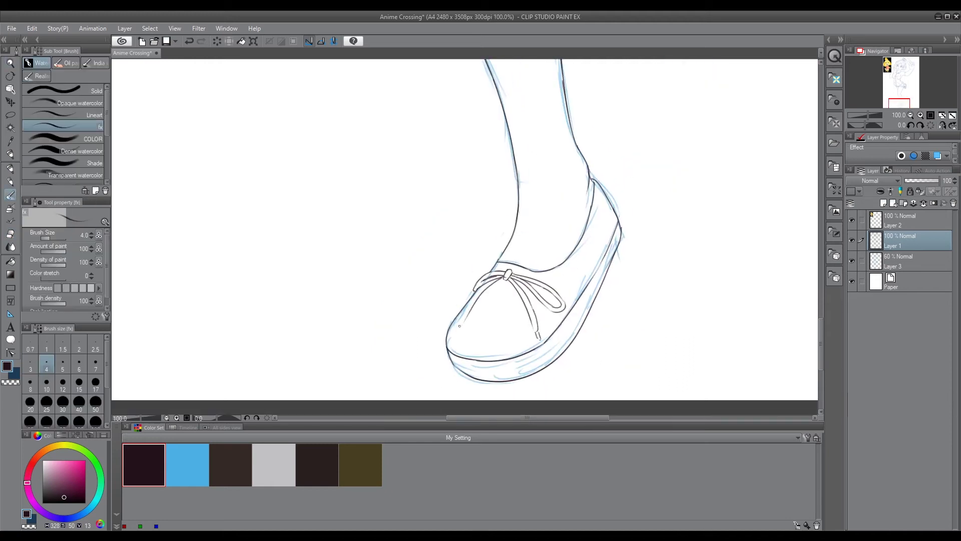
scroll(460, 326, "up", 2)
Draw a pointed chest pocket with a round leaf emblem on the shirt and save the drawing
scroll(625, 295, "down", 8)
scroll(625, 296, "up", 5)
key("b")
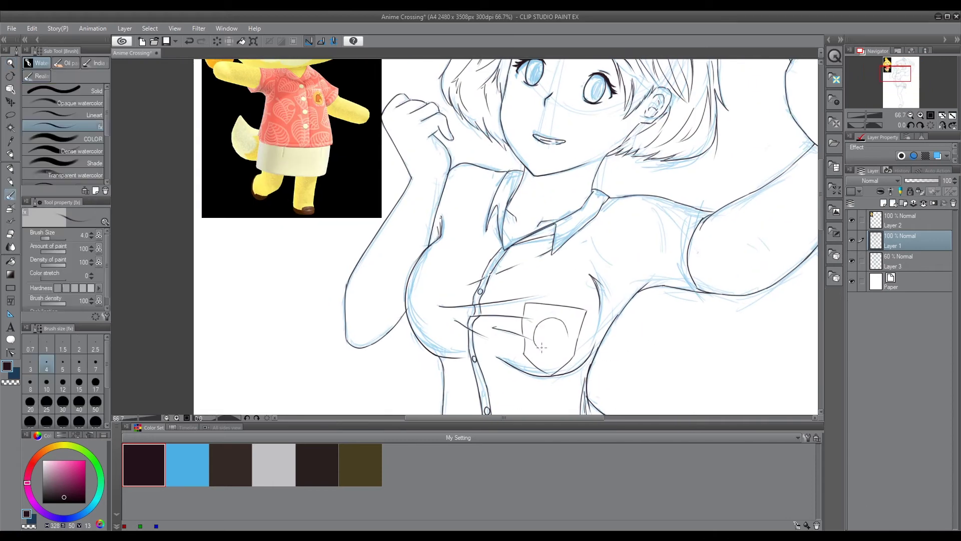
scroll(549, 357, "up", 2)
mouse_move(580, 342)
left_mouse_down()
mouse_move(583, 353)
mouse_move(546, 377)
left_mouse_up()
scroll(575, 376, "down", 2)
scroll(577, 376, "up", 2)
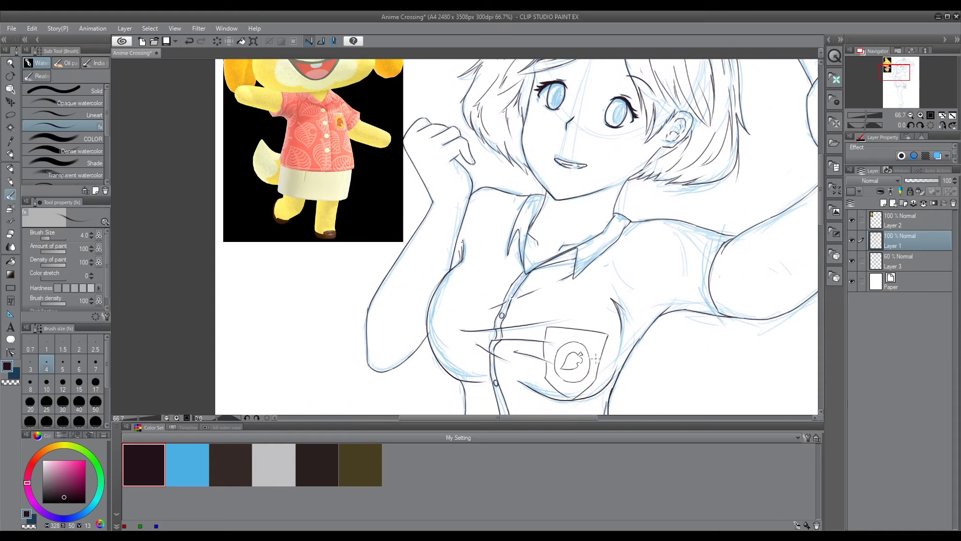
key("ctrl+space")
scroll(663, 329, "down", 5)
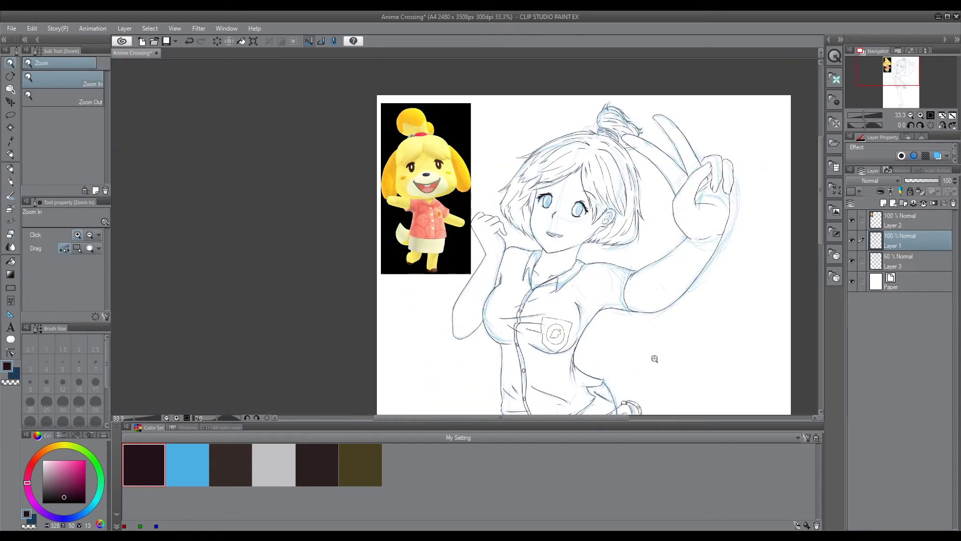
scroll(691, 296, "up", 4)
key("ctrl+s")
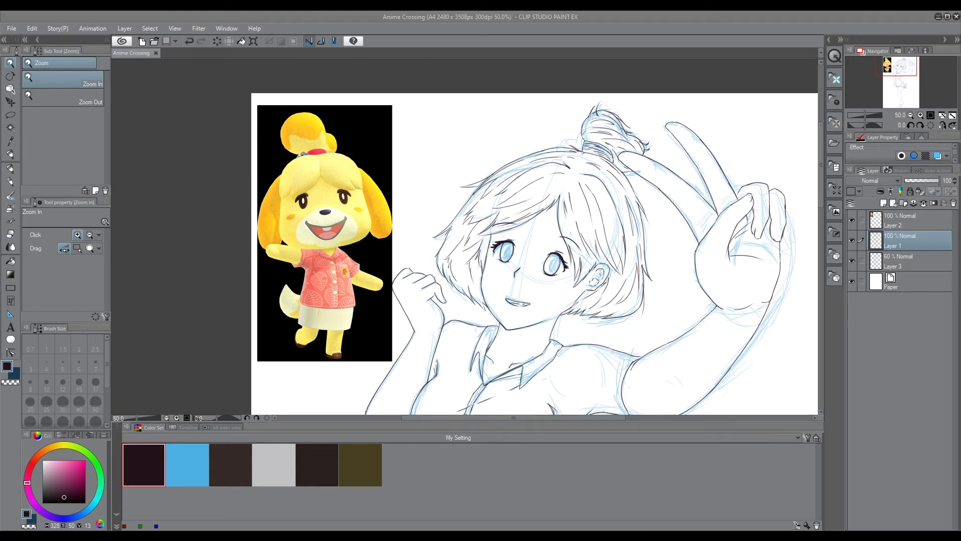
Hide the blue sketch on Layer 3 and create a folder named color containing a new Layer 4
left_click(851, 260)
left_click(904, 203)
left_click(907, 266)
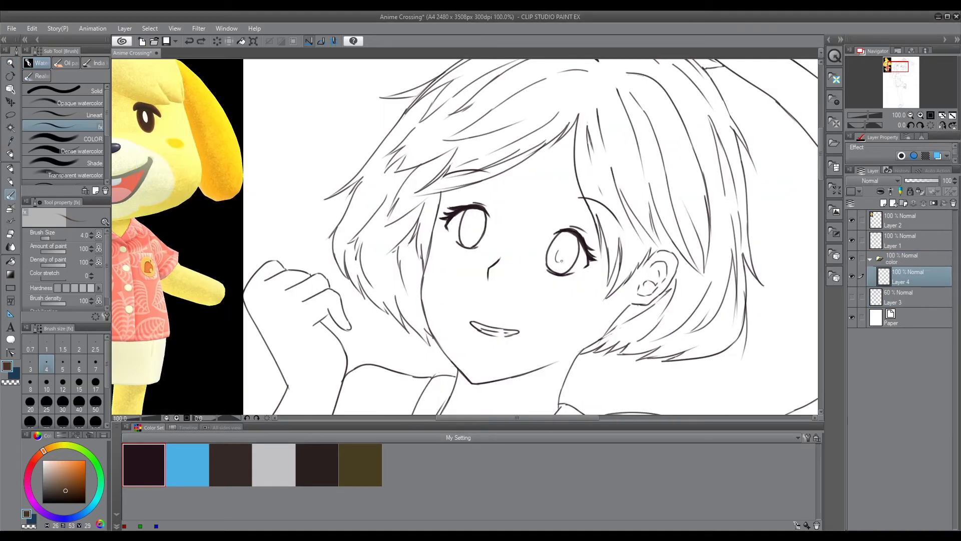
left_click(852, 298)
left_click(853, 297)
Sketch the pupil outlines inside both eyes in brown on Layer 4
scroll(589, 238, "down", 4)
scroll(589, 238, "up", 4)
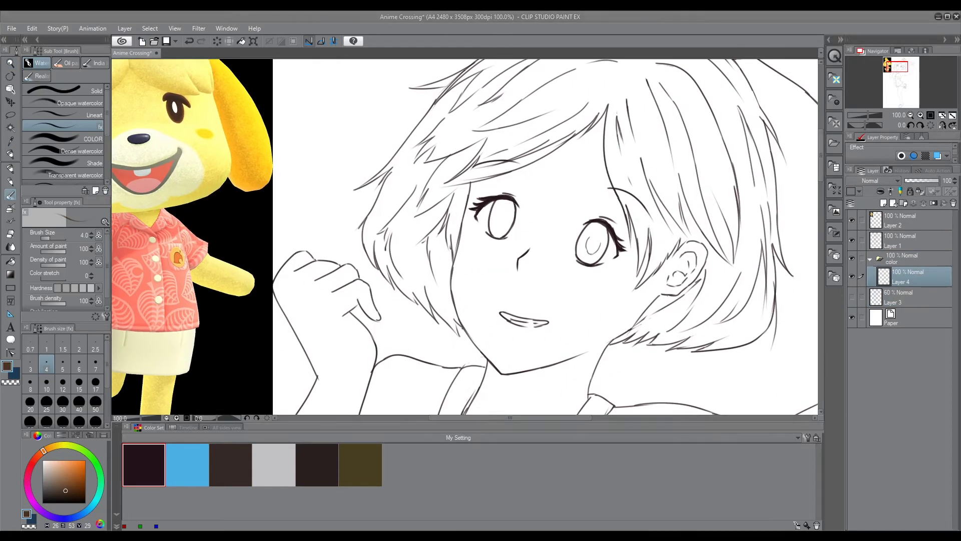
scroll(500, 224, "down", 5)
scroll(501, 224, "up", 6)
key("/")
scroll(568, 211, "down", 3)
scroll(606, 266, "up", 3)
key("b")
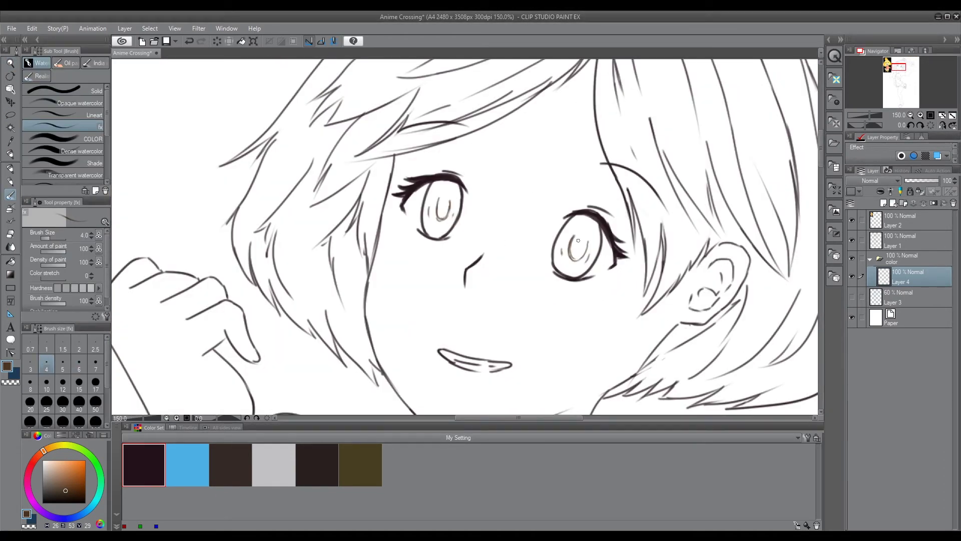
Thicken the lower curves of both pupils in dark brown with the COLOR brush at size 6
key("period")
key("period")
key("period")
key("comma")
key("comma")
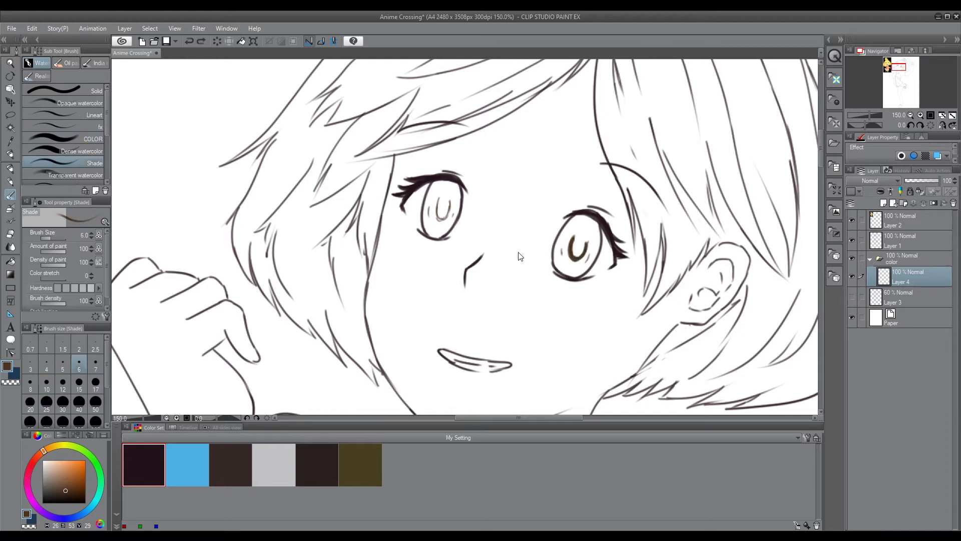
left_click_drag(575, 247, 587, 244)
left_click_drag(437, 214, 440, 204)
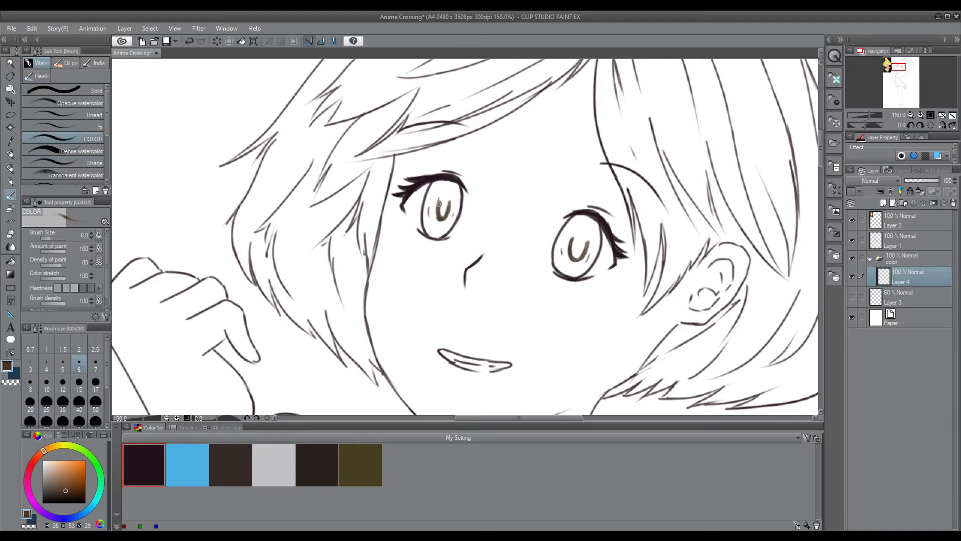
key("ctrl+z")
Fill both pupils and paint the upper half of each iris dark brown, erasing stray colour
mouse_move(570, 254)
left_mouse_down()
mouse_move(443, 215)
mouse_move(575, 237)
mouse_move(573, 260)
mouse_move(582, 261)
mouse_move(574, 259)
mouse_move(599, 237)
mouse_move(556, 257)
mouse_move(570, 225)
mouse_move(566, 233)
mouse_move(592, 236)
left_mouse_up()
key("e")
key("b")
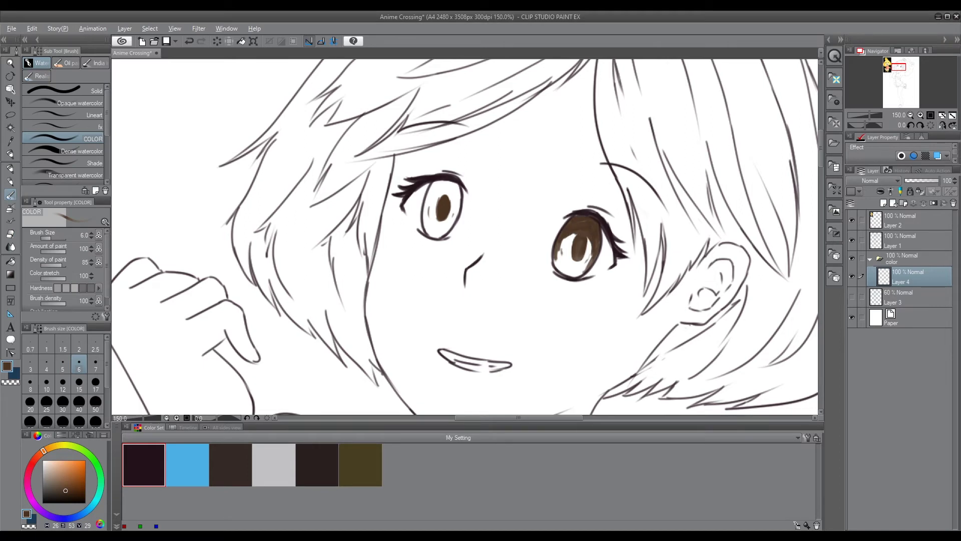
mouse_move(465, 189)
left_mouse_down()
mouse_move(438, 186)
mouse_move(456, 197)
mouse_move(443, 199)
mouse_move(429, 219)
left_mouse_up()
key("e")
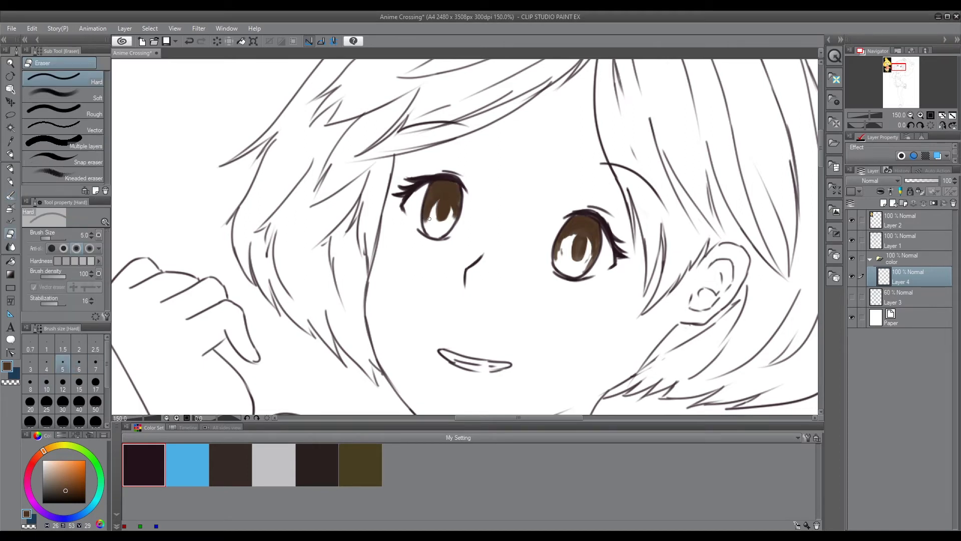
key("b")
mouse_move(566, 234)
left_mouse_down()
mouse_move(569, 250)
mouse_move(581, 243)
left_mouse_up()
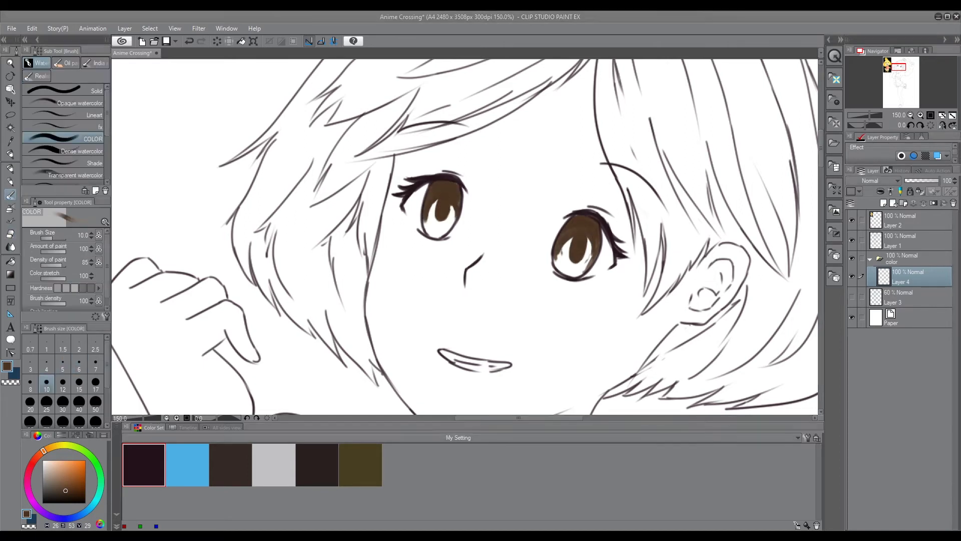
Warm the upper irises with orange-brown and paint the lower irises pale peach with the COLOR brush at size 10
scroll(580, 242, "down", 4)
scroll(621, 278, "up", 4)
key("e")
key("b")
mouse_move(419, 200)
left_mouse_down()
mouse_move(423, 181)
mouse_move(442, 175)
left_mouse_up()
left_click(584, 197, "alt")
left_click(53, 458)
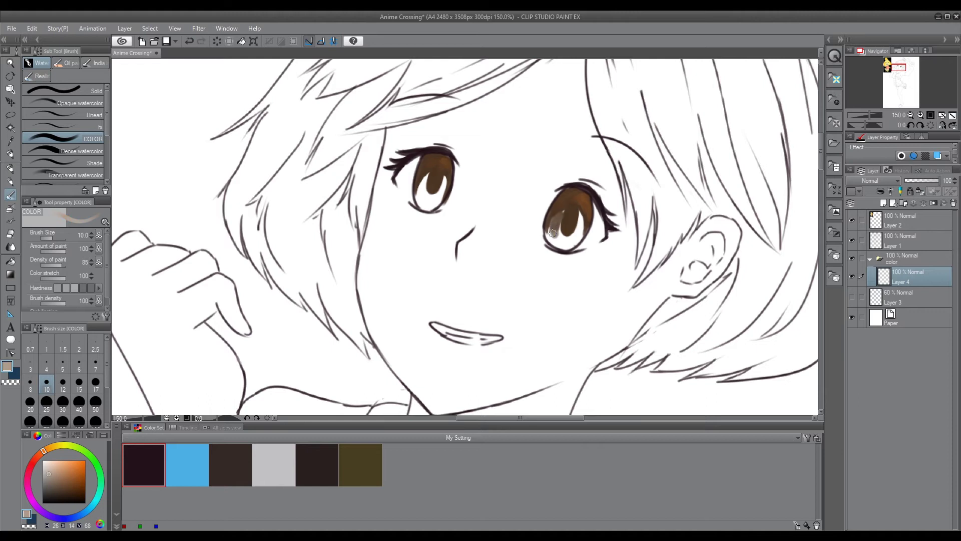
mouse_move(557, 224)
left_mouse_down()
mouse_move(580, 227)
mouse_move(558, 217)
left_mouse_up()
mouse_move(420, 183)
left_mouse_down()
mouse_move(432, 199)
mouse_move(423, 187)
left_mouse_up()
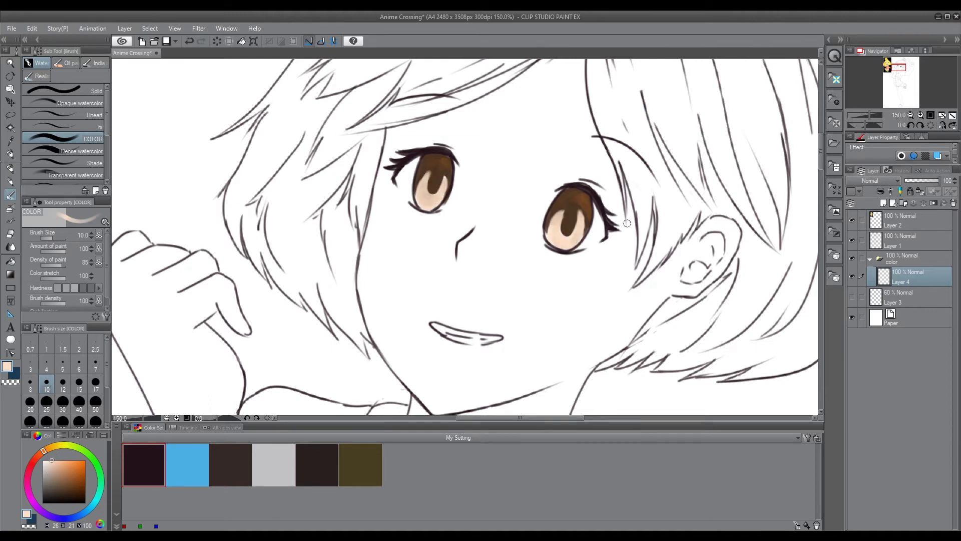
Refine the irises with pale peach strokes around the dark brown pupils
left_click(67, 492)
scroll(565, 232, "down", 5)
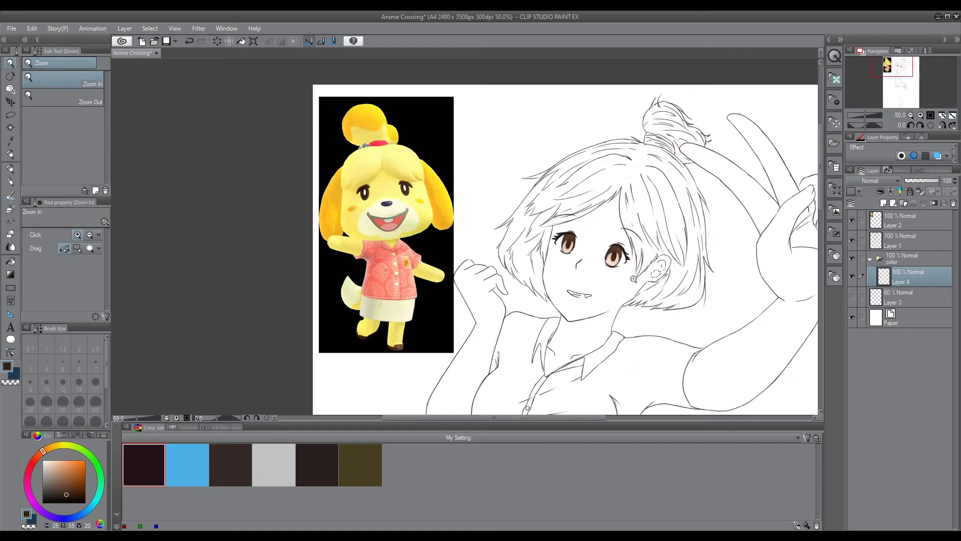
scroll(565, 232, "up", 6)
scroll(574, 290, "down", 3)
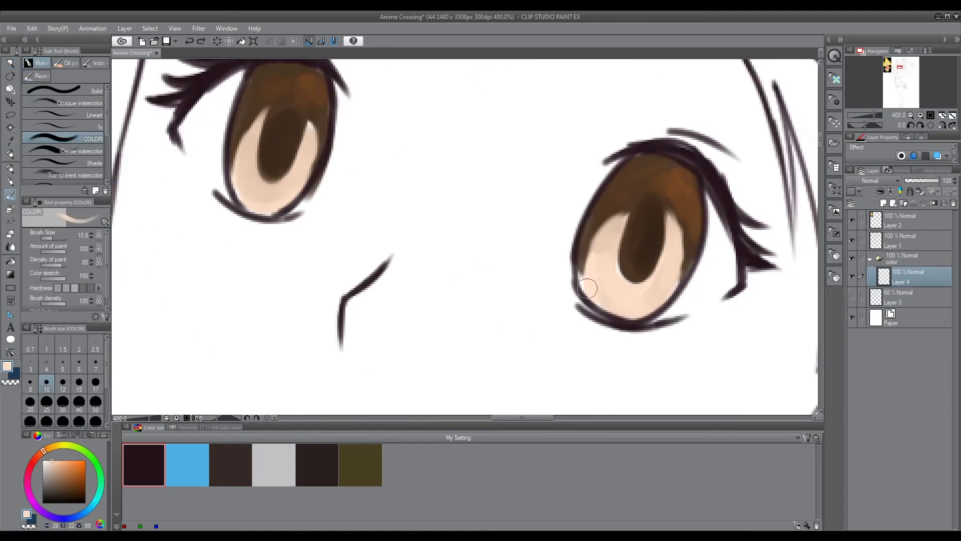
left_click_drag(619, 215, 621, 270)
left_click_drag(672, 218, 672, 279)
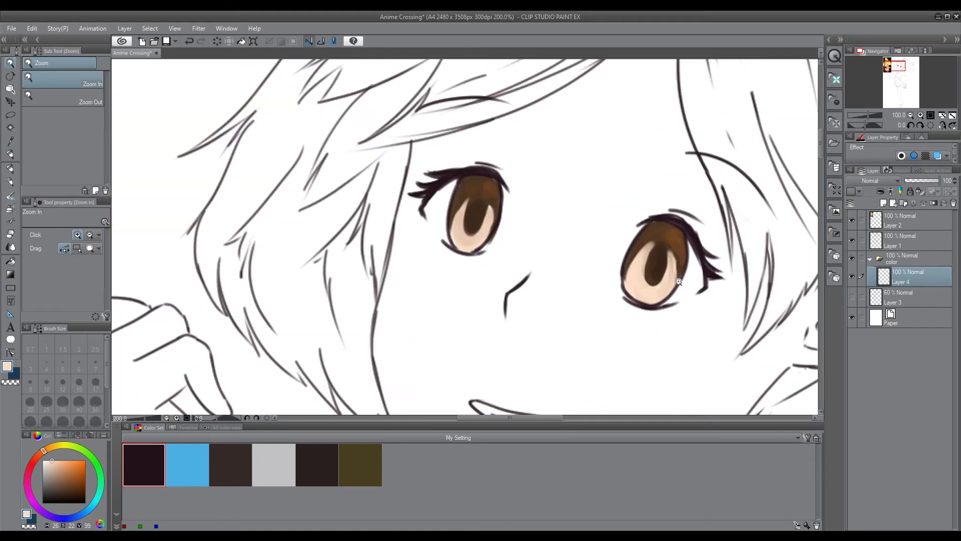
key("b")
left_click_drag(678, 279, 667, 254)
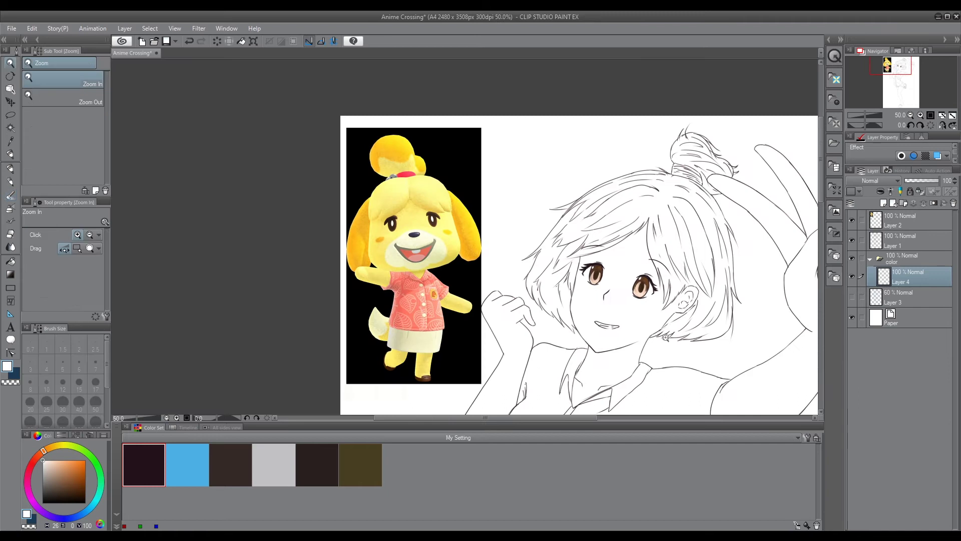
Add white highlights to the upper irises and touch up the surrounding brown shading
key("ctrl+alt+0")
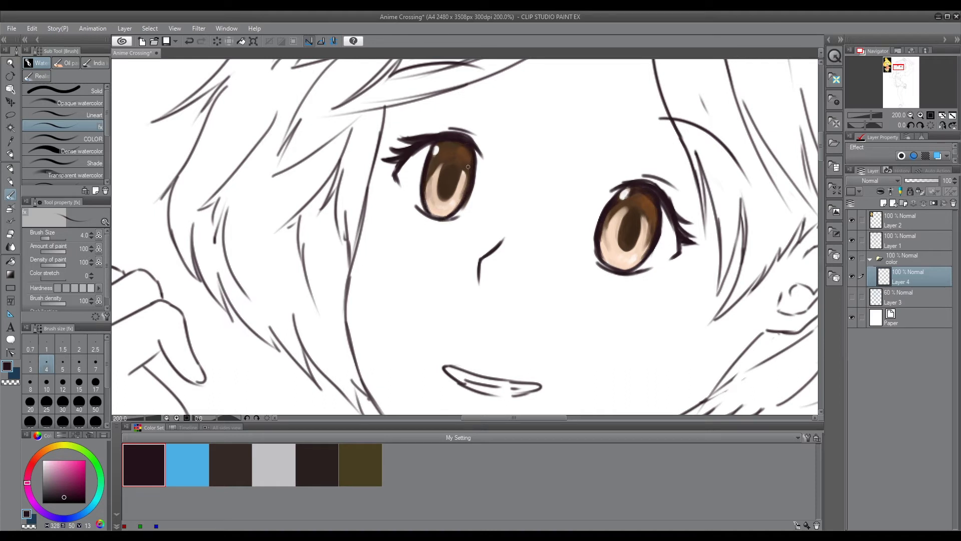
scroll(468, 167, "down", 5)
scroll(659, 255, "up", 5)
left_click(65, 139)
left_click(658, 255, "alt")
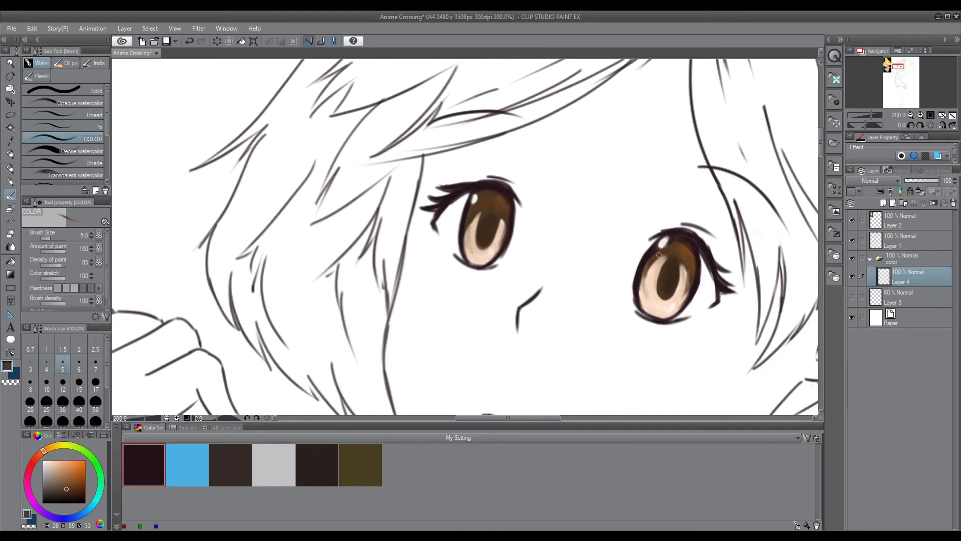
scroll(655, 271, "down", 3)
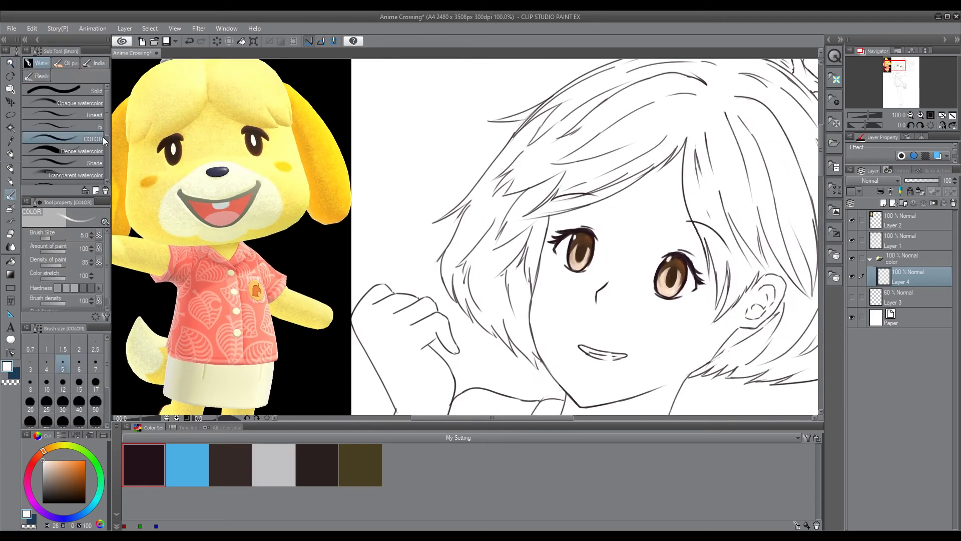
key("comma")
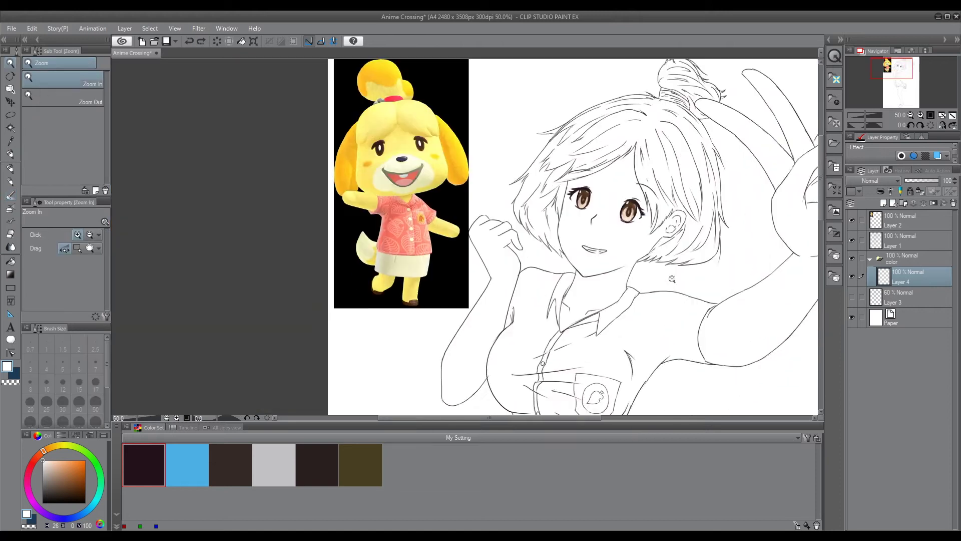
Paint the whites of both eyes on a new Layer 4 below the eye layer, with the paper hidden, and save
key("ctrl+shift+n")
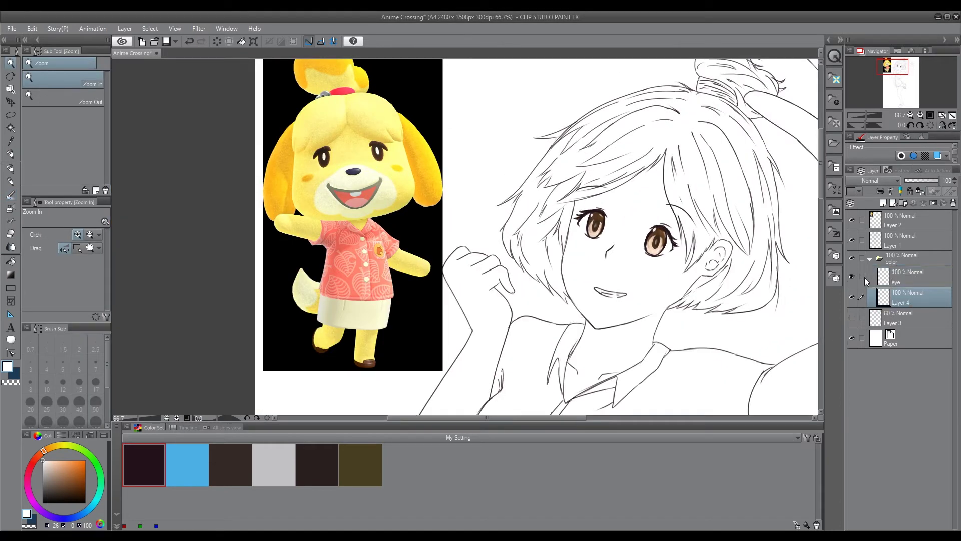
key("b")
scroll(661, 270, "up", 3)
key("ctrl+shift+h")
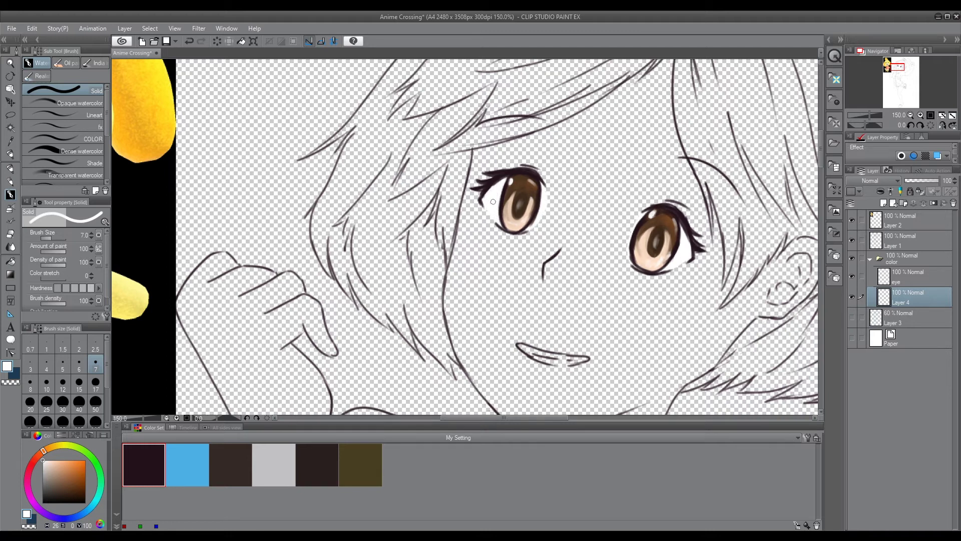
key("/")
scroll(584, 172, "down", 1)
key("ctrl+s")
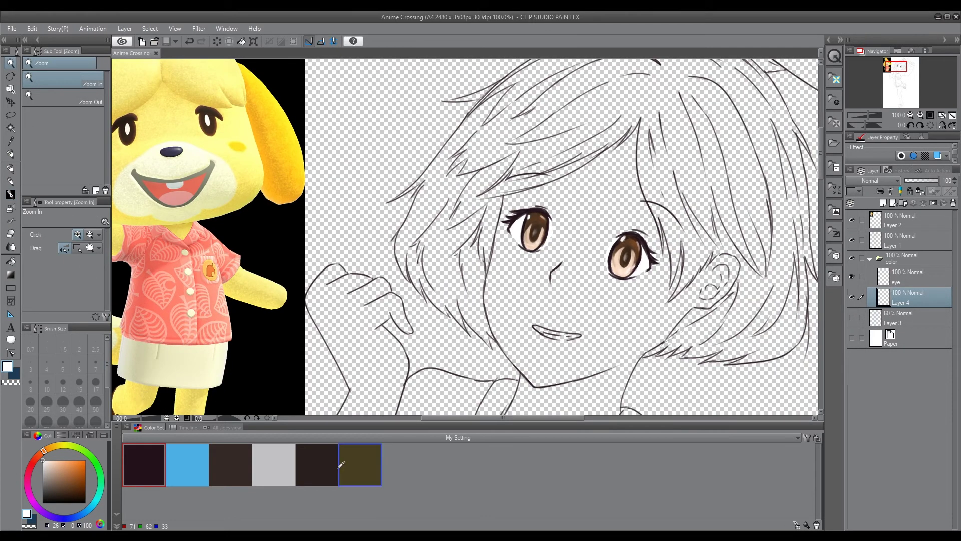
Create a layer named Layer skin below Layer 4 and fill the face, neck and raised arm with light peach
key("ctrl+shift+n")
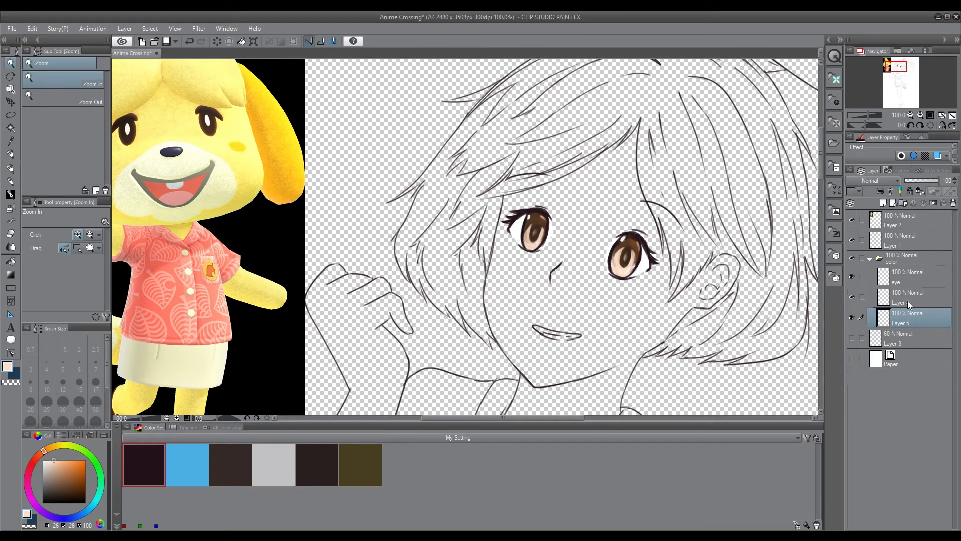
key("b")
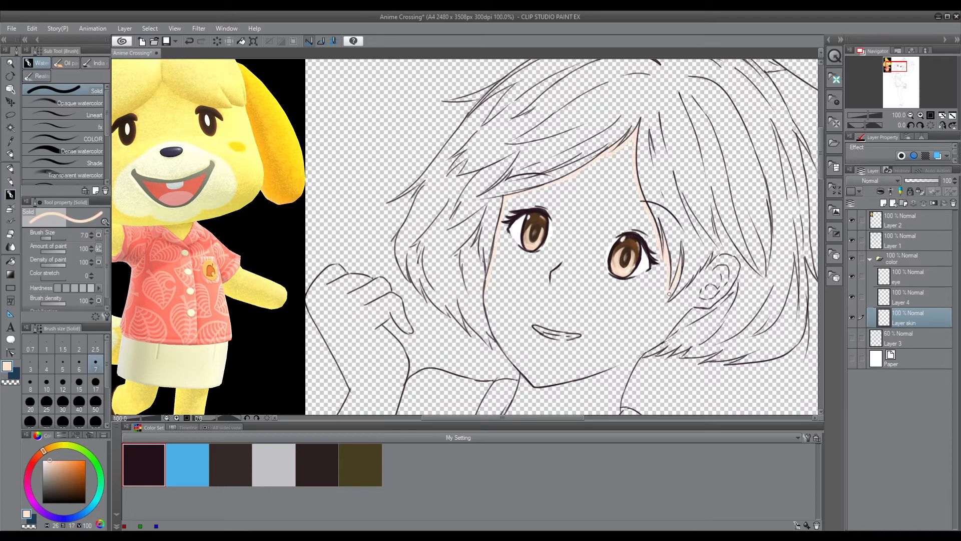
left_click_drag(640, 358, 682, 259)
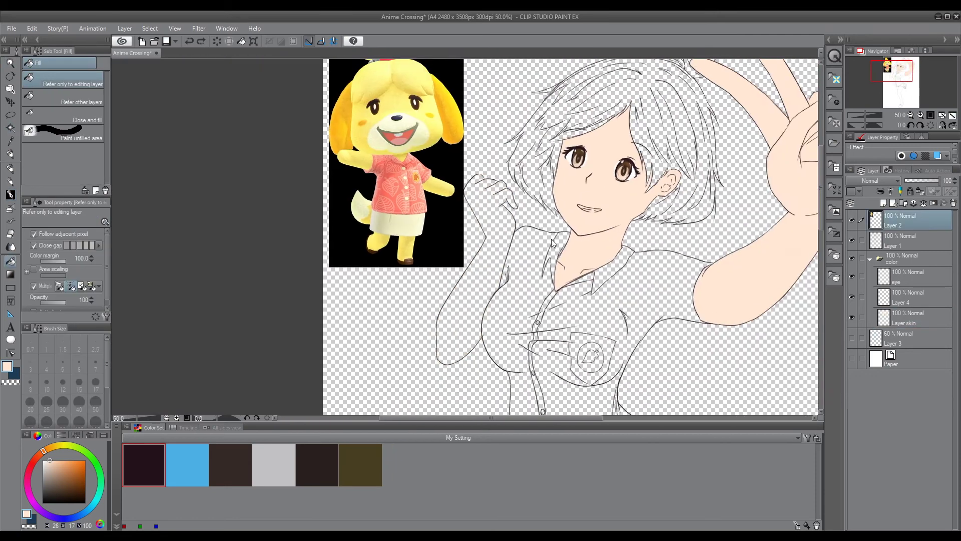
left_click(907, 243)
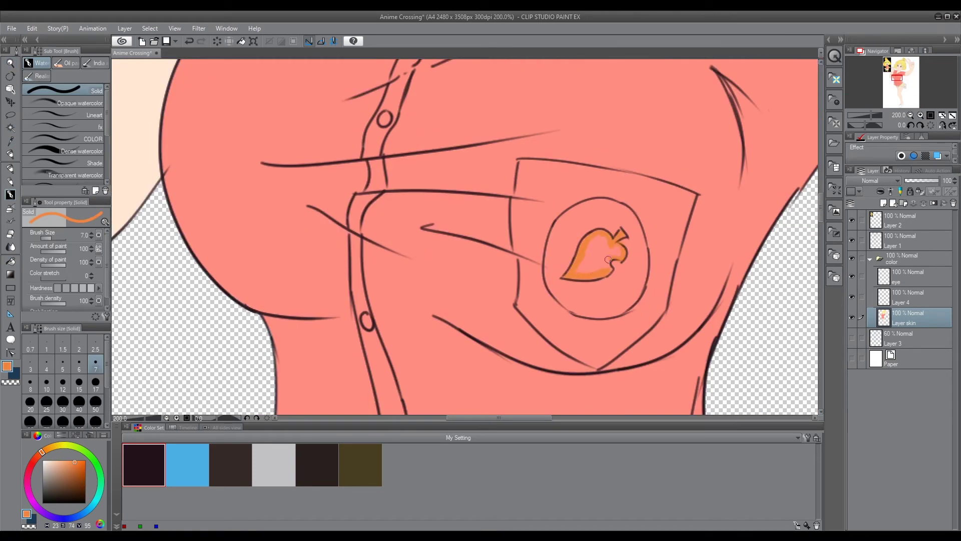
Colour the shirt pocket emblem with an orange leaf on a yellow circle, and save the drawing
left_click_drag(608, 259, 589, 265)
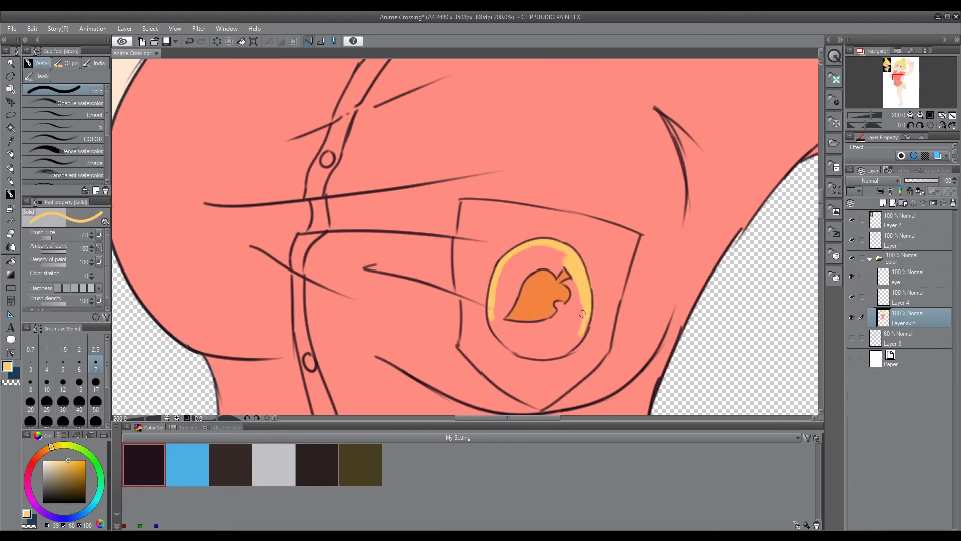
left_click_drag(581, 314, 559, 346)
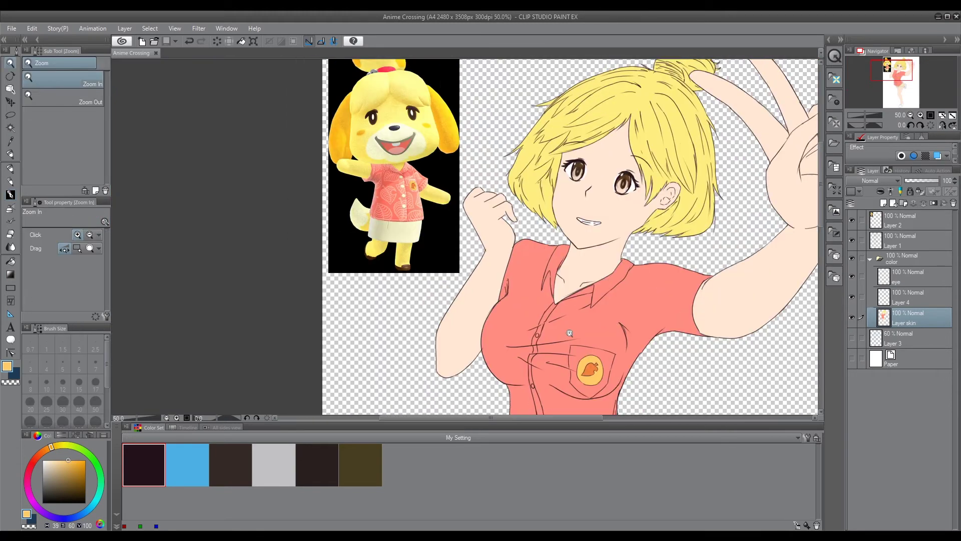
left_click(649, 303)
left_click(649, 303)
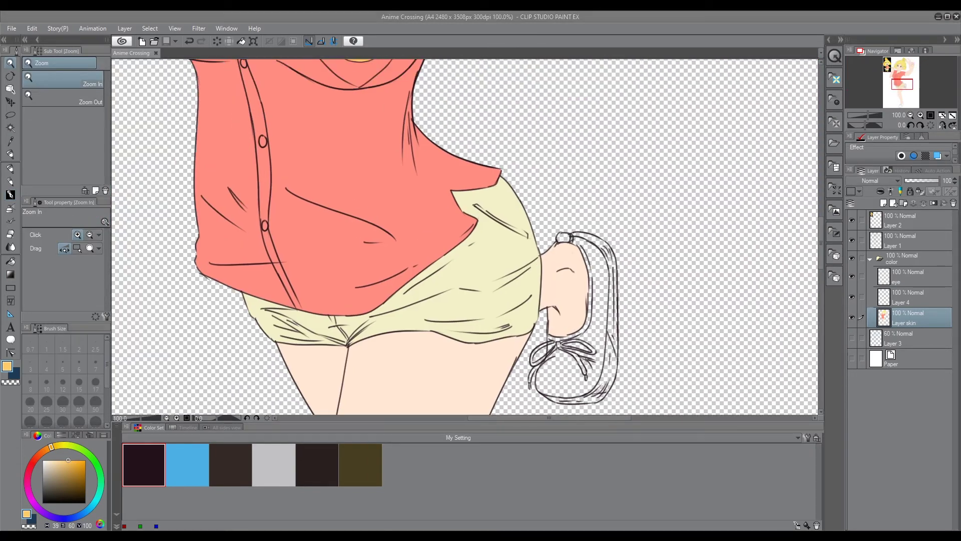
key("ctrl+0")
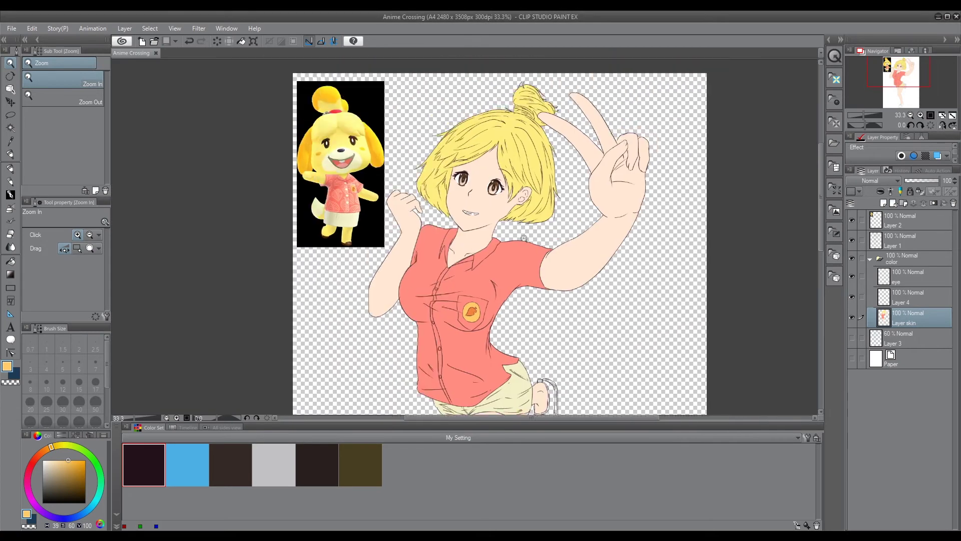
Select the raised foot's shoe and paint it dark brown on Layer skin, leaving the laces uncoloured
scroll(468, 235, "up", 3)
key("w")
left_click(597, 371)
key("b")
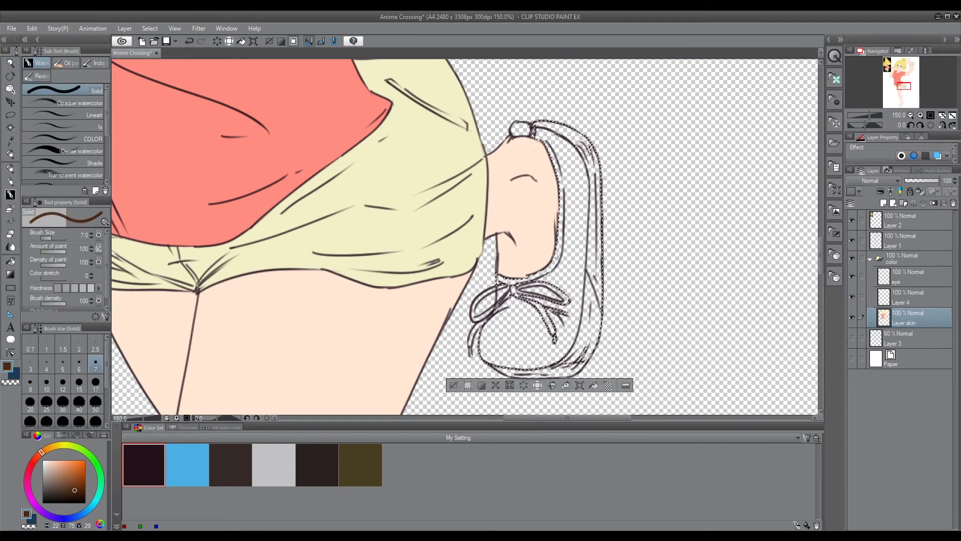
left_click_drag(500, 301, 540, 350)
scroll(520, 300, "up", 5)
left_click_drag(381, 261, 351, 305)
left_click_drag(390, 225, 399, 257)
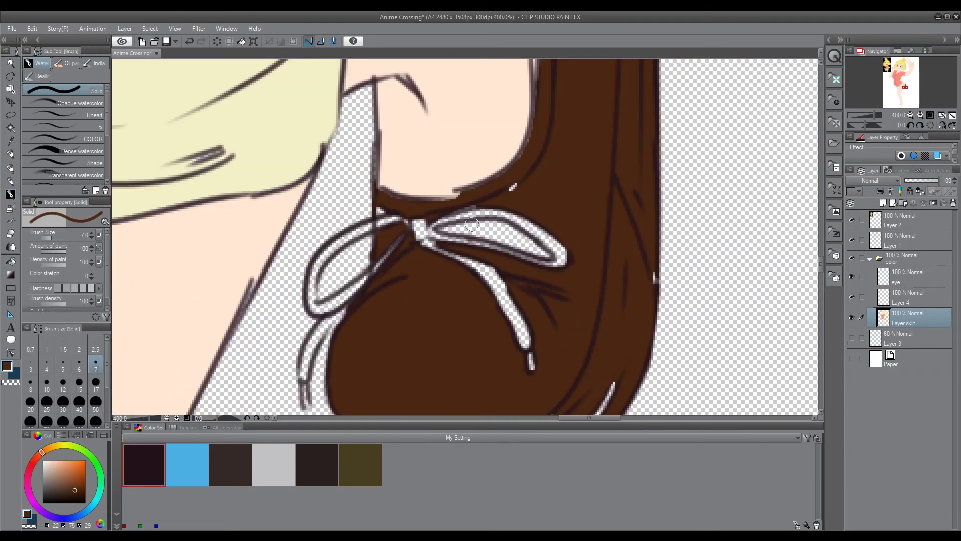
Fill the small gaps around the laces, sole and heel of the raised shoe with dark brown
left_click_drag(472, 225, 576, 310)
mouse_move(401, 370)
left_mouse_down()
mouse_move(540, 368)
mouse_move(640, 320)
left_mouse_up()
left_click_drag(551, 225, 501, 311)
scroll(404, 274, "up", 3)
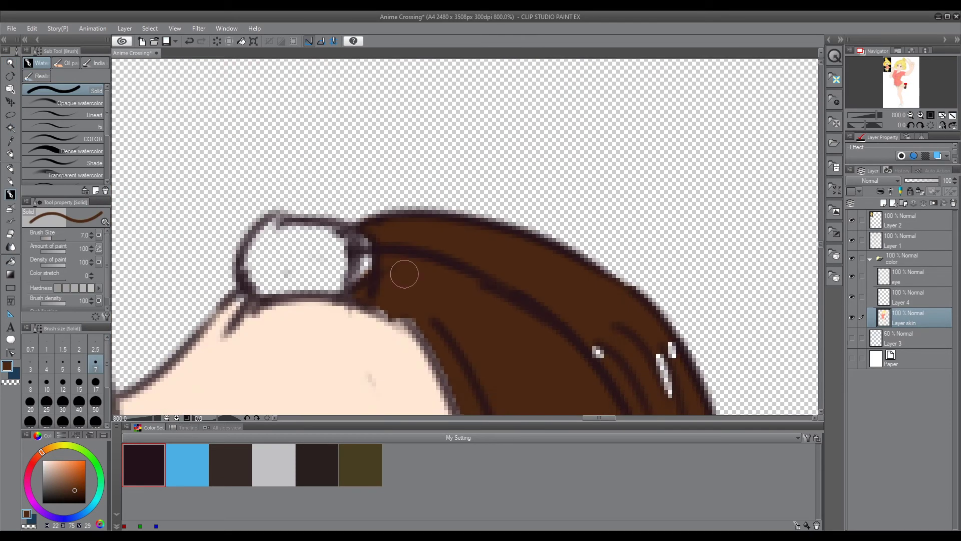
scroll(405, 273, "down", 10)
Paint the standing foot's shoe dark brown with the Solid brush
key("/")
left_click(513, 319)
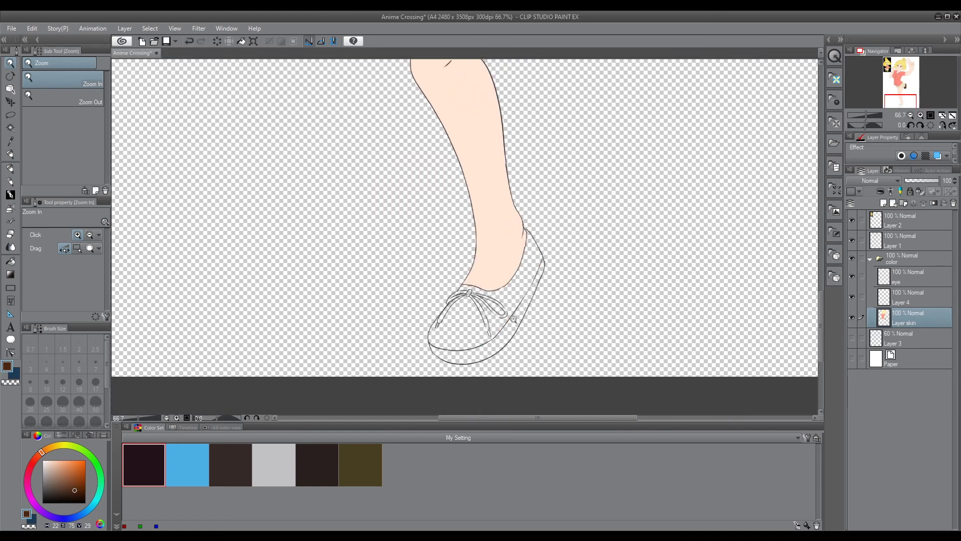
scroll(513, 318, "up", 3)
key("b")
scroll(451, 276, "up", 2)
left_click_drag(383, 273, 483, 205)
left_click_drag(670, 193, 646, 411)
Erase the dark brown from the laces of the standing foot's shoe
key("/")
scroll(678, 289, "down", 2)
scroll(678, 289, "up", 2)
key("e")
mouse_move(451, 165)
left_mouse_down()
mouse_move(550, 401)
mouse_move(525, 348)
left_mouse_up()
left_click_drag(515, 240, 531, 323)
Create Layer 5 below Layer skin and paint the standing shoe's bow and laces light grey
key("ctrl+shift+n")
scroll(531, 324, "down", 2)
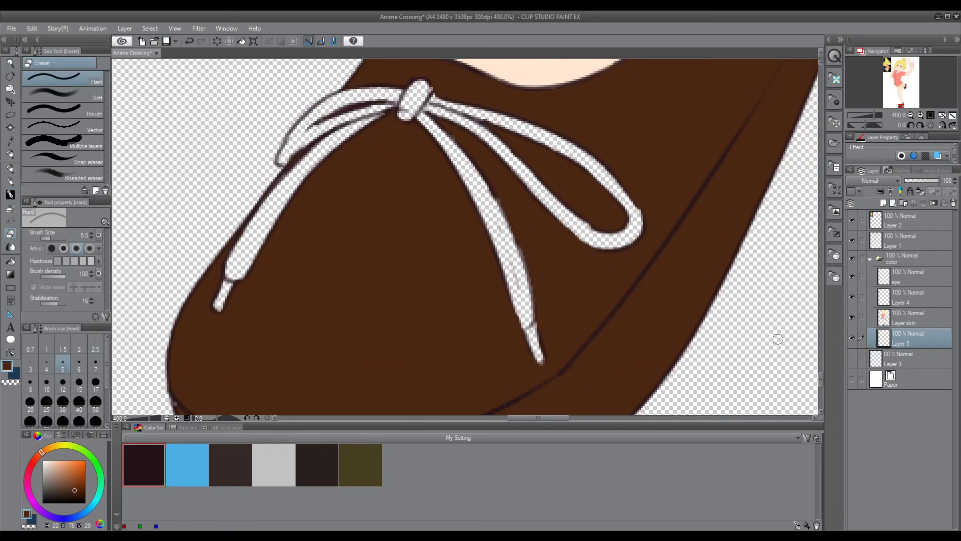
left_click(274, 465)
scroll(395, 190, "up", 2)
key("b")
left_click_drag(420, 173, 265, 250)
left_click_drag(361, 180, 257, 253)
left_click_drag(290, 258, 205, 371)
mouse_move(311, 230)
left_mouse_down()
mouse_move(553, 251)
mouse_move(501, 321)
left_mouse_up()
Touch up the dark brown around the standing shoe's laces on Layer skin
scroll(483, 311, "down", 3)
key("alt+]")
key("/")
left_click_drag(451, 189, 573, 226)
scroll(574, 226, "down", 2)
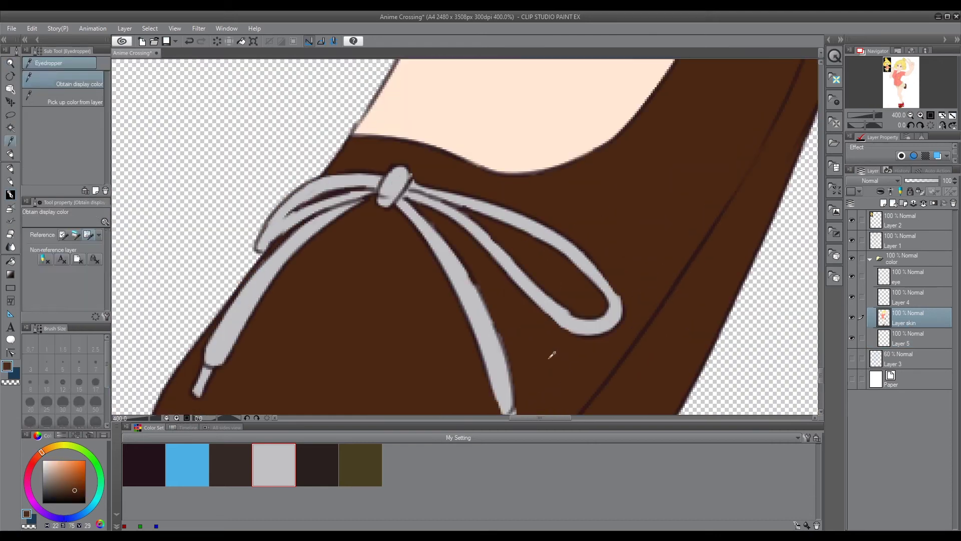
key("b")
scroll(540, 281, "up", 3)
scroll(461, 225, "down", 4)
key("/")
scroll(487, 355, "up", 3)
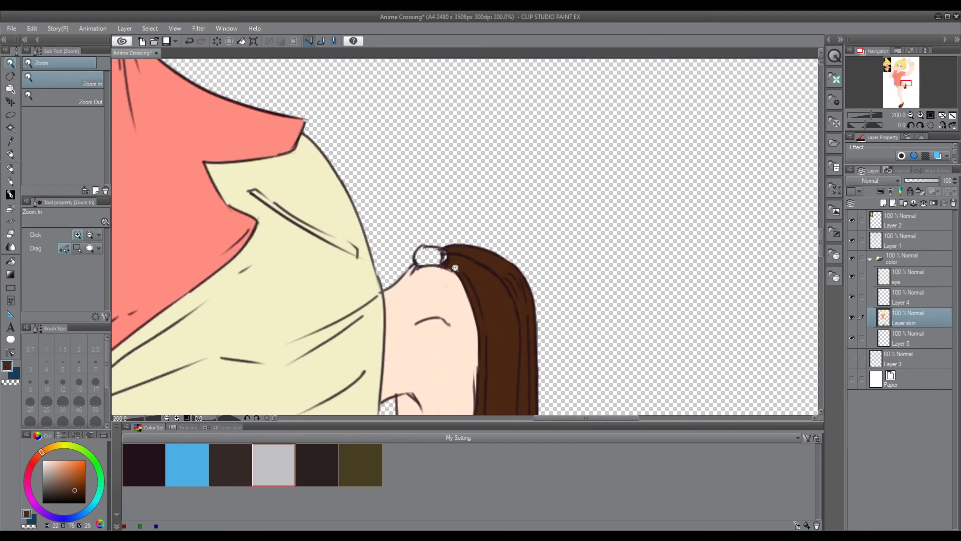
scroll(473, 253, "down", 5)
scroll(473, 252, "up", 2)
key("b")
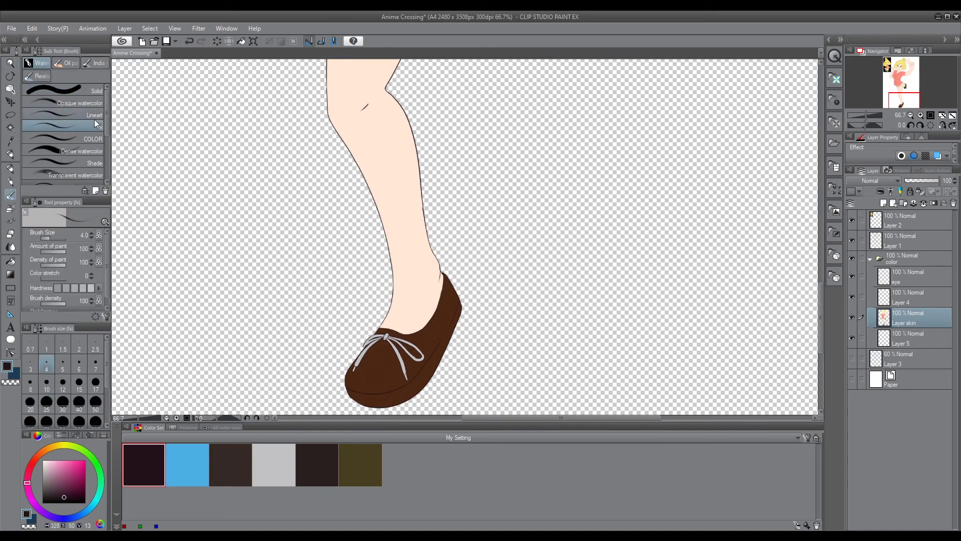
Select Layer 1 and set the drawing colour to the dark brown swatch of the colour set
key("alt+]")
key("alt+]")
key("alt+]")
key("alt+]")
scroll(406, 300, "up", 2)
key("/")
scroll(405, 301, "down", 3)
scroll(406, 301, "up", 4)
key("b")
scroll(406, 301, "down", 2)
left_click(231, 464)
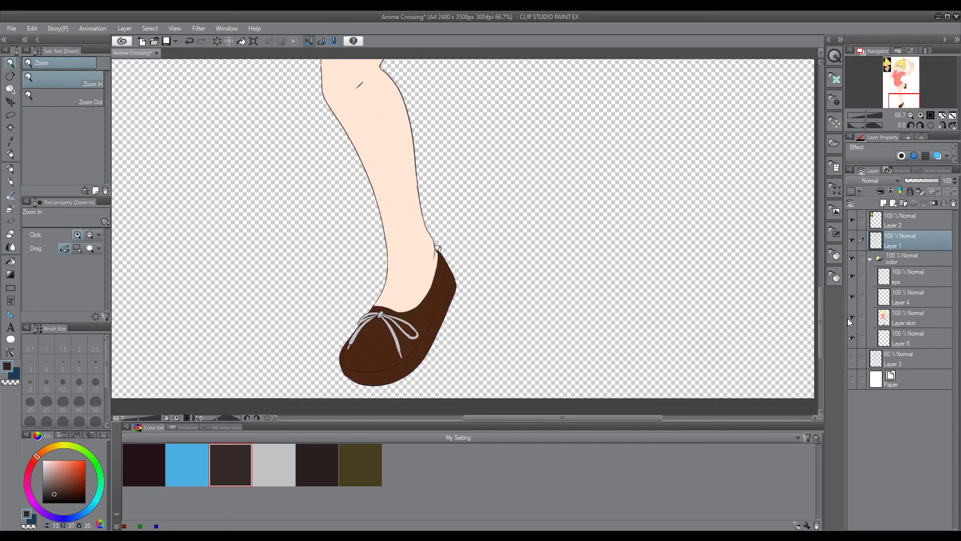
Paint the raised shoe's laces light grey on Layer 5 with the Solid brush
scroll(406, 300, "up", 3)
left_click(901, 338)
left_click(60, 90)
left_click_drag(413, 288, 429, 309)
scroll(430, 298, "down", 4)
left_click(63, 364)
scroll(481, 225, "up", 4)
left_click(273, 464)
mouse_move(398, 373)
left_mouse_down()
mouse_move(483, 221)
mouse_move(425, 280)
left_mouse_up()
Finish the raised shoe's lace details with varied brush sizes, tidy up with the eraser on Layer 1, and save the drawing
key("bracketleft")
key("bracketleft")
mouse_move(435, 210)
left_mouse_down()
mouse_move(506, 188)
mouse_move(591, 263)
mouse_move(623, 318)
left_mouse_up()
key("bracketright")
key("bracketright")
key("bracketright")
key("bracketright")
left_click_drag(655, 233, 556, 192)
scroll(556, 191, "down", 8)
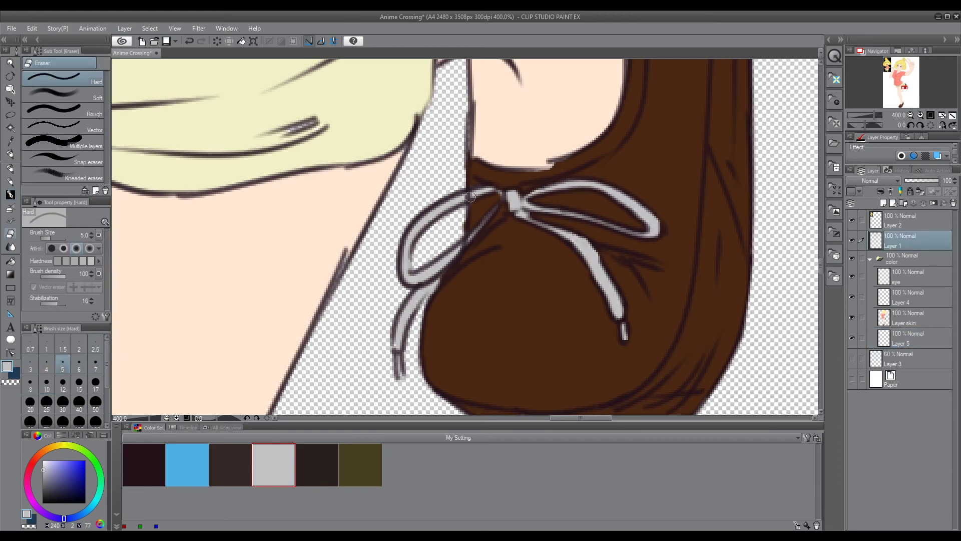
left_click(10, 62)
left_click(901, 241)
key("ctrl+s")
scroll(513, 275, "down", 1)
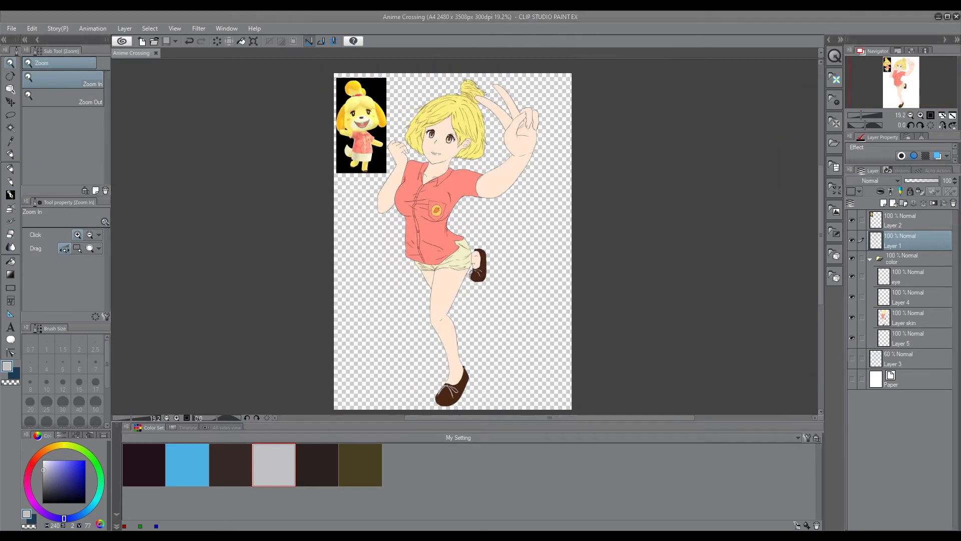
Create Layer 6 clipped to the layer below in Multiply mode, and set up the Solid 2 brush at size 200
key("ctrl+shift+n")
left_click(476, 232, "alt")
key("b")
scroll(473, 254, "up", 3)
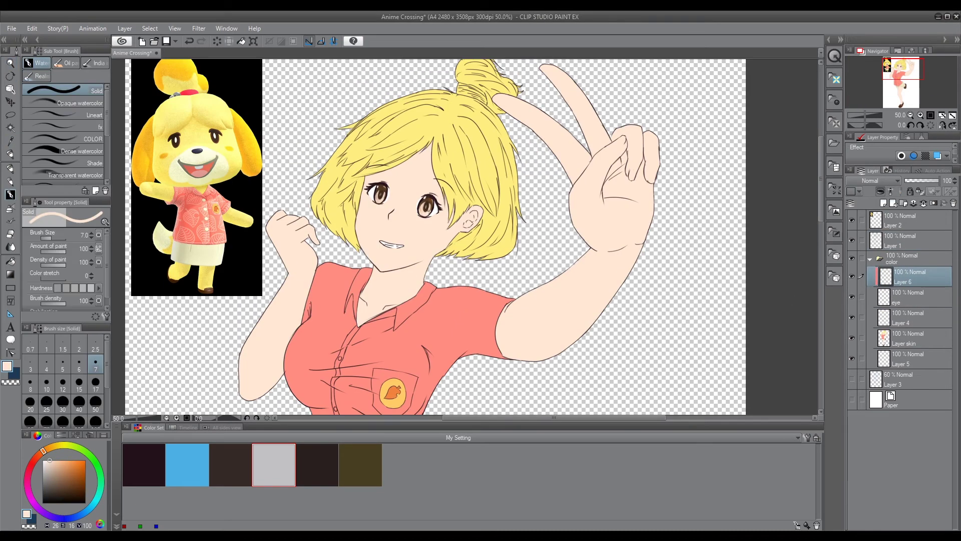
left_click(73, 104)
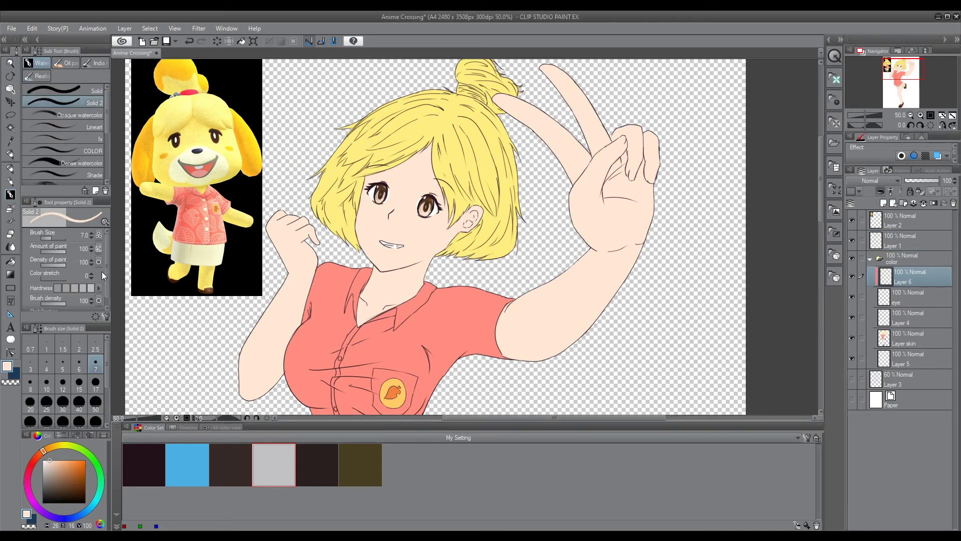
left_click_drag(461, 397, 498, 337, "ctrl+alt")
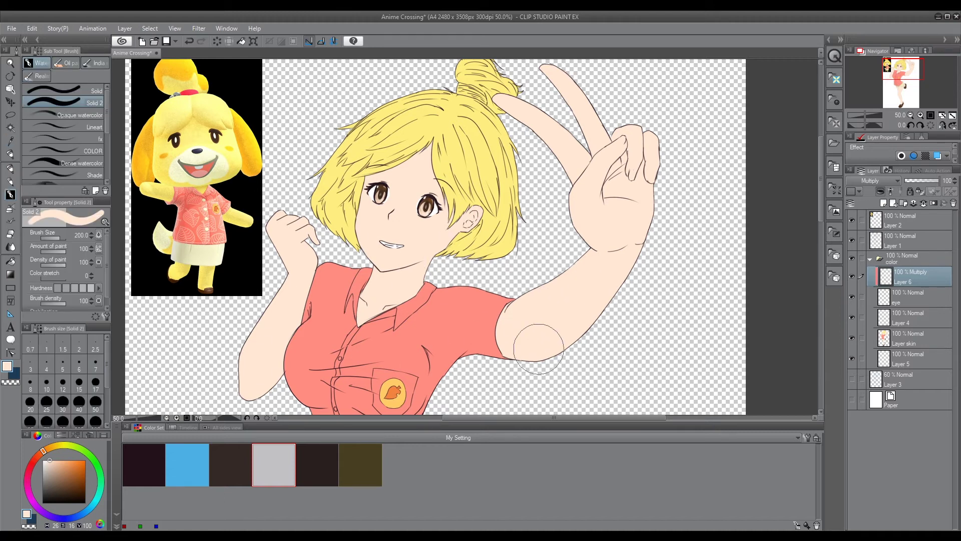
left_click(539, 290, "ctrl+alt")
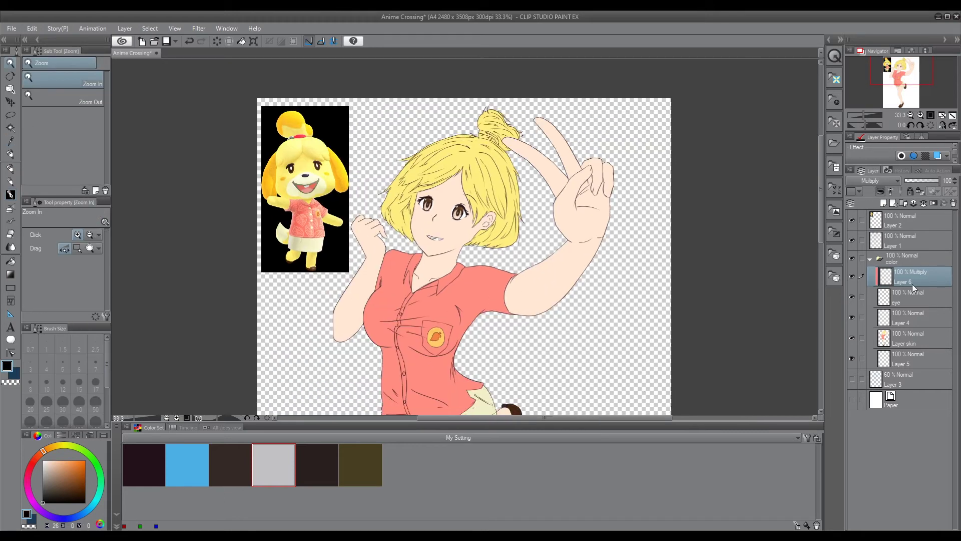
Move Layer 6 directly above Layer skin and paint peach shading along the hip, shorts and legs
left_click(539, 290)
left_click(670, 294, "alt")
key("b")
left_click_drag(581, 325, 670, 293)
left_click(670, 293, "ctrl+alt")
left_click(492, 288, "alt")
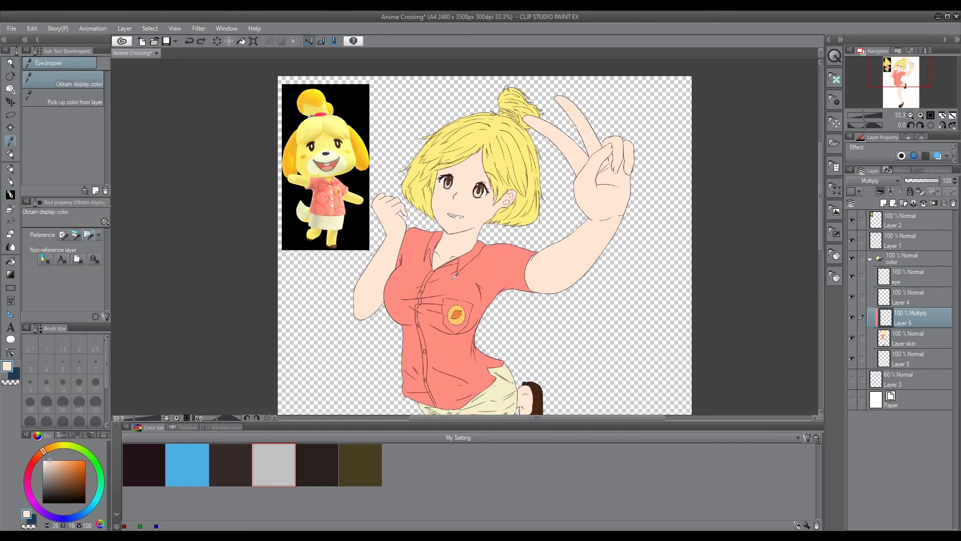
scroll(554, 350, "down", 5)
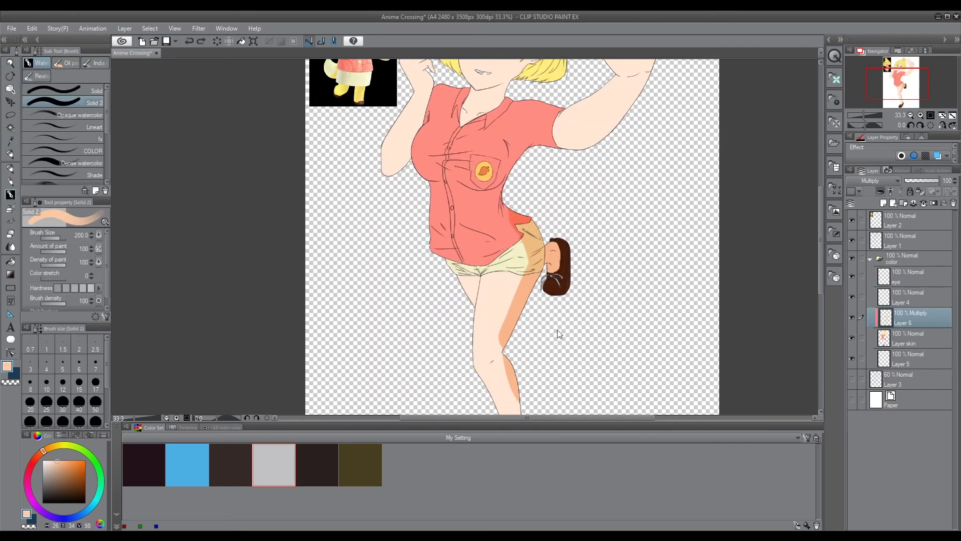
Reduce the brush size to 20 and start shading the hair just below the ear
scroll(459, 280, "up", 2)
key("[")
key("[")
key("[")
key("[")
key("[")
key("[")
key("[")
key("[")
key("[")
key("[")
key("[")
key("[")
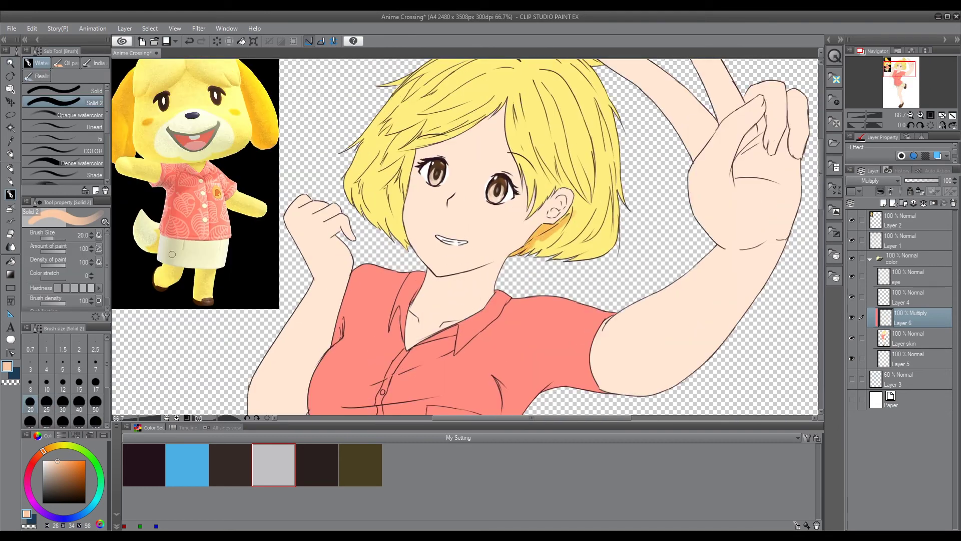
left_click_drag(676, 290, 625, 380)
key("ctrl+z")
left_click_drag(710, 280, 661, 350)
key("ctrl+z")
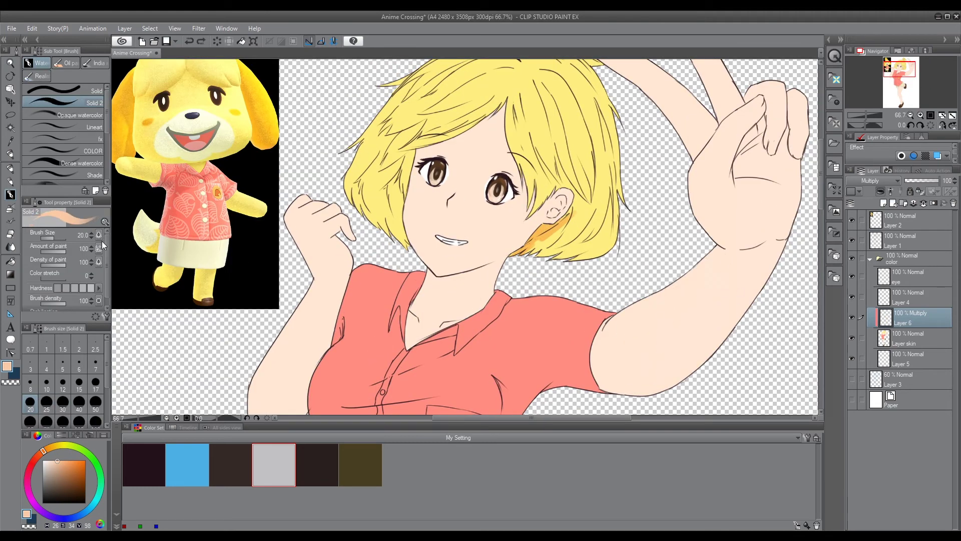
key("ctrl+z")
Shade the lower hair beneath and behind the ear with peach on the Multiply layer
left_click_drag(535, 248, 569, 210)
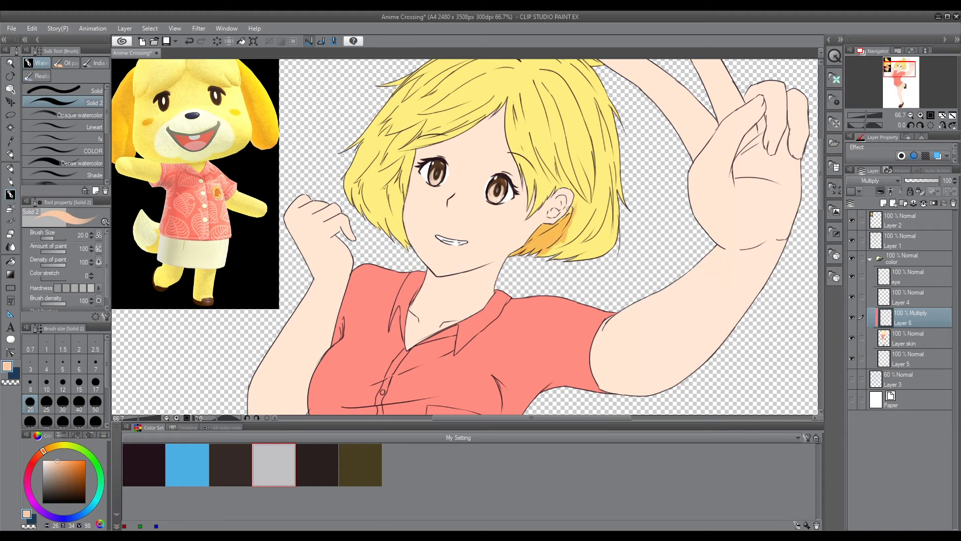
scroll(98, 263, "down", 8)
key("ctrl+z")
key("e")
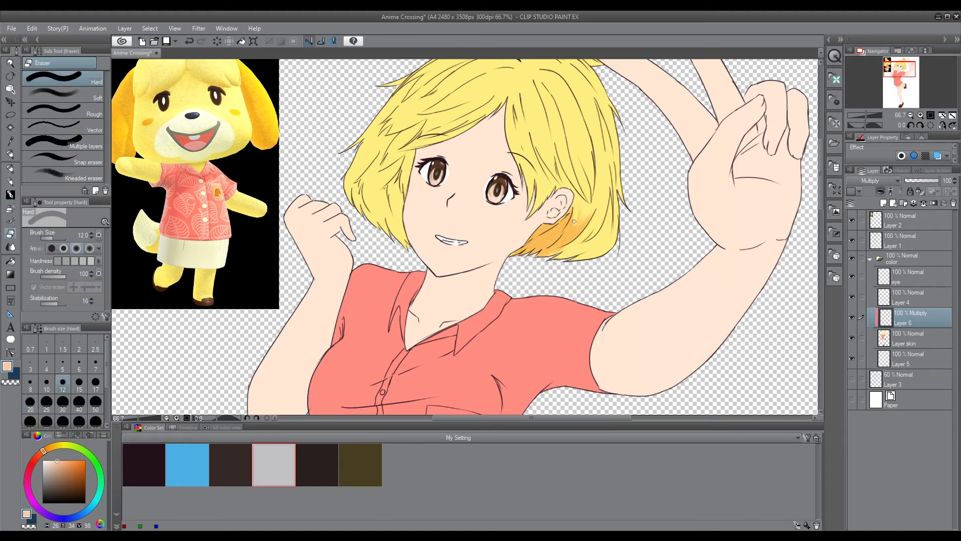
key("b")
mouse_move(589, 213)
left_mouse_down()
mouse_move(556, 253)
mouse_move(607, 211)
left_mouse_up()
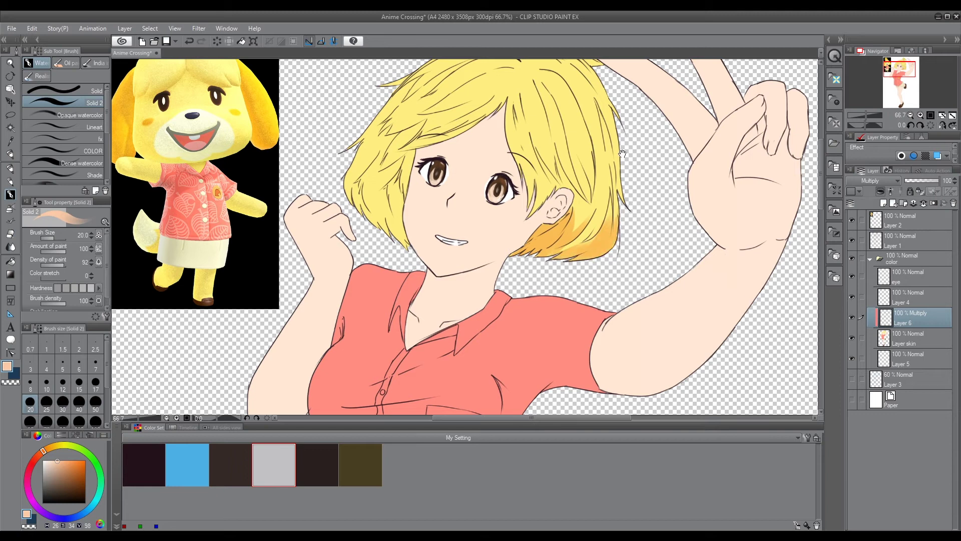
Add peach shading strokes to the hair strands above the ear and along the outer edge
left_click_drag(622, 154, 630, 179)
mouse_move(592, 152)
left_mouse_down()
mouse_move(571, 138)
mouse_move(568, 164)
left_mouse_up()
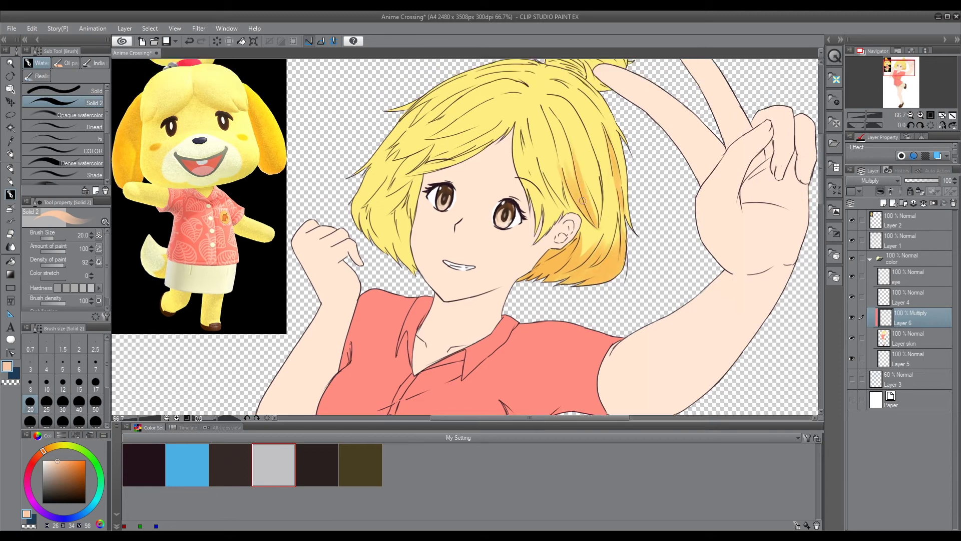
left_click_drag(561, 197, 585, 241)
Shade the fringe and the hair beside the raised fist, and deepen the strands above the ear
left_click_drag(508, 210, 470, 188)
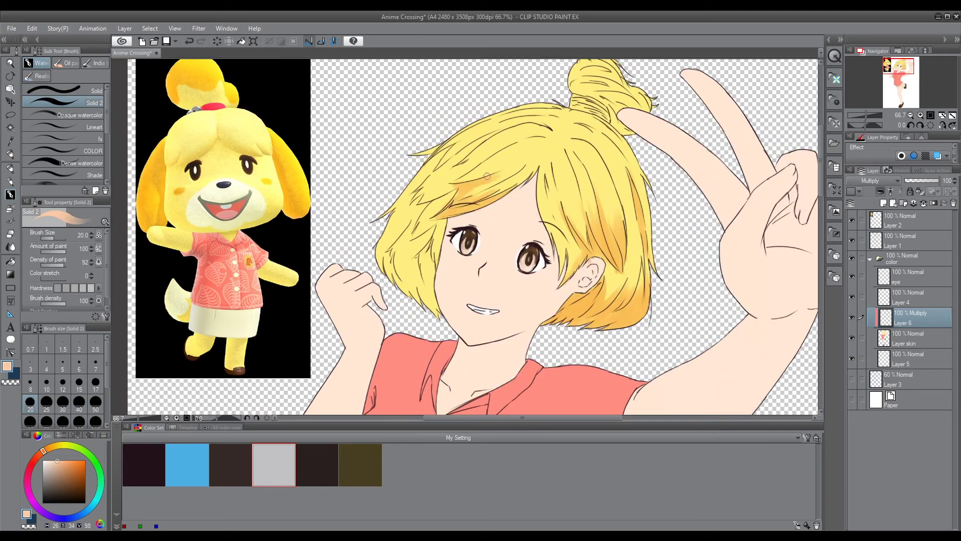
mouse_move(404, 230)
left_mouse_down()
mouse_move(430, 311)
mouse_move(396, 242)
left_mouse_up()
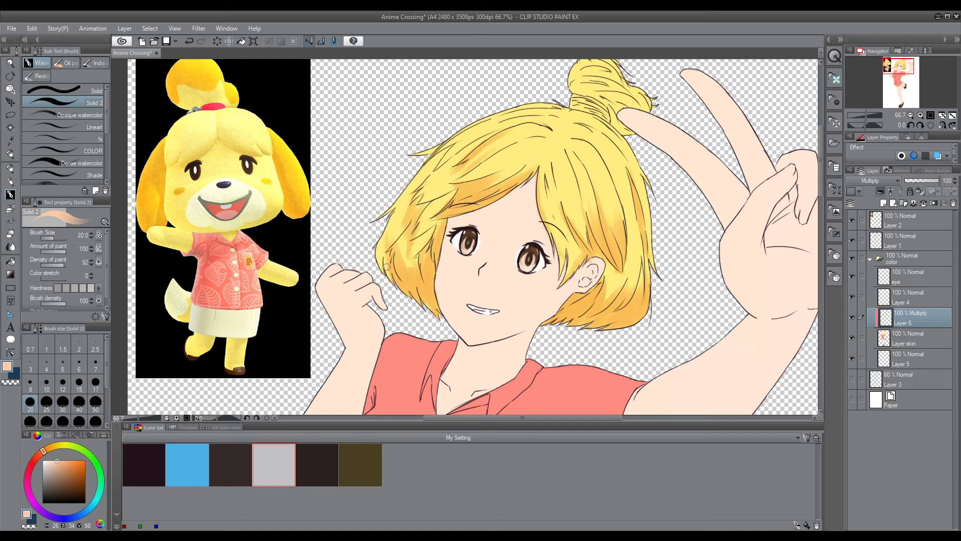
mouse_move(388, 271)
left_mouse_down()
mouse_move(407, 253)
mouse_move(411, 260)
left_mouse_up()
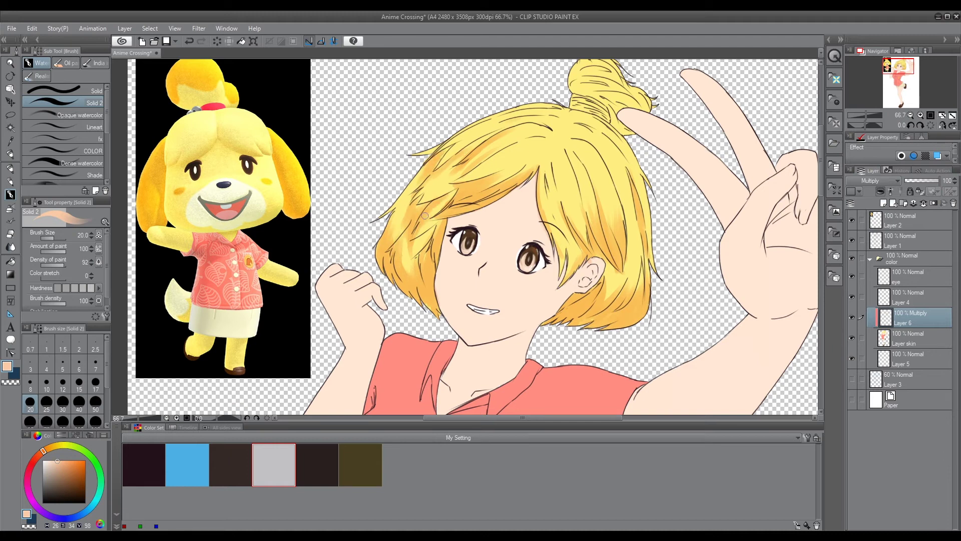
left_click_drag(619, 187, 637, 247)
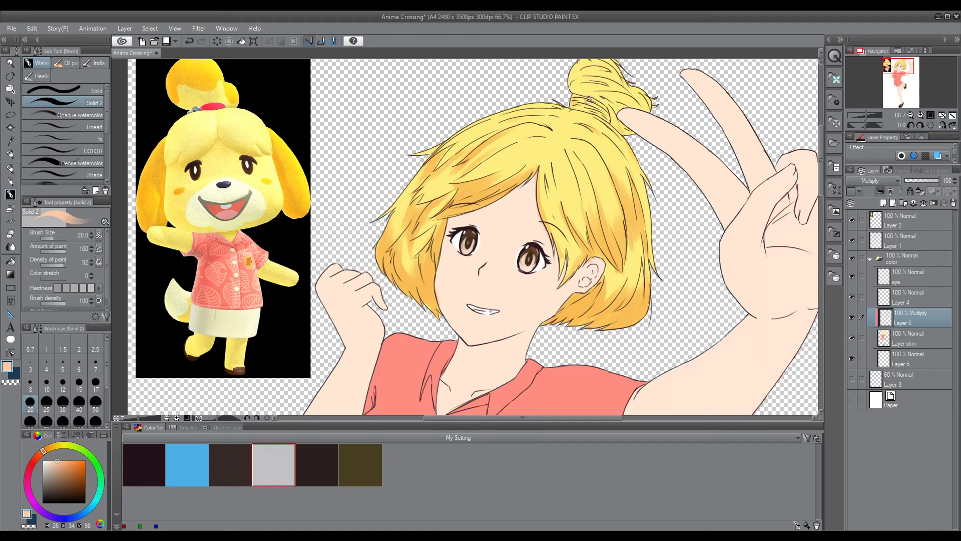
Shade the neck under the jaw, the shirt's collar and chest folds, and the bent forearm
scroll(491, 227, "down", 3)
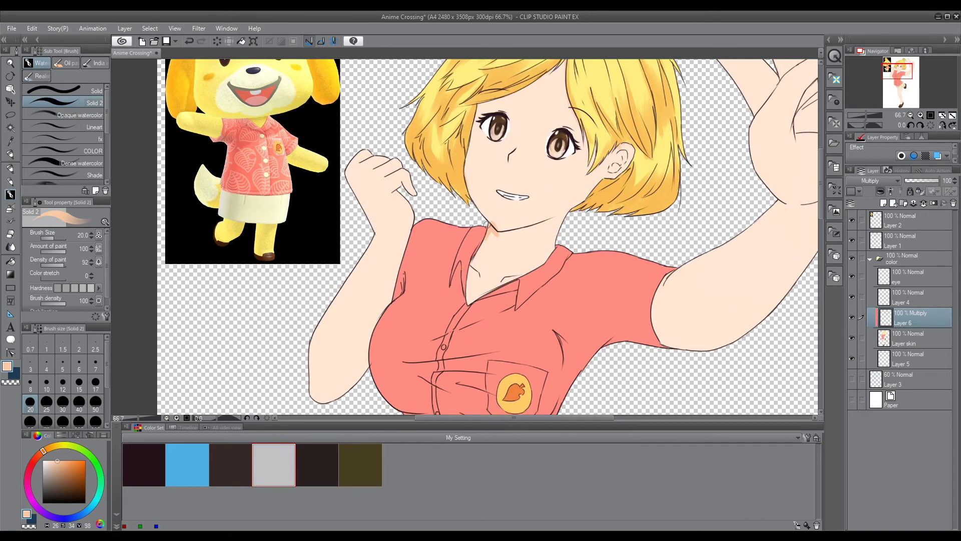
left_click_drag(479, 250, 507, 235)
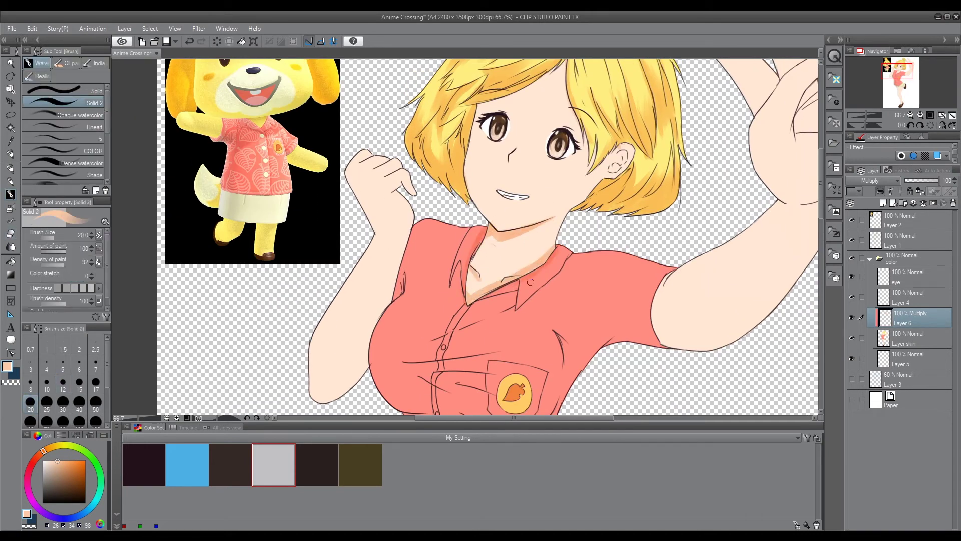
mouse_move(471, 362)
left_mouse_down()
mouse_move(423, 371)
mouse_move(420, 382)
mouse_move(418, 295)
mouse_move(425, 325)
left_mouse_up()
mouse_move(418, 239)
left_mouse_down()
mouse_move(433, 174)
mouse_move(387, 257)
left_mouse_up()
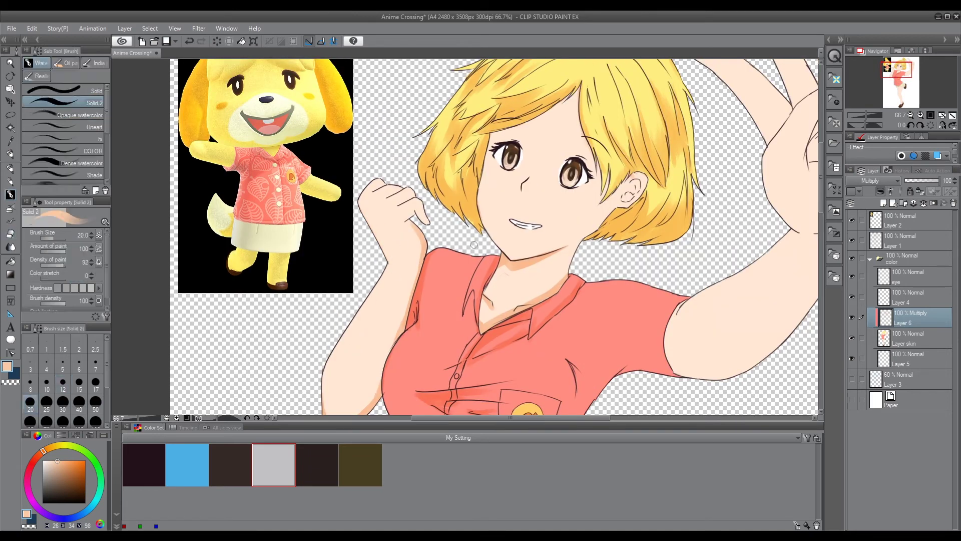
Shade the palm and curled fingers of the raised open hand with peach, using brush sizes 10 and 25
left_click_drag(474, 245, 488, 260)
key("bracketleft")
key("bracketleft")
key("bracketleft")
key("bracketleft")
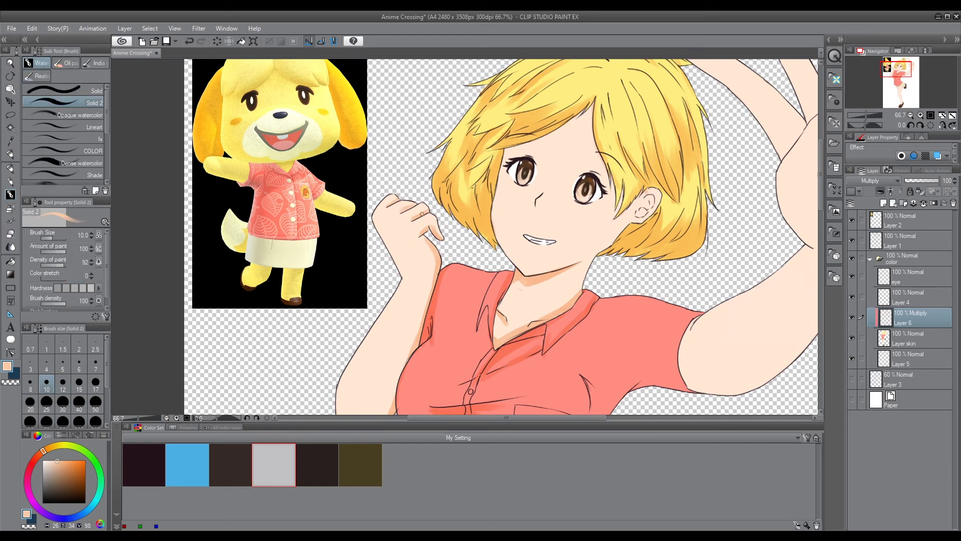
left_click_drag(399, 197, 329, 261)
left_click_drag(750, 240, 588, 263)
key("bracketright")
key("bracketright")
key("bracketright")
key("bracketright")
key("bracketright")
key("bracketright")
key("bracketright")
key("bracketright")
mouse_move(608, 213)
left_mouse_down()
mouse_move(632, 179)
mouse_move(616, 190)
mouse_move(588, 283)
mouse_move(631, 224)
mouse_move(633, 196)
mouse_move(644, 213)
mouse_move(616, 185)
mouse_move(629, 216)
left_mouse_up()
key("e")
key("b")
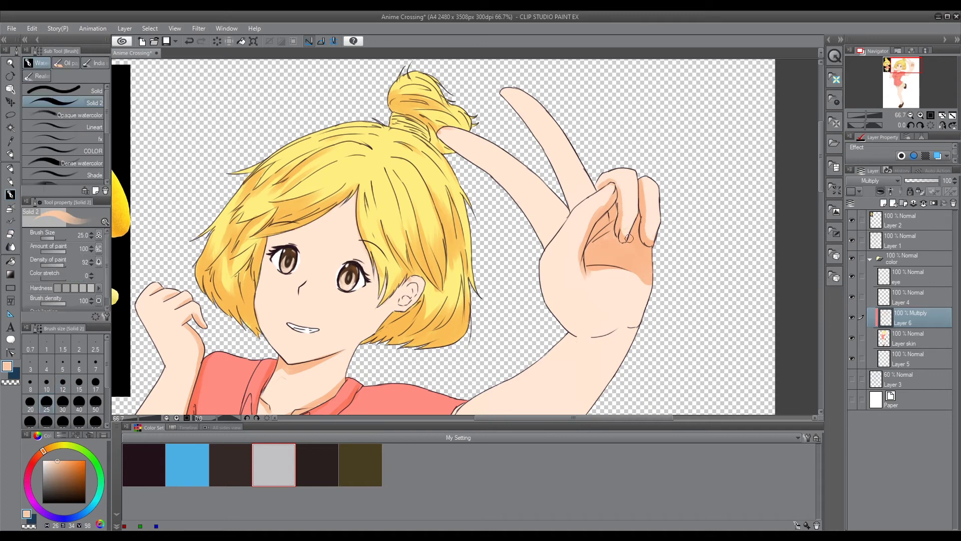
Shade along the edges of the two extended fingers with peach and trim the excess with the Hard eraser at size 6
left_click_drag(443, 131, 553, 240)
key("e")
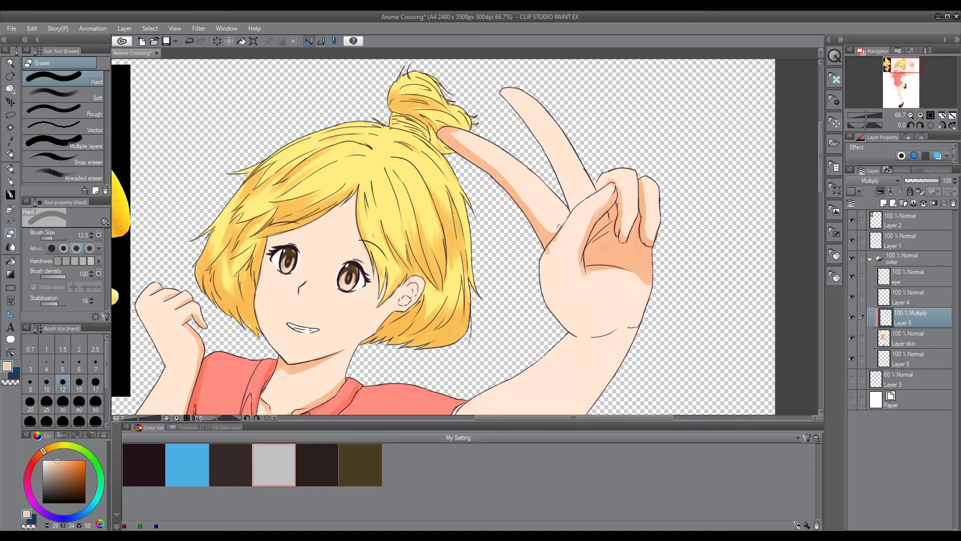
key("bracketleft")
key("bracketleft")
key("bracketleft")
key("bracketleft")
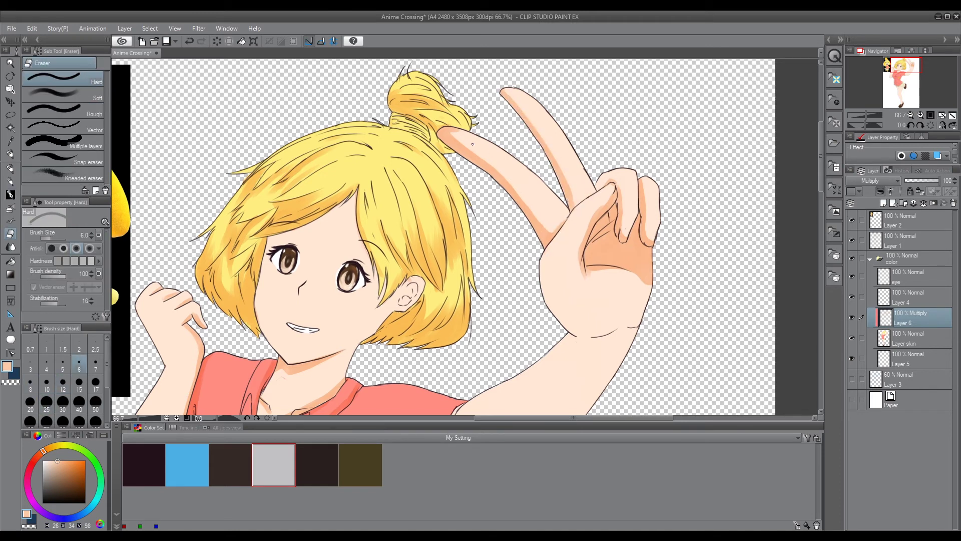
key("b")
Shade the raised arm's wrist crease and the upper arm beside the sleeve opening with peach at brush size 25
left_click_drag(623, 325, 630, 250)
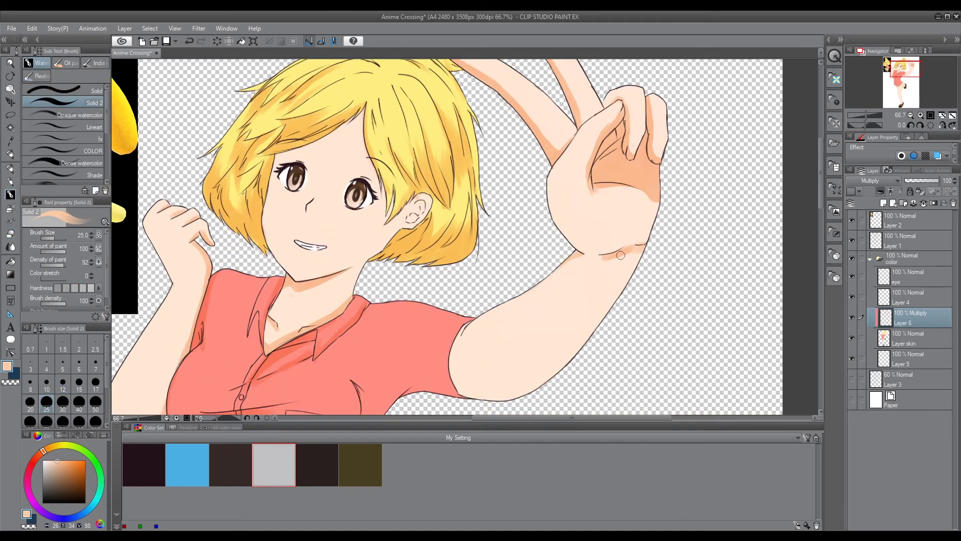
key("e")
key("b")
scroll(632, 244, "down", 1)
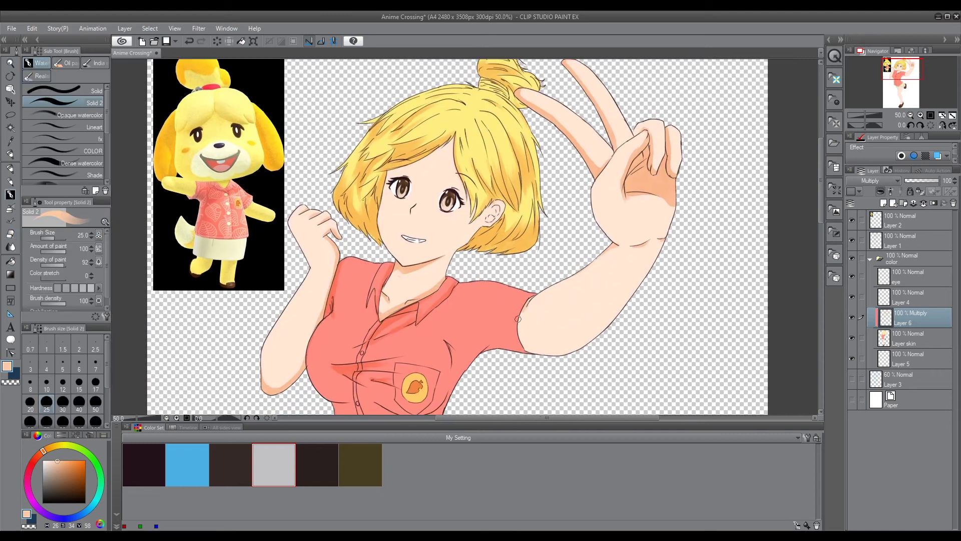
scroll(531, 313, "down", 2)
scroll(560, 333, "up", 2)
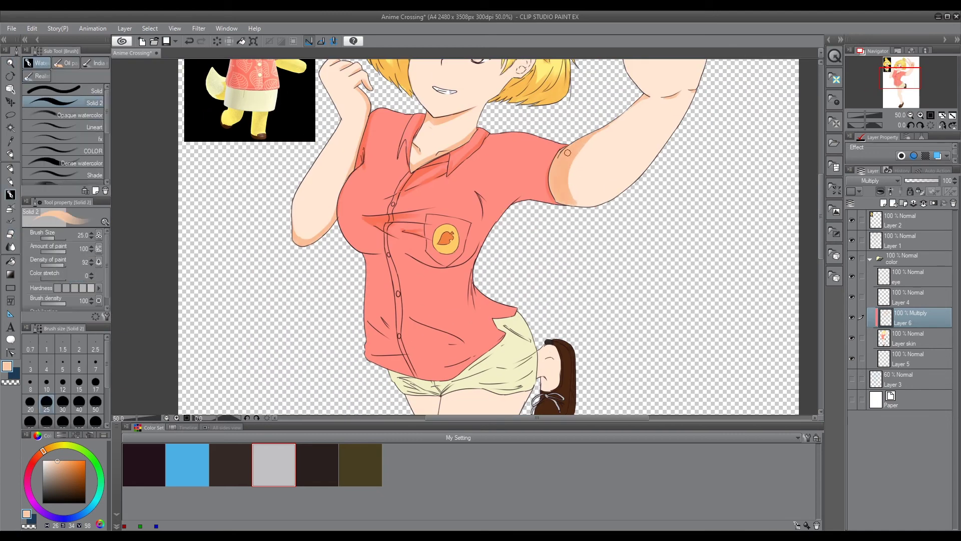
left_click_drag(563, 146, 548, 193)
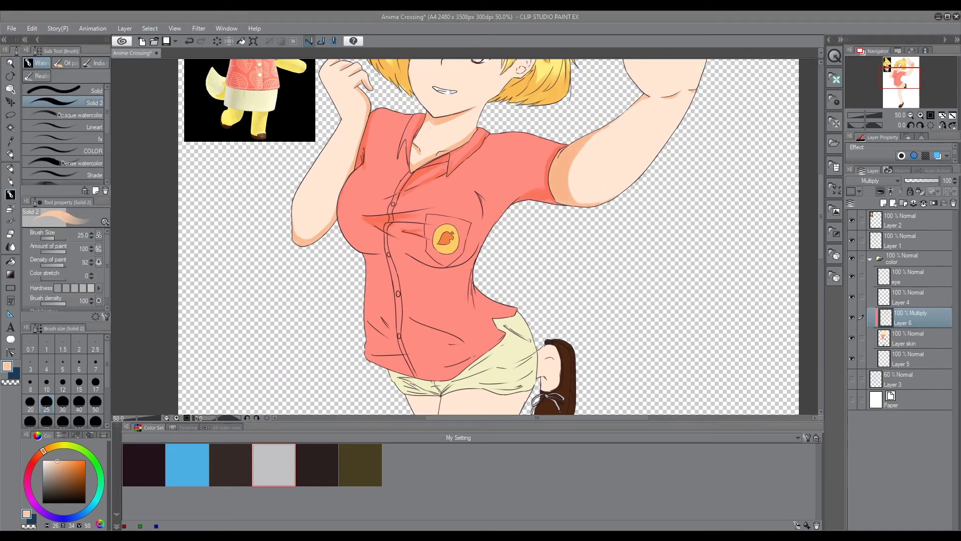
Add peach shading to the shirt's chest folds, outer side and lower hem
scroll(508, 245, "up", 2)
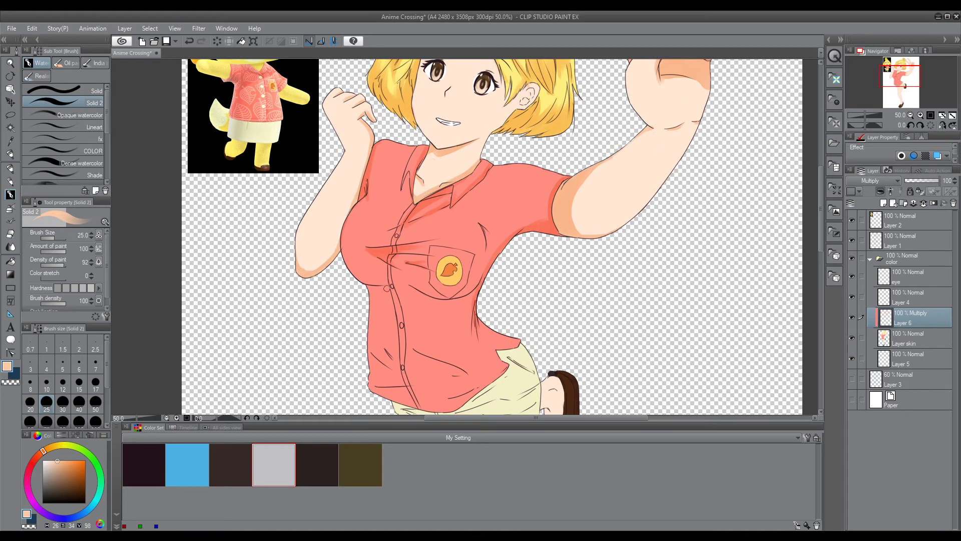
scroll(463, 337, "down", 2)
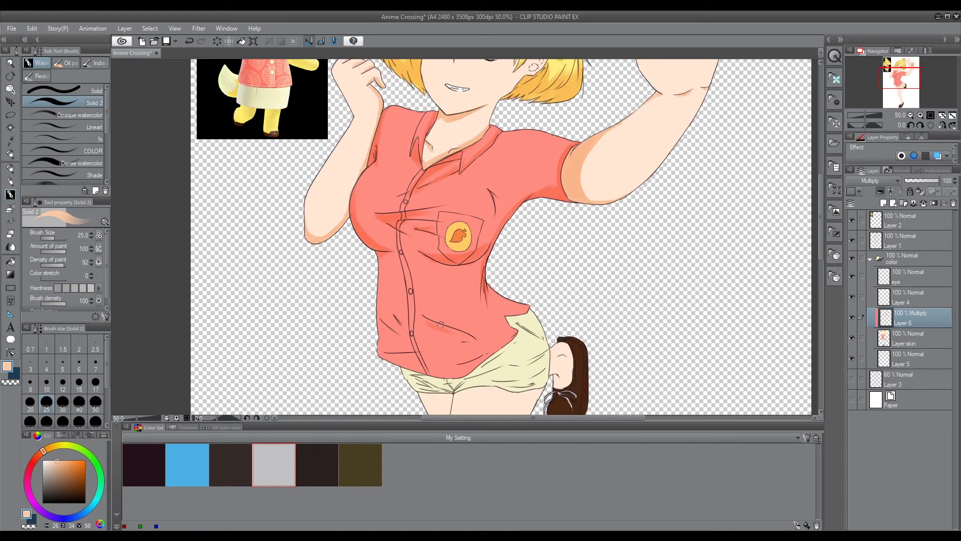
mouse_move(399, 350)
left_mouse_down()
mouse_move(378, 293)
mouse_move(388, 333)
mouse_move(491, 360)
left_mouse_up()
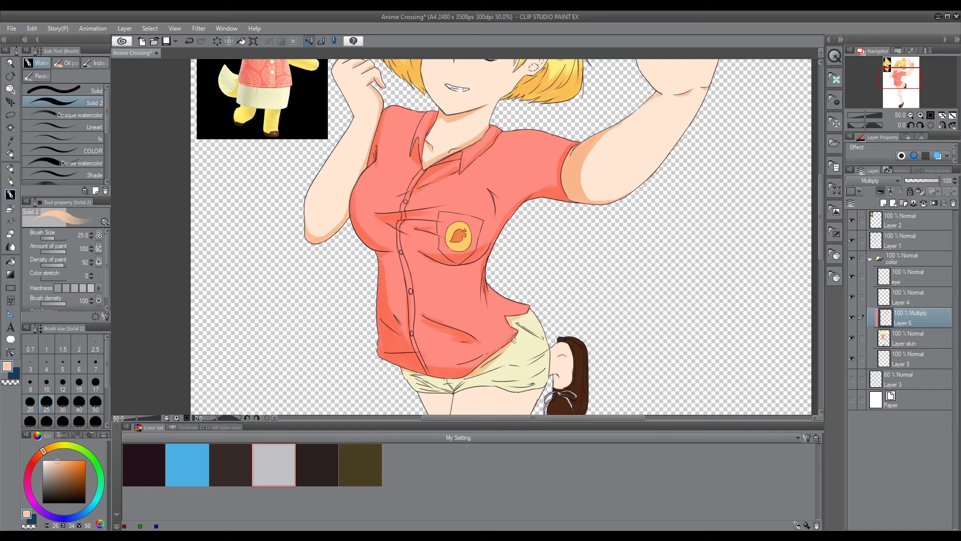
Shade the shorts beneath the shirt hem and the rear thigh with peach
scroll(479, 365, "down", 1)
scroll(427, 357, "down", 6)
left_click_drag(456, 306, 466, 259)
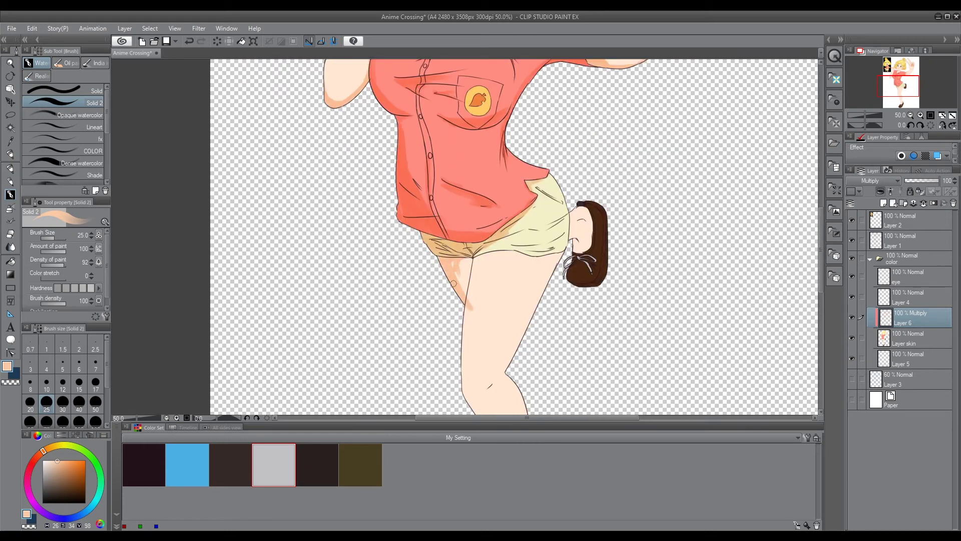
Set the brush size to 50 and shade the outer edge of the standing leg and the raised foot's ankle
left_click(96, 401)
scroll(450, 325, "down", 8)
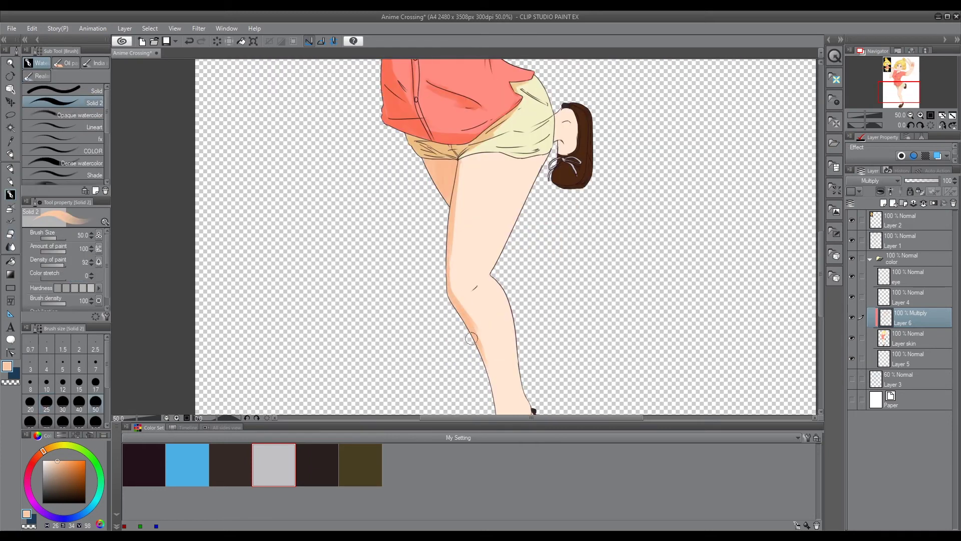
scroll(445, 406, "down", 1)
scroll(459, 365, "down", 3)
scroll(553, 187, "up", 9)
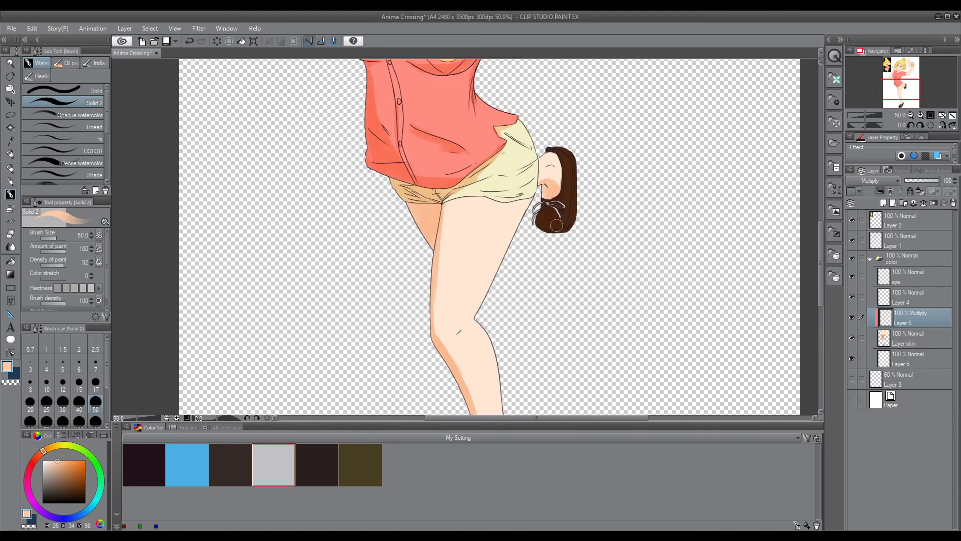
Reduce the brush size to 12 and save the drawing
key("bracketleft")
key("bracketleft")
key("bracketleft")
key("bracketleft")
key("bracketleft")
key("bracketleft")
key("bracketleft")
key("ctrl+s")
Colour the hair tie red and touch up the yellow hair base on Layer skin
left_click_drag(573, 164, 609, 271)
left_click(913, 358)
left_click(905, 338)
key("ctrl+alt+0")
key("i")
key("b")
mouse_move(650, 148)
left_mouse_down()
mouse_move(701, 165)
mouse_move(660, 153)
left_mouse_up()
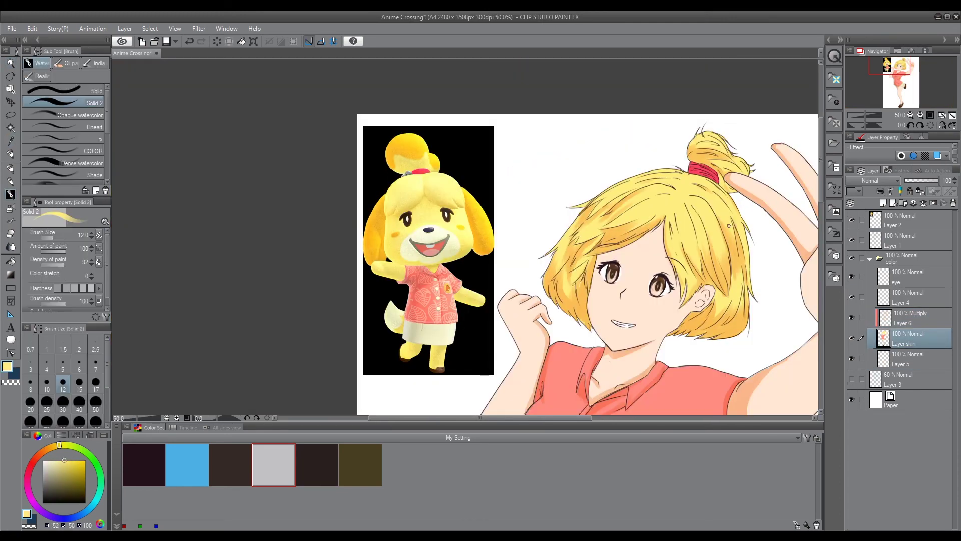
Add a clipped Multiply layer above Layer skin and apply salmon shading to the skin with the Soft airbrush at size 200
key("ctrl+alt+0")
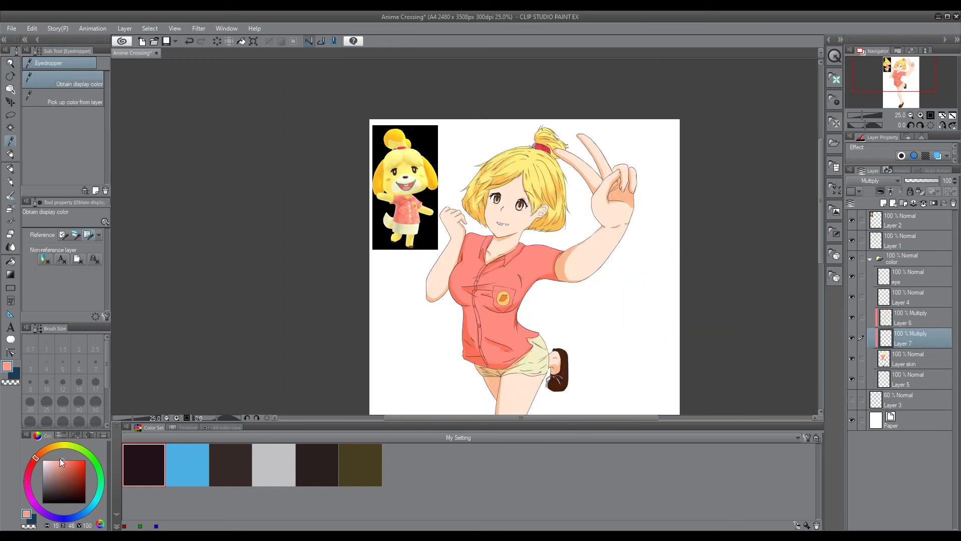
key("b")
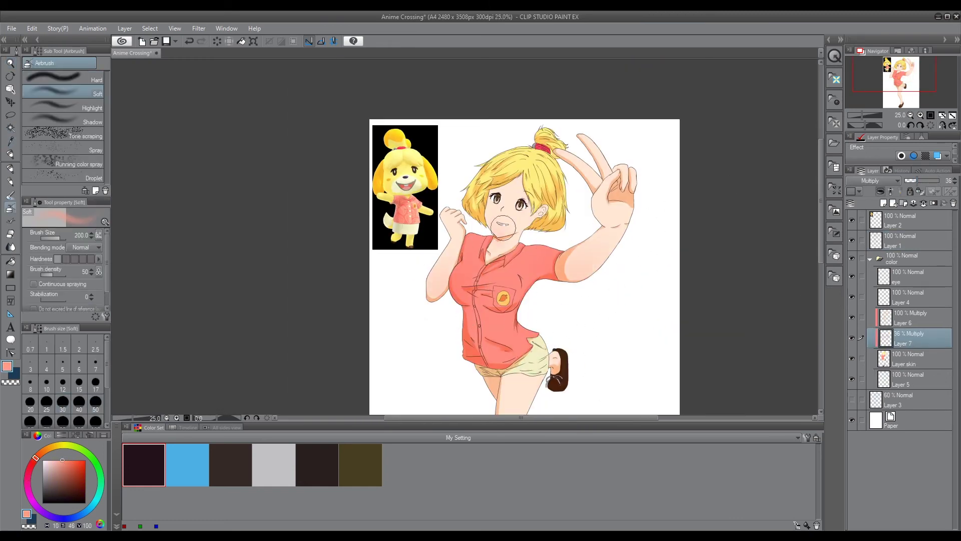
scroll(493, 210, "up", 2)
key("b")
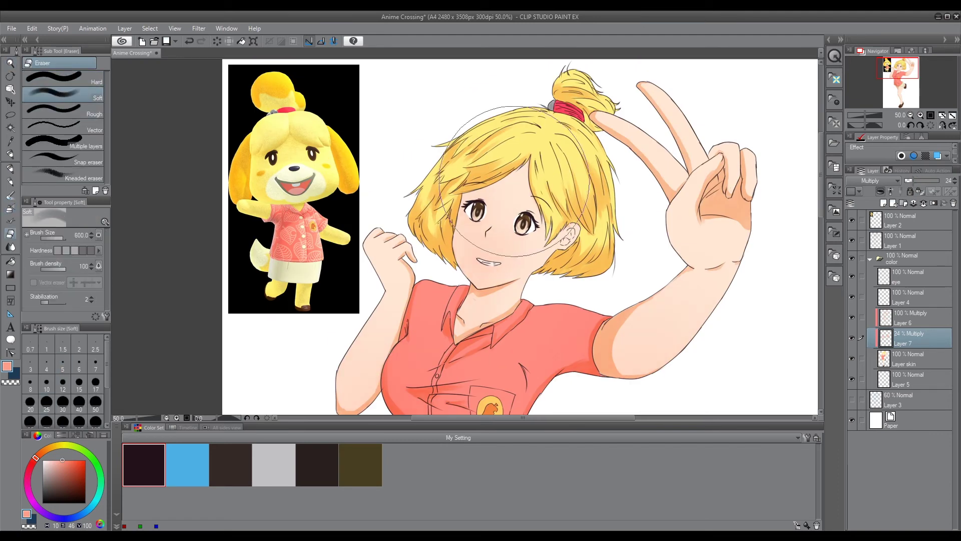
Set Layer 7's opacity to 24% and airbrush soft shading over the shirt, shorts and legs
key("b")
scroll(545, 281, "down", 5)
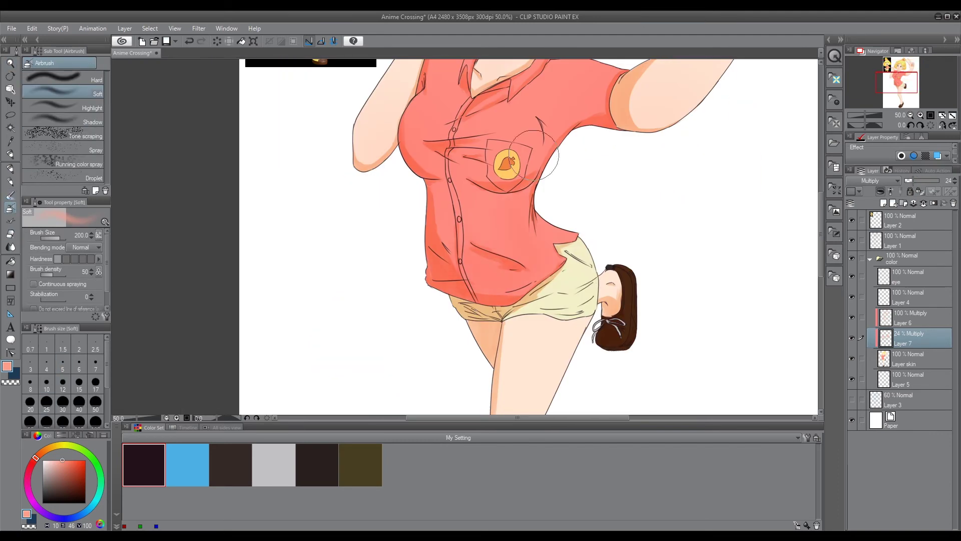
scroll(545, 282, "down", 4)
scroll(500, 371, "up", 4)
scroll(613, 380, "up", 2)
Soften the shading with a lighter peach on Layer 6 at brush size 30 and blend the shadow along the leg
key("alt+bracketright")
key("b")
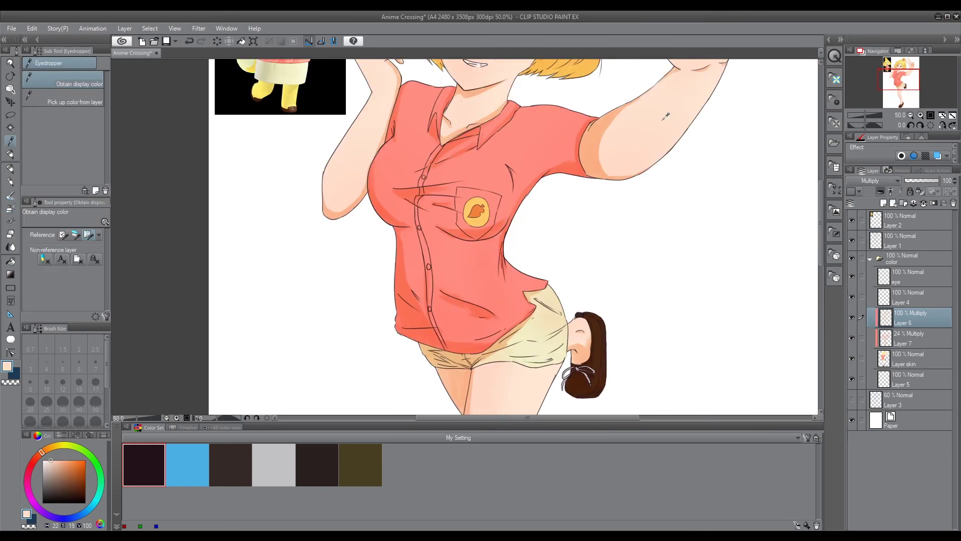
left_click_drag(136, 226, 142, 173)
key("bracketright")
key("bracketright")
key("bracketright")
key("bracketright")
key("bracketright")
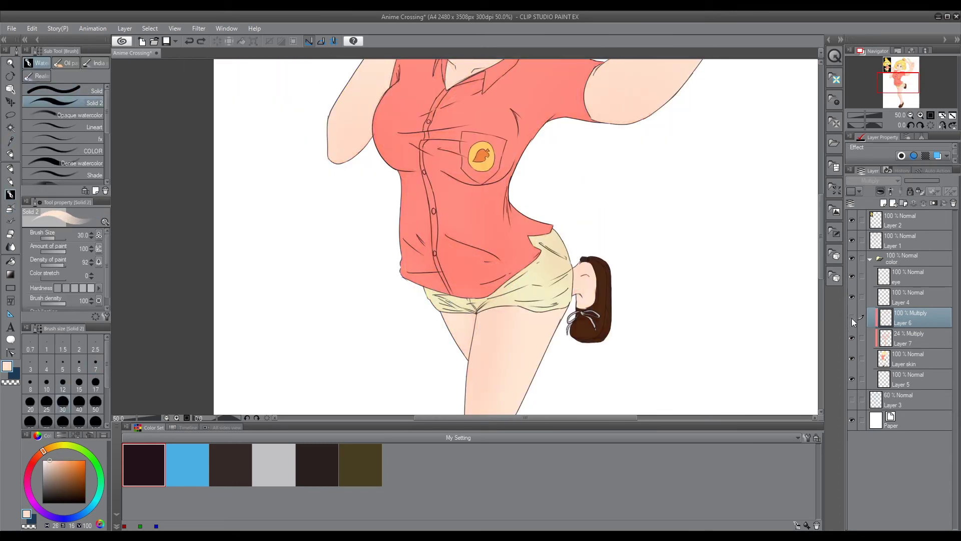
key("j")
left_click_drag(462, 335, 457, 414)
scroll(520, 235, "down", 2)
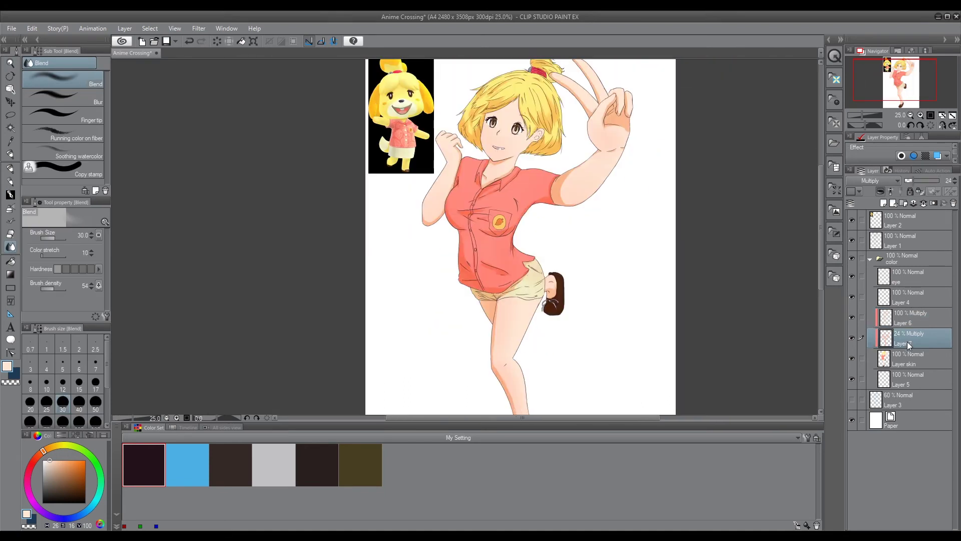
Add a clipped layer above Layer 6 and set its blending mode to Add
left_click(883, 203)
scroll(871, 181, "down", 7)
scroll(493, 55, "up", 2)
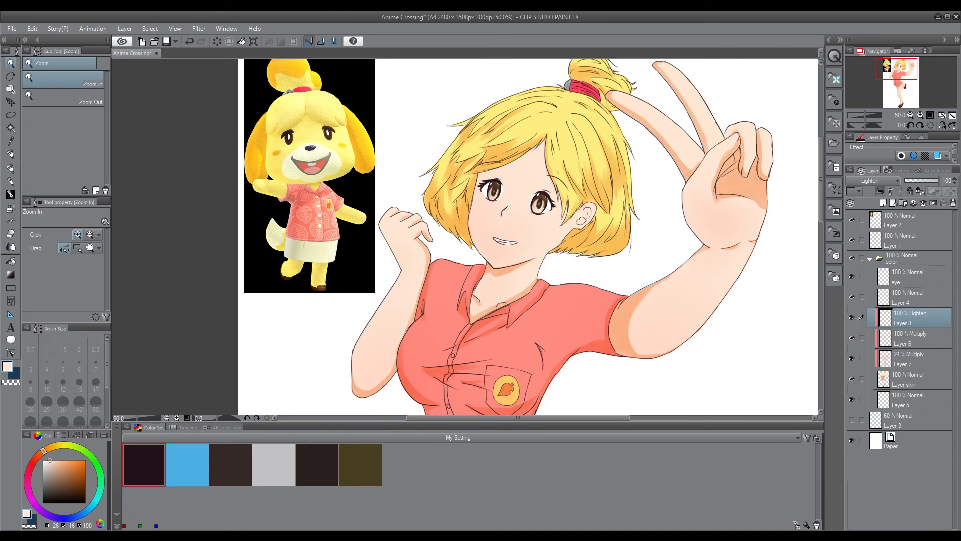
key("b")
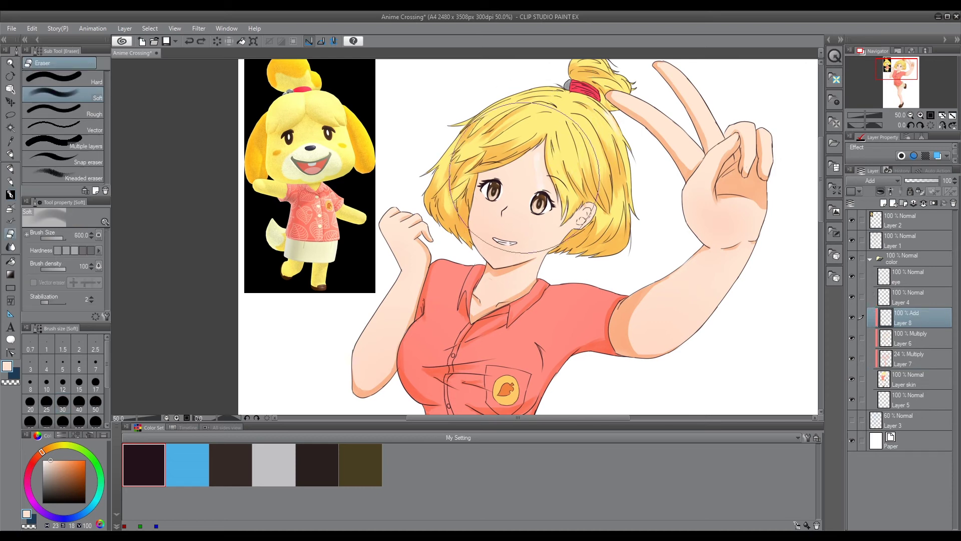
Paint white highlights on the hair with the Solid 2 brush at size 12
key("bracketleft")
key("bracketleft")
key("bracketleft")
key("bracketleft")
key("bracketleft")
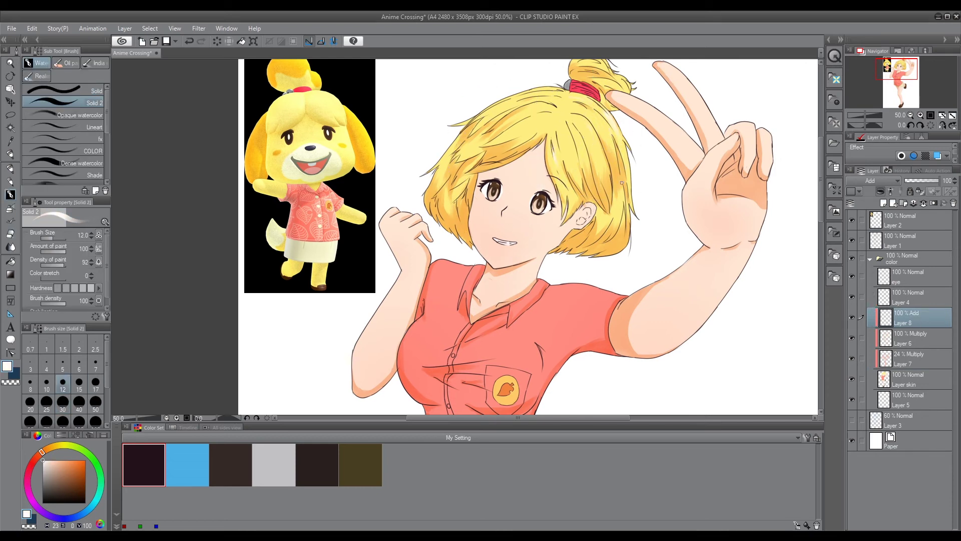
Pick a pale peach and add small highlights to the skin and shirt on the Add layer
left_click(559, 261, "alt")
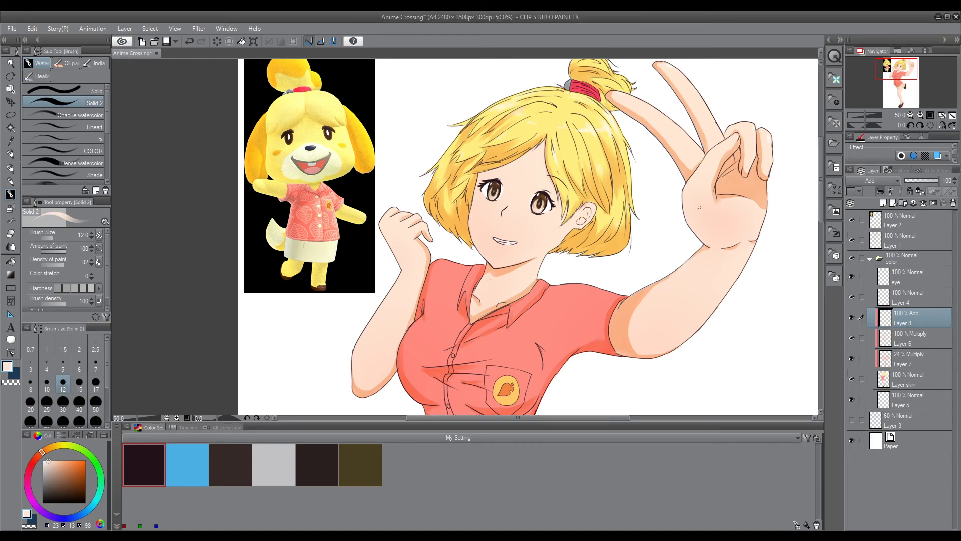
left_click_drag(374, 378, 420, 342)
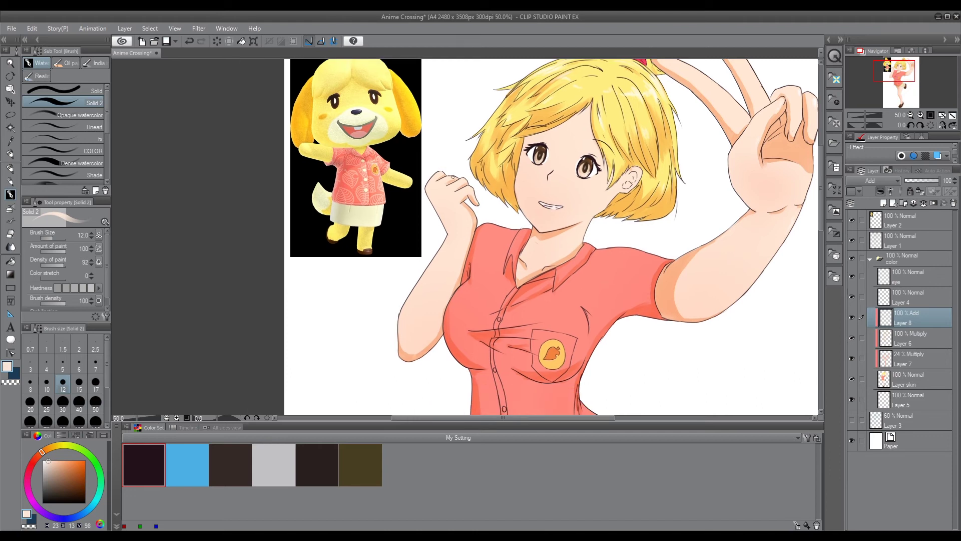
left_click_drag(571, 340, 500, 219)
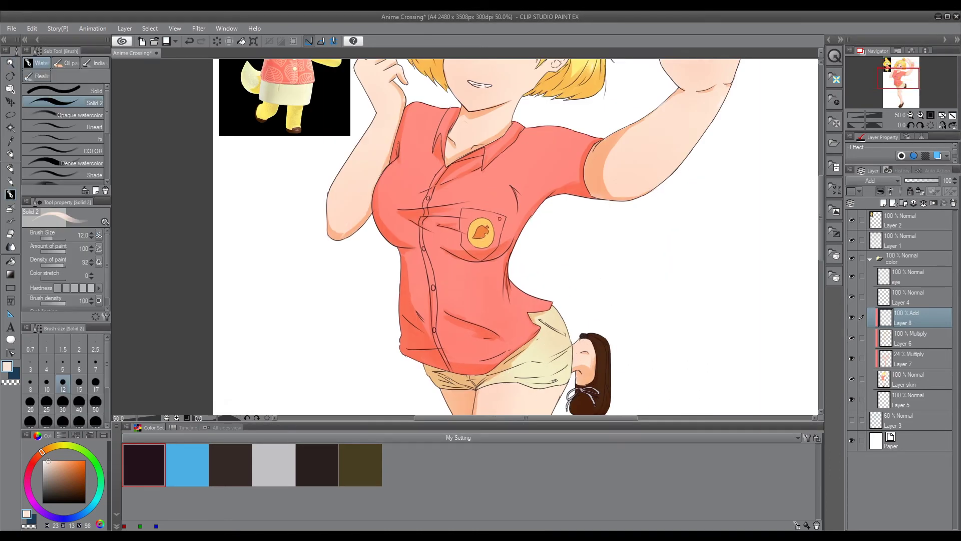
Refine the shoes' line art on Layer 1 with the Lineart brush at size 5 and save the drawing
scroll(499, 219, "down", 10)
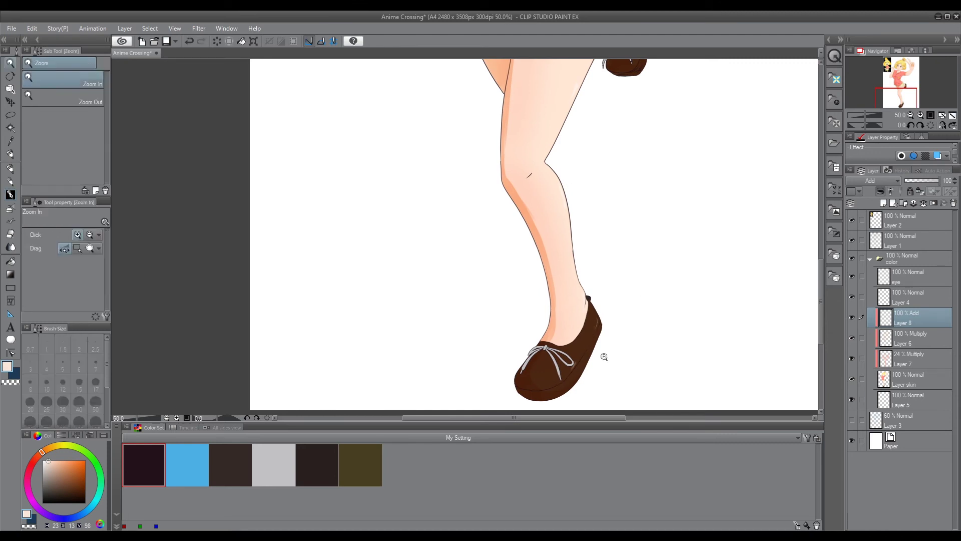
left_click(616, 332, "ctrl+alt")
left_click(616, 331, "ctrl")
scroll(570, 413, "up", 1)
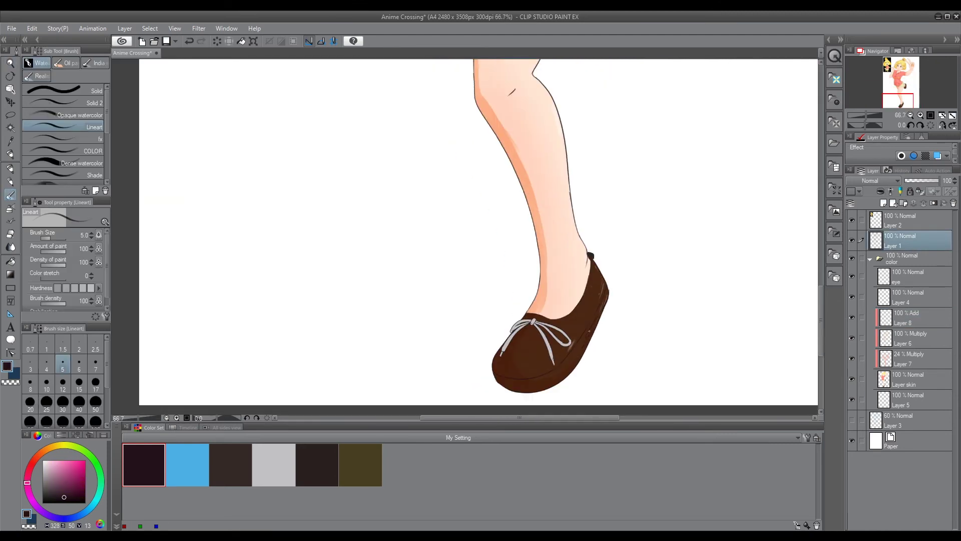
key("e")
scroll(568, 361, "down", 4)
scroll(624, 294, "up", 4)
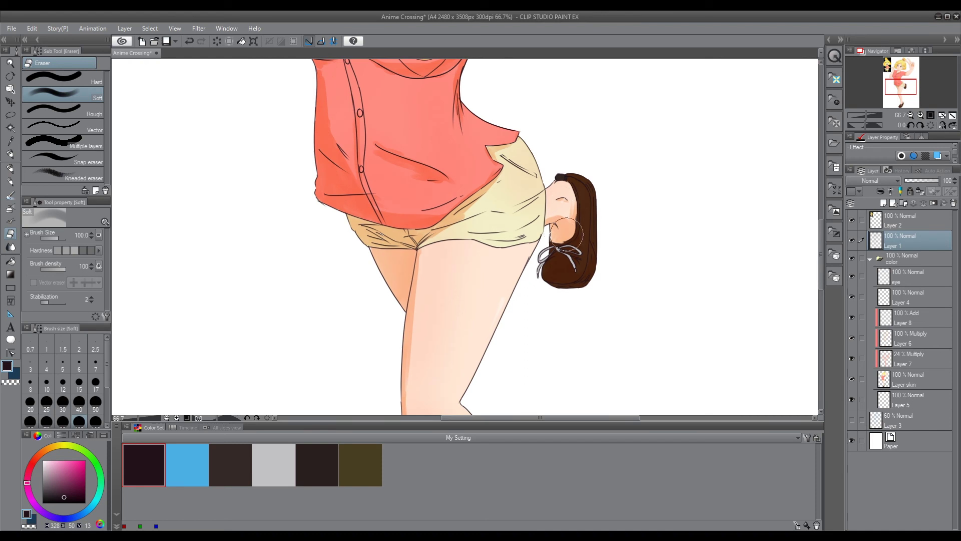
scroll(599, 281, "down", 3)
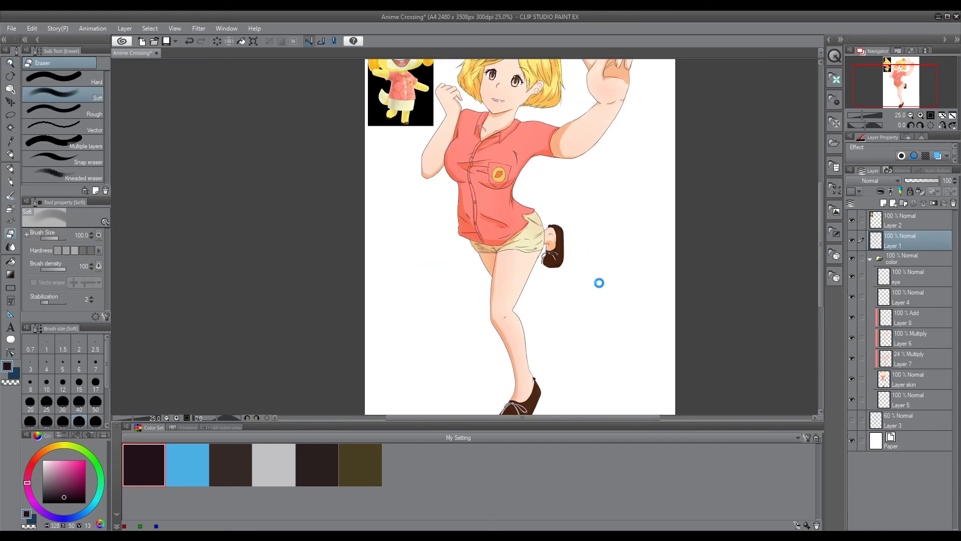
scroll(616, 315, "up", 3)
key("ctrl+s")
Draw white leaf outlines down the shirt half beside the raised fist, on Layer 8 with the Solid 2 brush at size 7
left_click(907, 318)
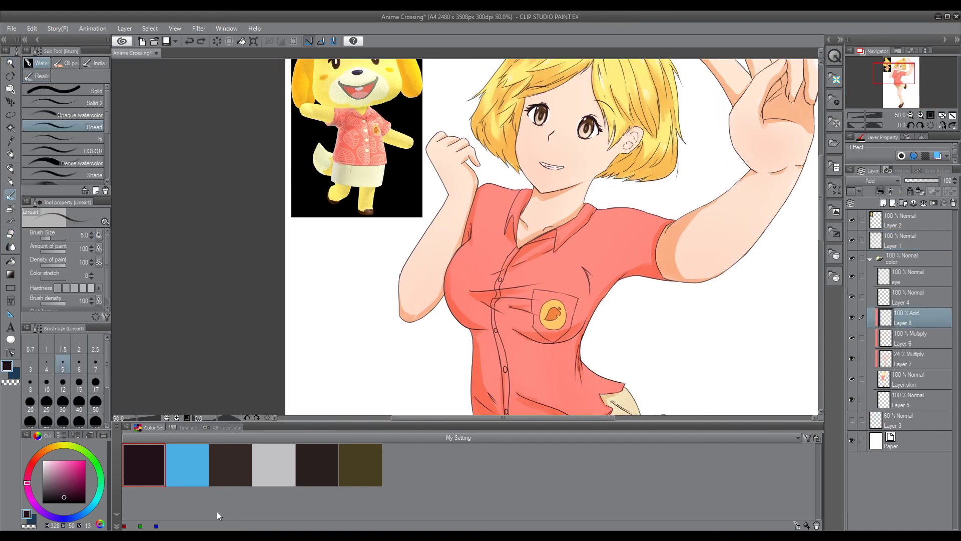
left_click(92, 103)
scroll(591, 297, "up", 1)
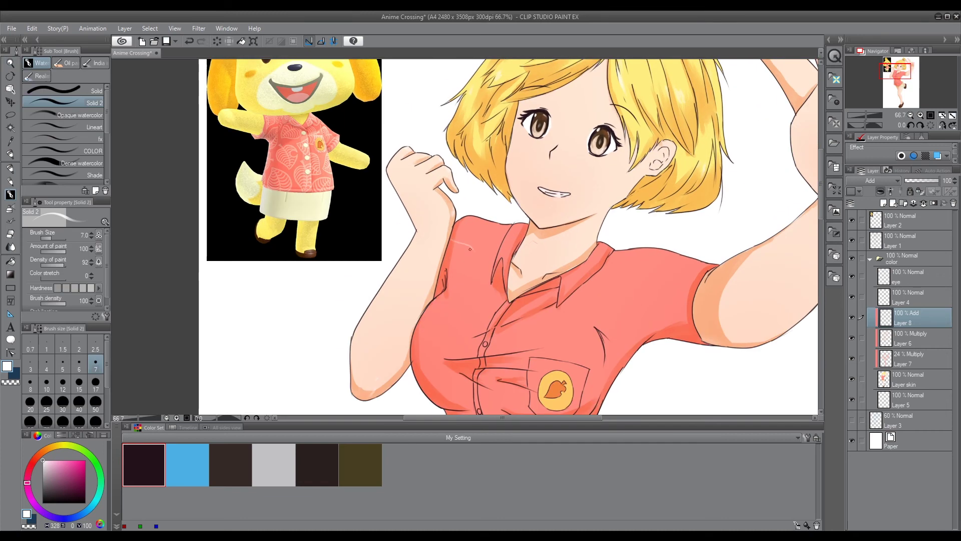
left_click_drag(470, 233, 485, 231)
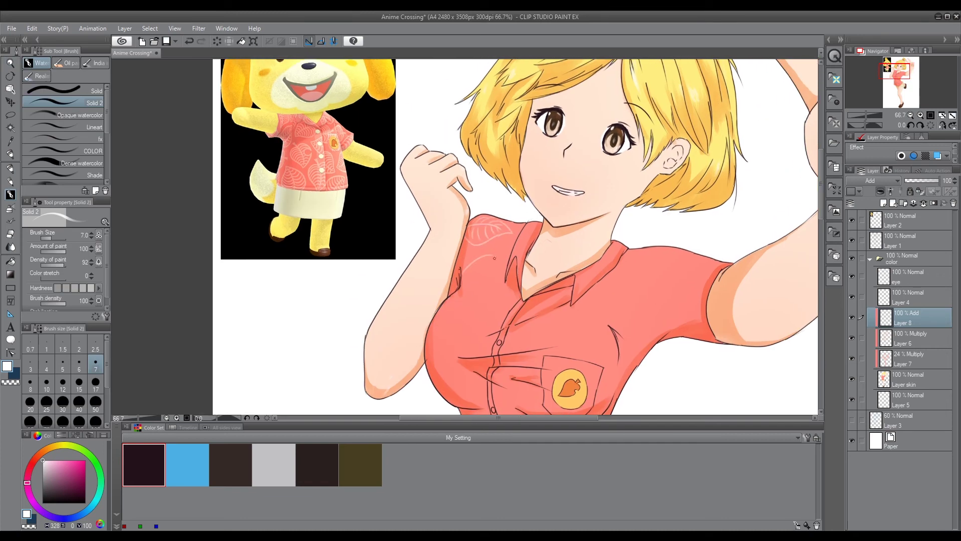
left_click_drag(461, 289, 466, 268)
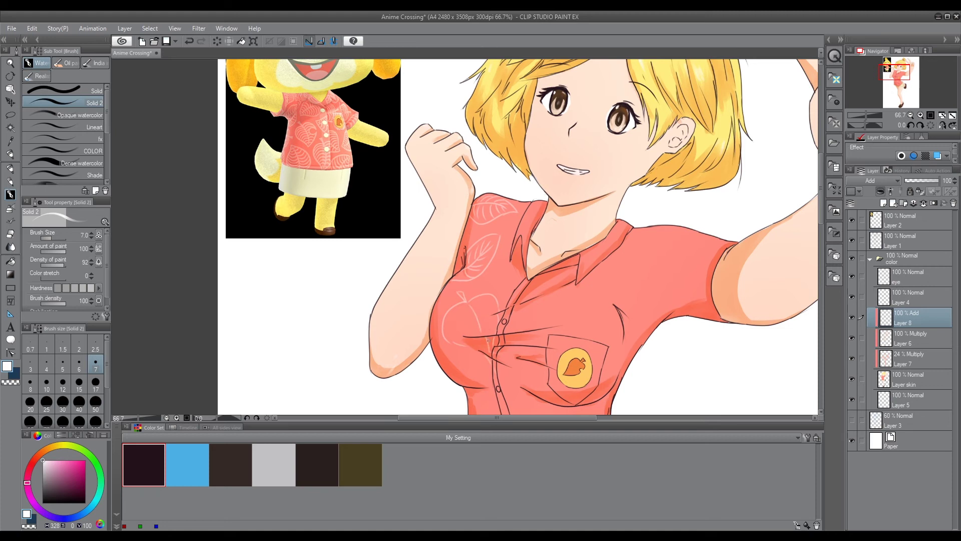
left_click_drag(470, 309, 487, 237)
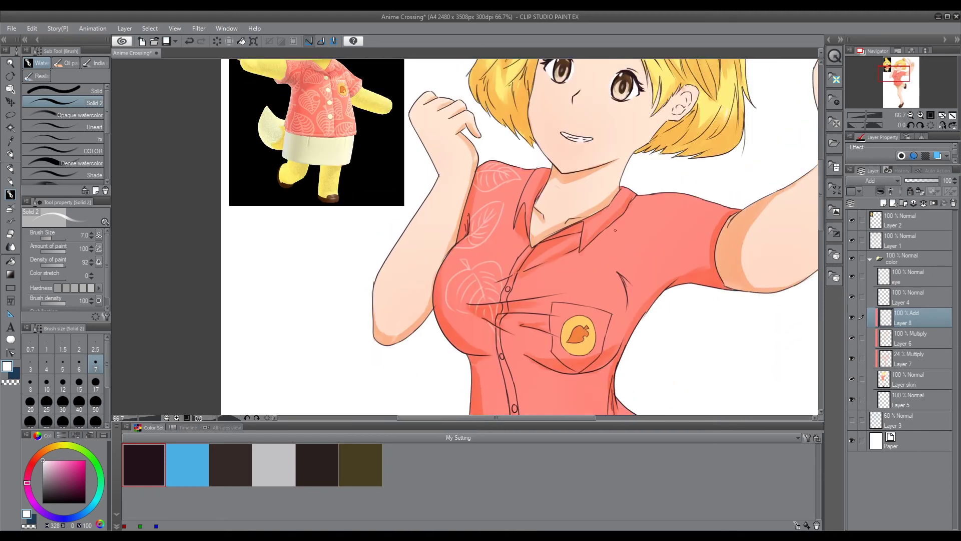
left_click_drag(521, 350, 533, 298)
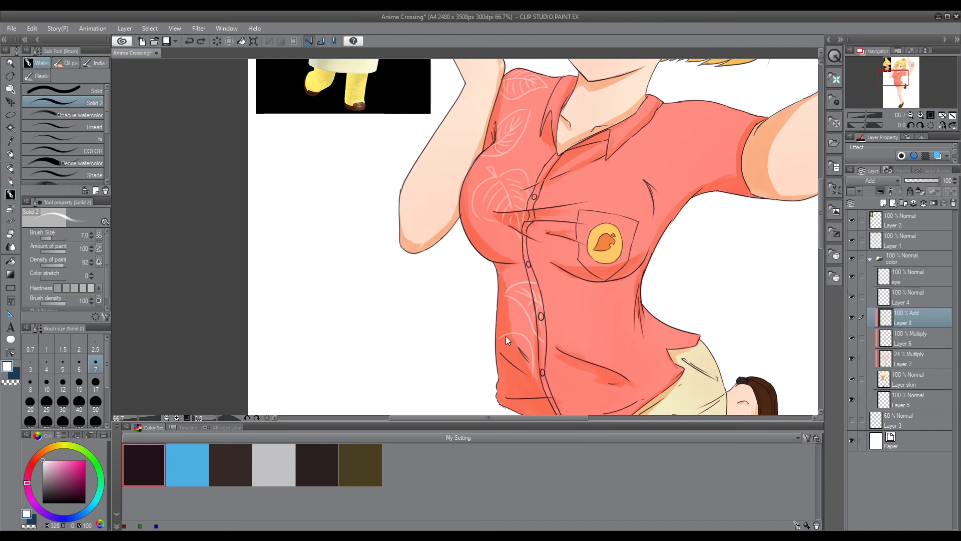
left_click_drag(511, 344, 487, 304)
left_click_drag(487, 271, 440, 411)
Draw matching white leaf outlines across the shirt's pocket half, from the shoulder to the hem, and save the drawing
left_click_drag(583, 275, 603, 255)
left_click_drag(606, 293, 634, 228)
left_click_drag(620, 272, 608, 250)
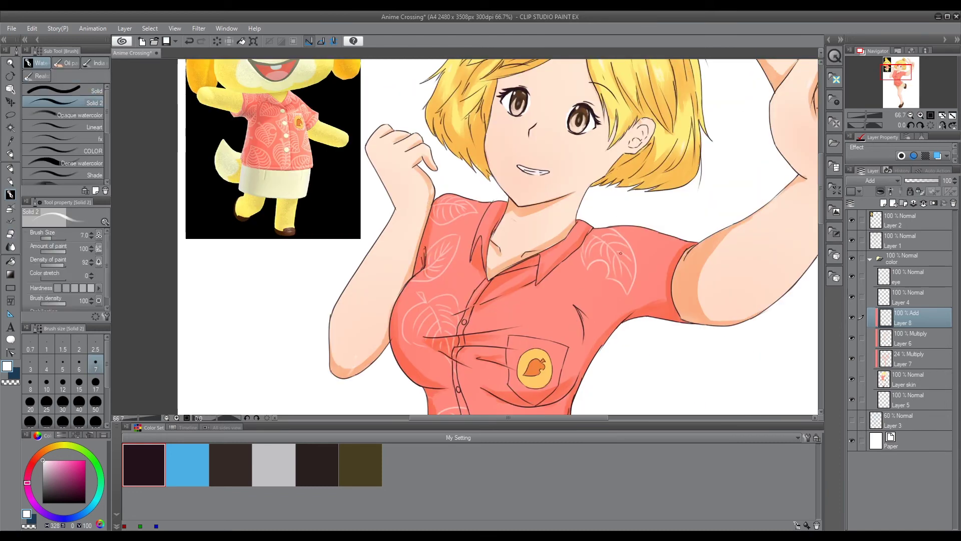
left_click_drag(526, 320, 561, 296)
mouse_move(551, 261)
left_mouse_down()
mouse_move(550, 291)
mouse_move(552, 266)
left_mouse_up()
left_click_drag(614, 307, 623, 182)
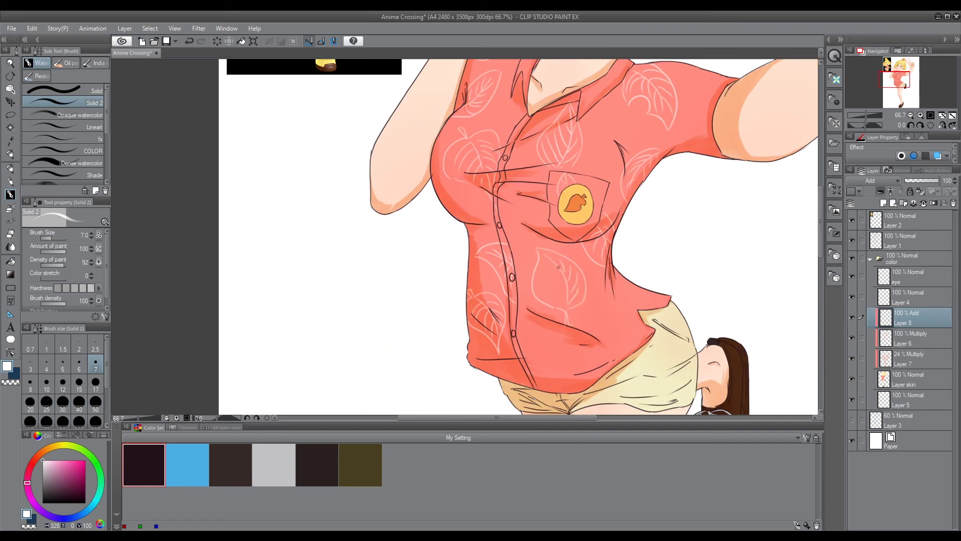
left_click_drag(559, 361, 554, 356)
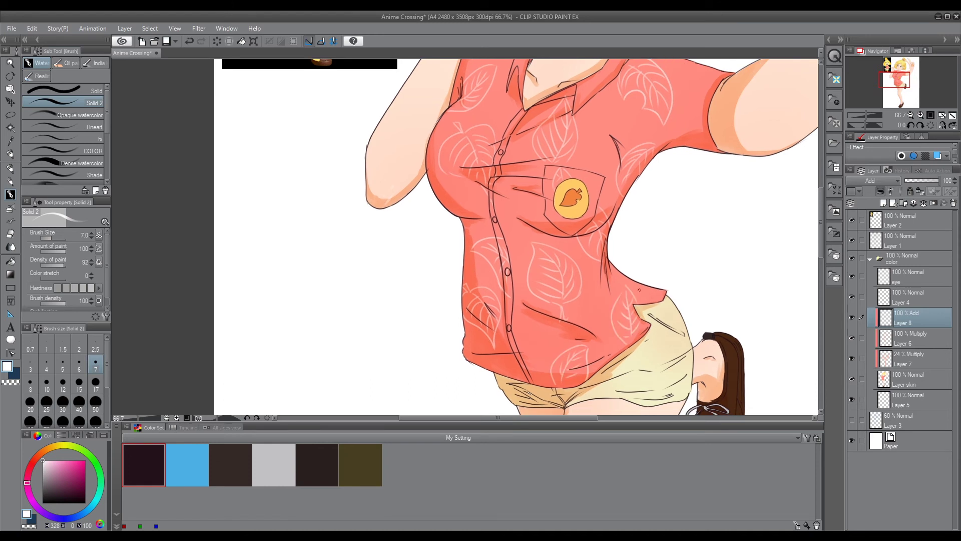
scroll(639, 289, "down", 5)
scroll(526, 215, "up", 5)
mouse_move(526, 215)
left_mouse_down()
mouse_move(580, 295)
mouse_move(565, 359)
left_mouse_up()
scroll(632, 235, "down", 4)
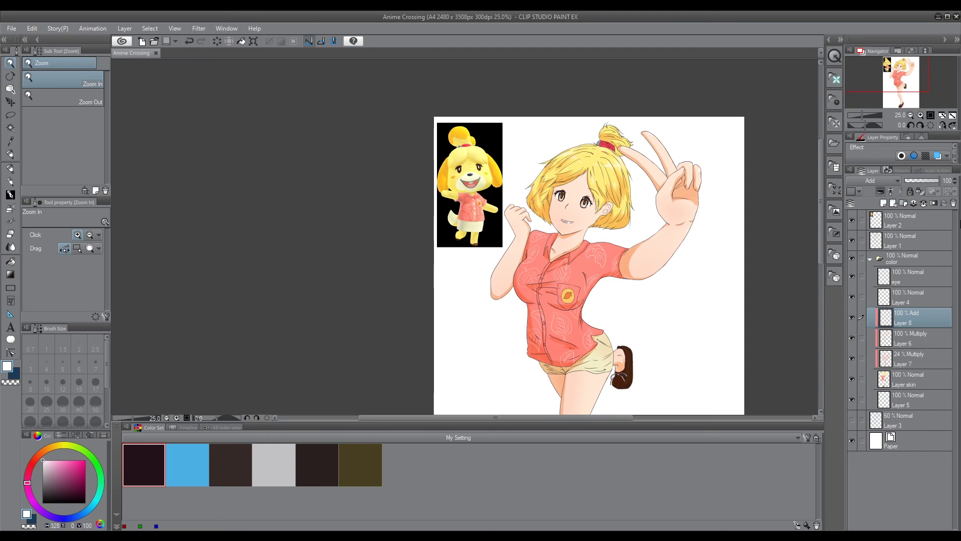
scroll(616, 296, "up", 1)
key("ctrl+s")
Paint sloping yellow sandy ground behind the girl on Layer 5 with the Solid 2 brush and blend it with the COLOR brush
scroll(619, 296, "down", 3)
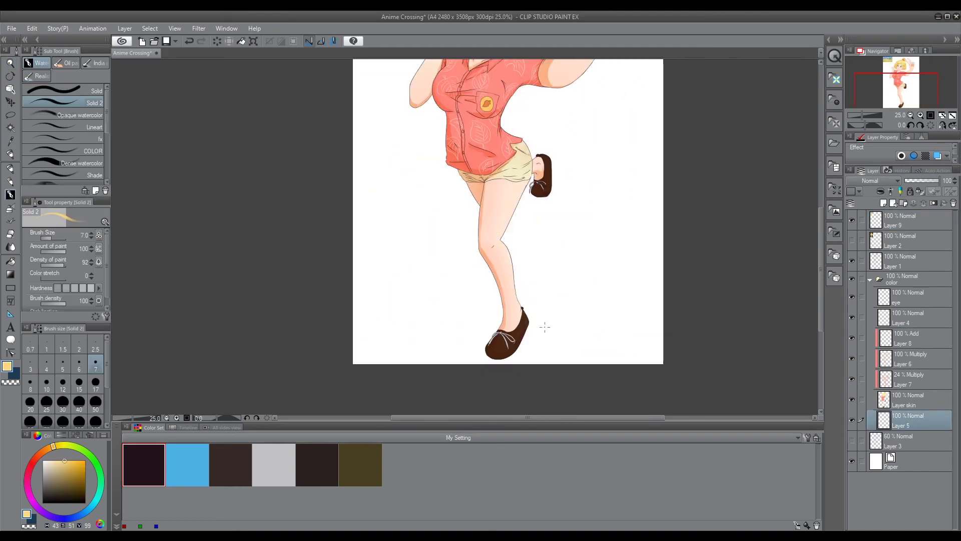
left_click_drag(523, 342, 581, 320)
scroll(491, 288, "down", 1)
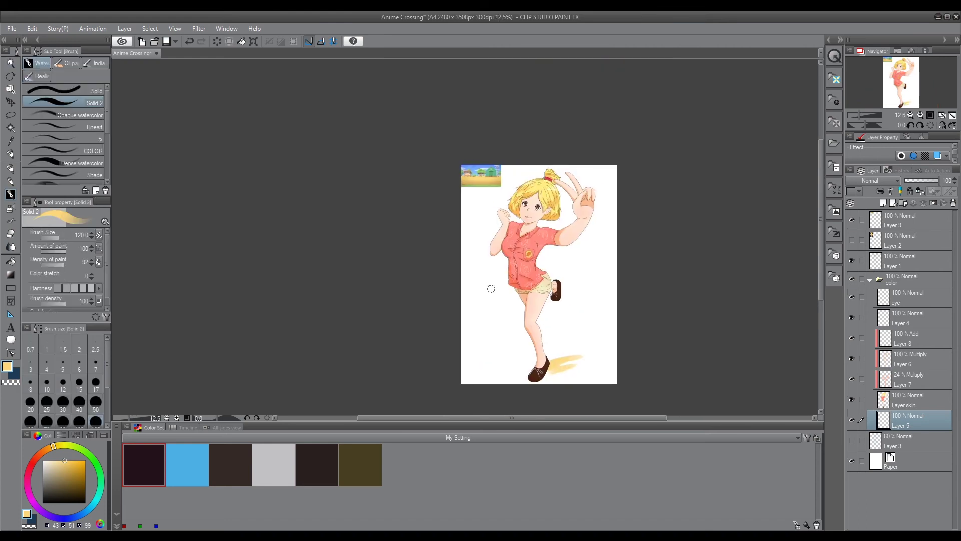
mouse_move(593, 251)
left_mouse_down()
mouse_move(495, 311)
mouse_move(532, 358)
mouse_move(517, 377)
mouse_move(637, 375)
mouse_move(438, 389)
mouse_move(442, 352)
mouse_move(495, 263)
mouse_move(514, 260)
mouse_move(536, 309)
mouse_move(616, 332)
left_mouse_up()
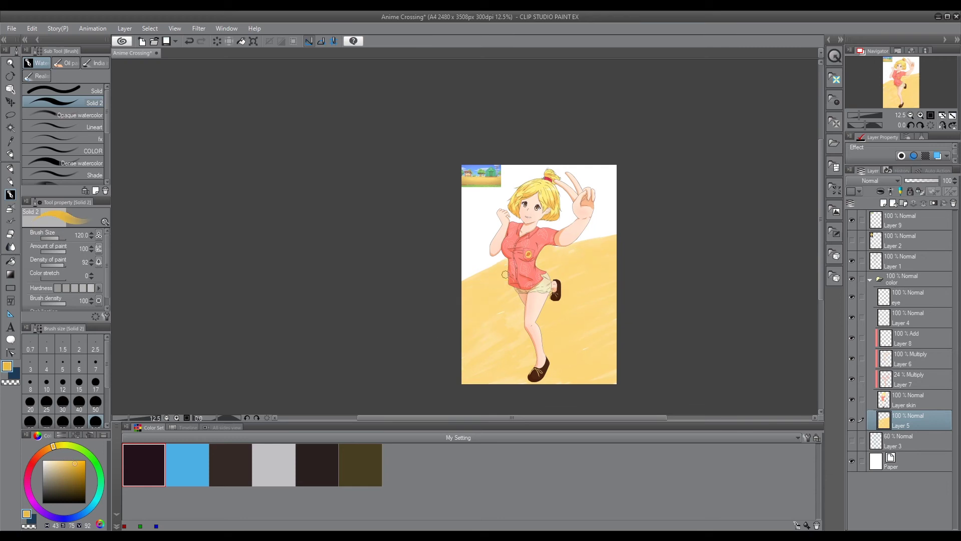
left_click_drag(493, 365, 611, 309)
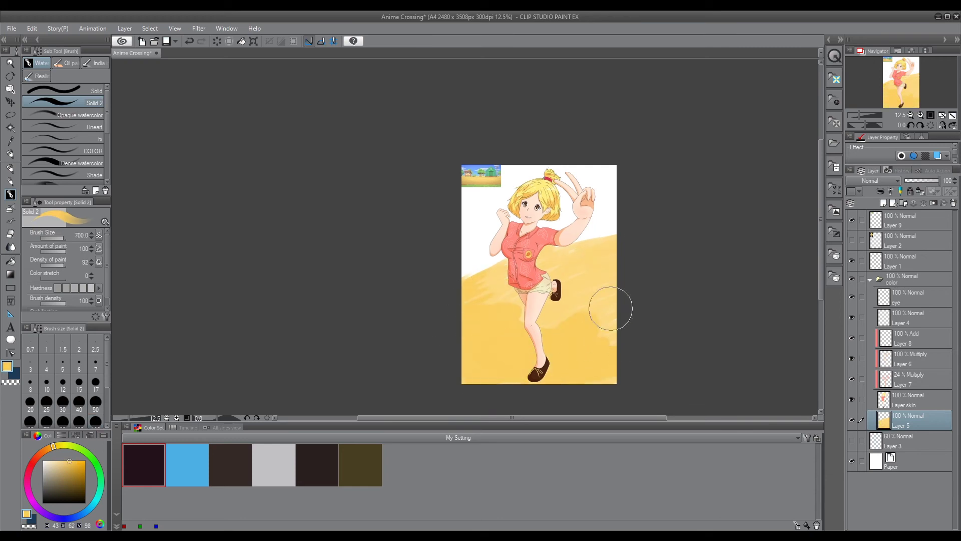
key("b")
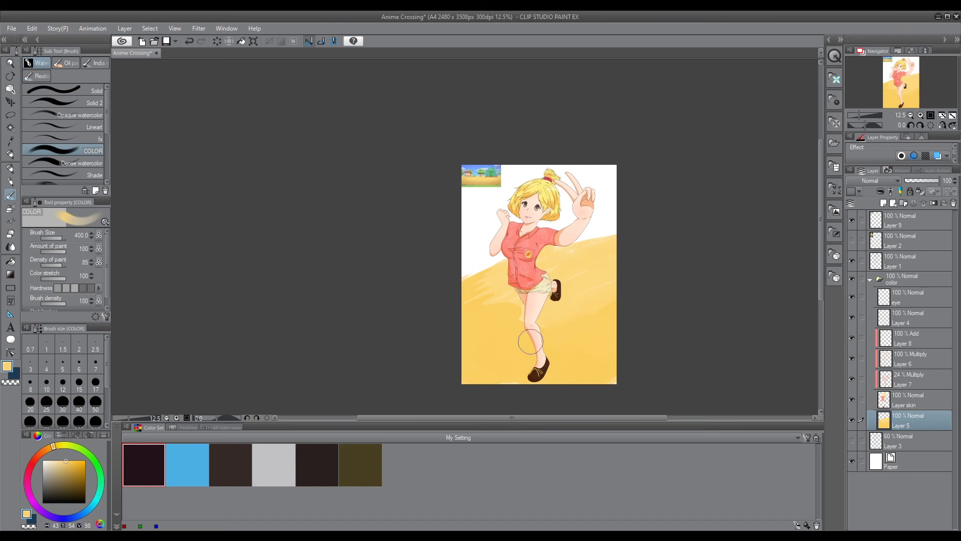
key("b")
Add subtle darker diagonal streaks to the sand with the Opaque watercolor brush at size 30 and save the drawing
scroll(606, 320, "up", 2)
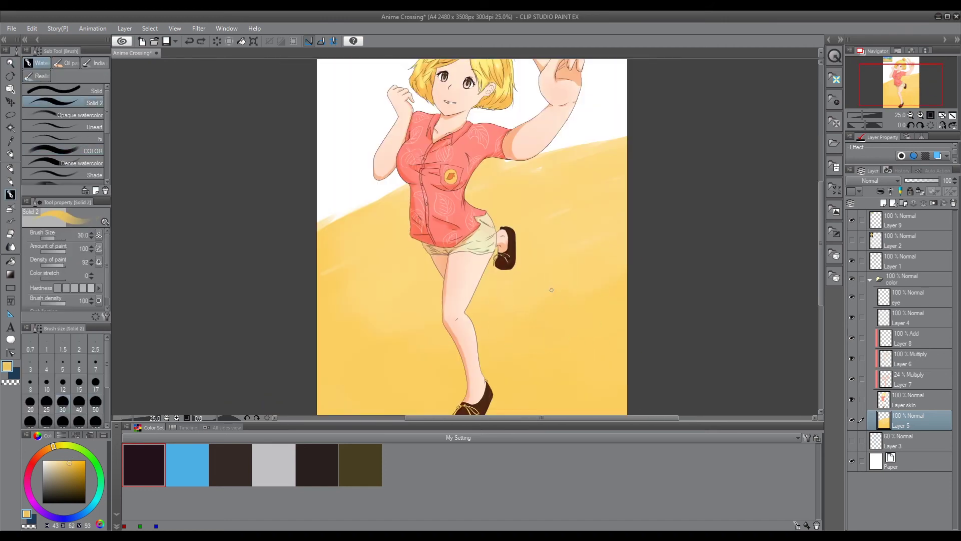
key("b")
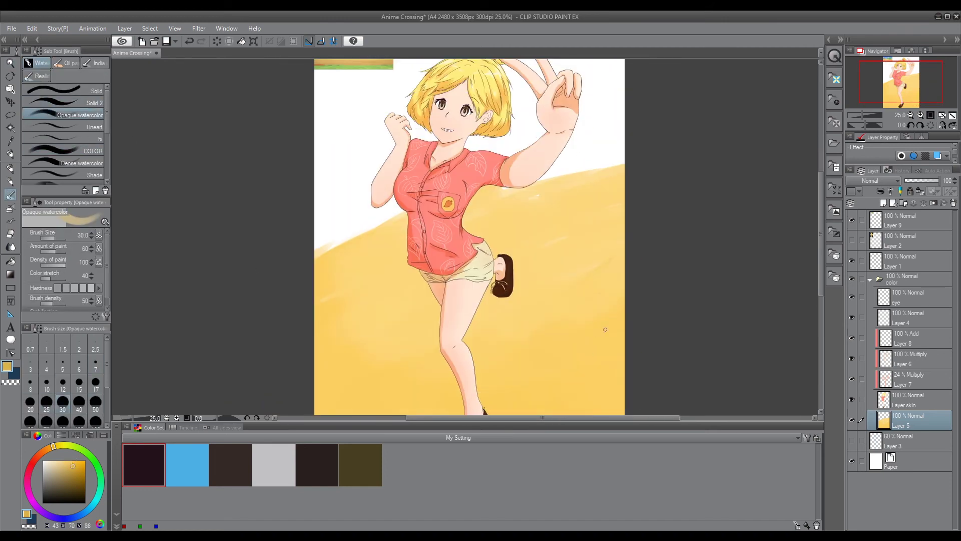
left_click_drag(605, 330, 631, 279)
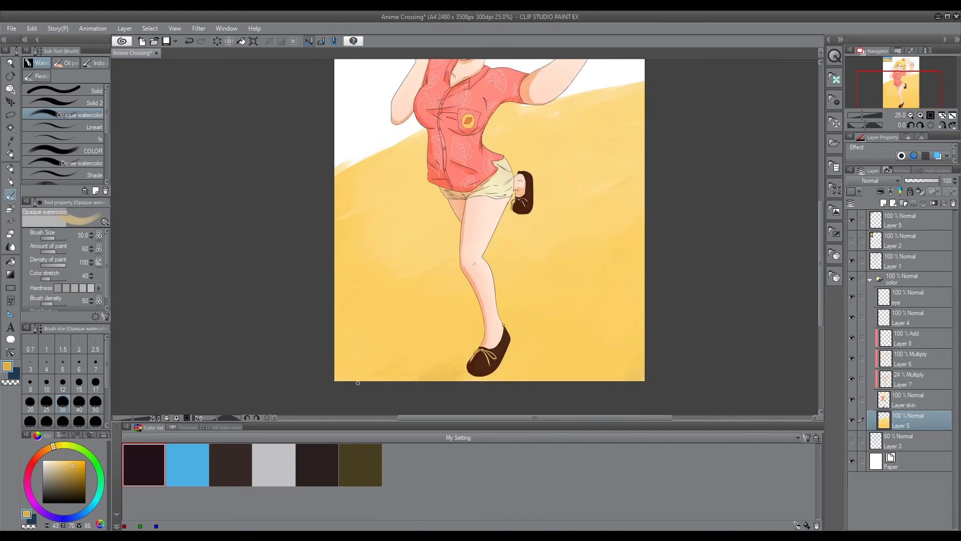
scroll(579, 271, "up", 3)
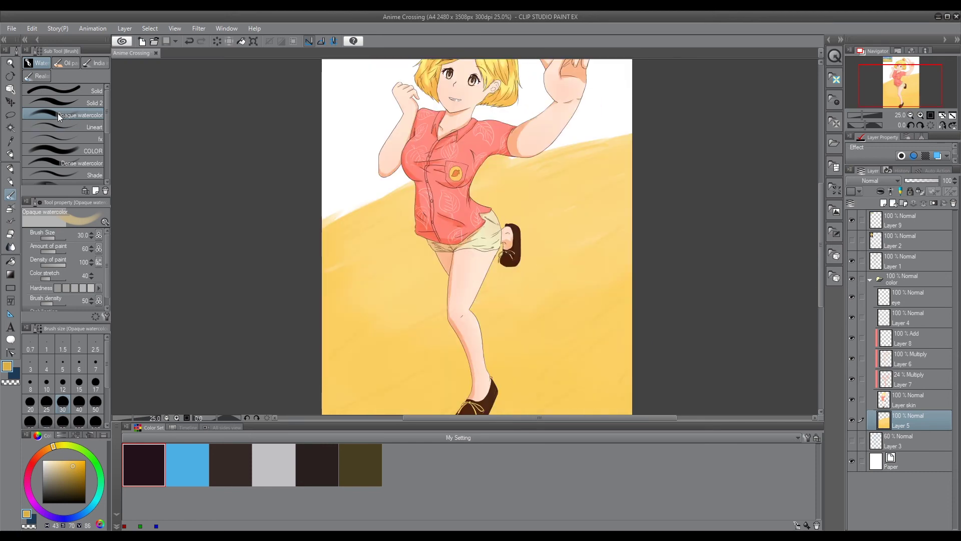
Duplicate the Solid 2 brush as Solid 3, and switch to a vegetation Decoration brush with a light green colour
left_click(59, 102)
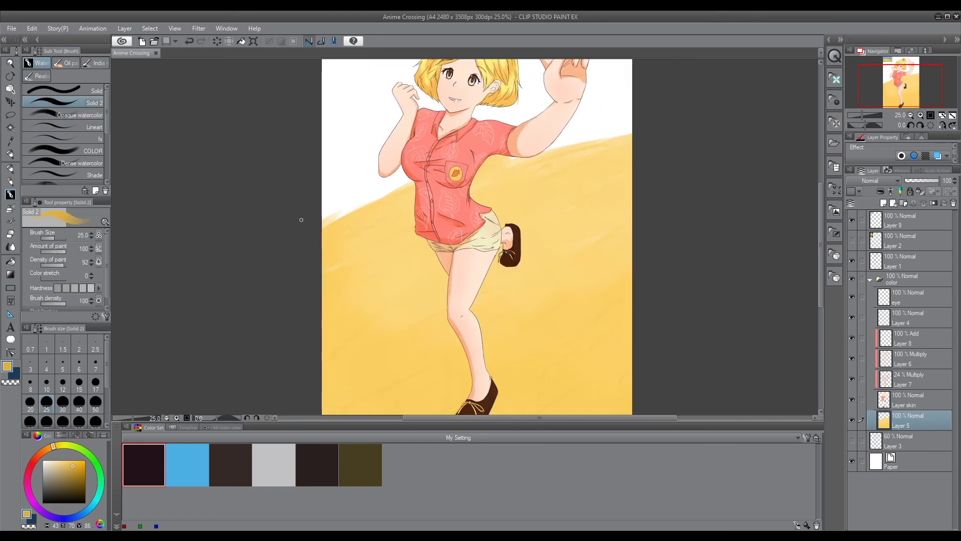
left_click(85, 191)
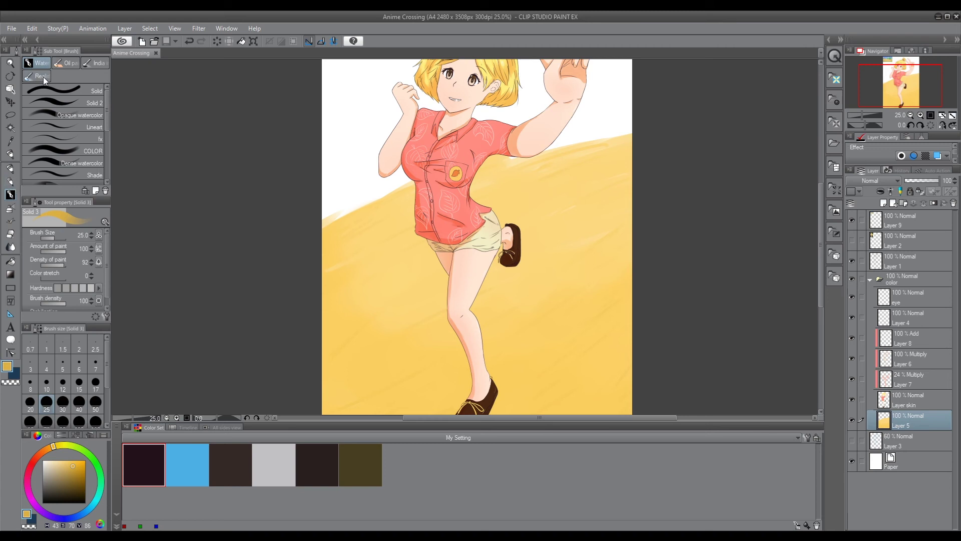
left_click(10, 221)
scroll(381, 276, "down", 1)
left_click_drag(443, 276, 321, 273)
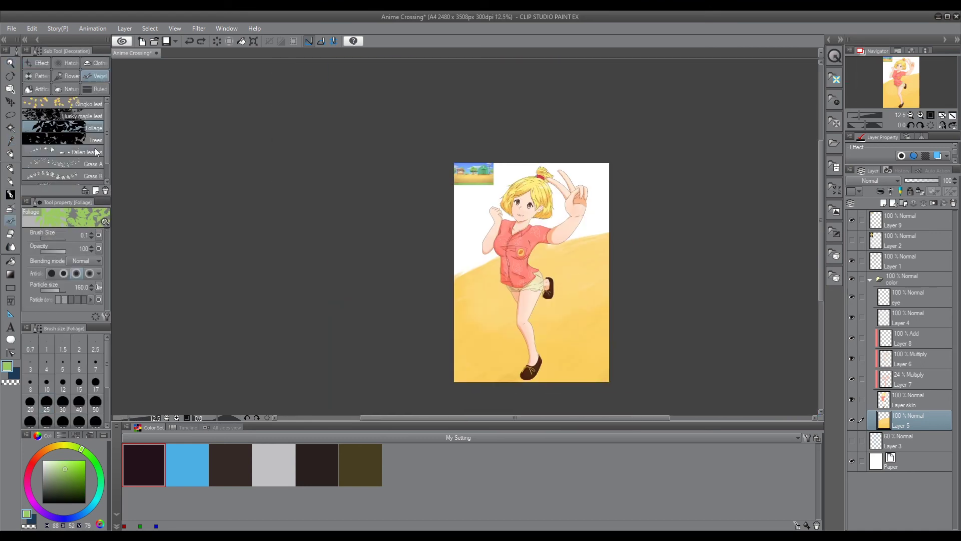
Try to paint decorative grass in the lower-right corner of the picture directly on Layer 5
mouse_move(617, 391)
left_mouse_down()
mouse_move(588, 362)
mouse_move(577, 386)
mouse_move(644, 283)
left_mouse_up()
scroll(603, 372, "up", 4)
key("ctrl+z")
left_click(598, 354, "ctrl")
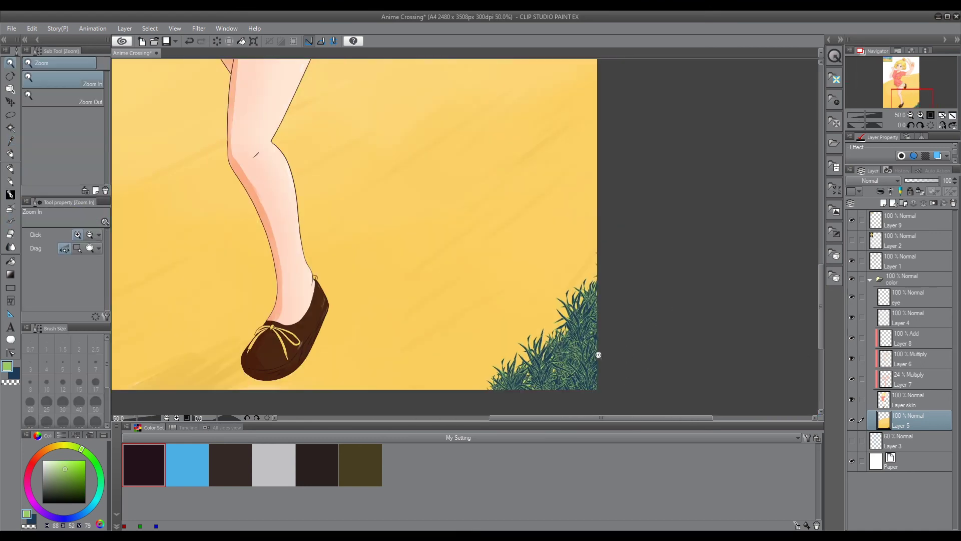
scroll(558, 365, "down", 2)
key("ctrl+z")
Add a layer above Layer 5 and paint grass clumps in the lower-right corner and along the left horizon with Grass B at size 250
key("ctrl+shift+n")
mouse_move(523, 376)
left_mouse_down()
mouse_move(522, 356)
mouse_move(551, 341)
mouse_move(534, 377)
mouse_move(530, 536)
left_mouse_up()
left_click_drag(273, 333, 430, 248)
key("ctrl+z")
mouse_move(268, 313)
left_mouse_down()
mouse_move(293, 284)
mouse_move(351, 295)
left_mouse_up()
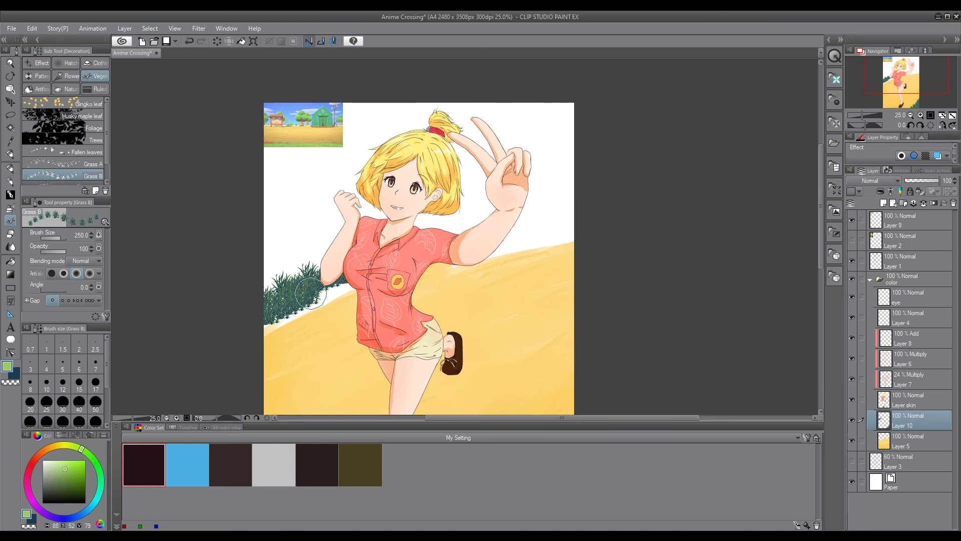
Tint the grass clumps on Layer 10 with green using the Soft airbrush at size 200
left_click(536, 389, "ctrl")
key("b")
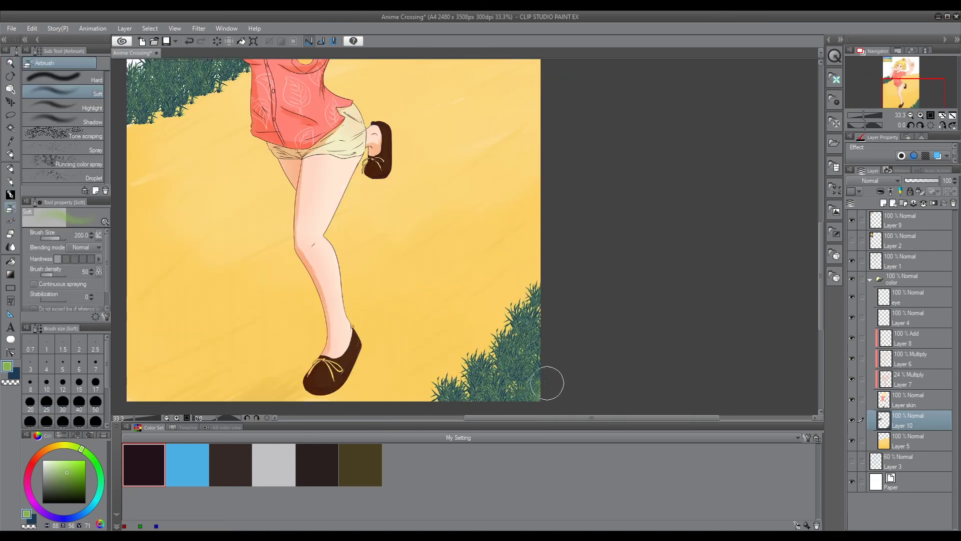
mouse_move(549, 381)
left_mouse_down()
mouse_move(566, 329)
mouse_move(410, 381)
left_mouse_up()
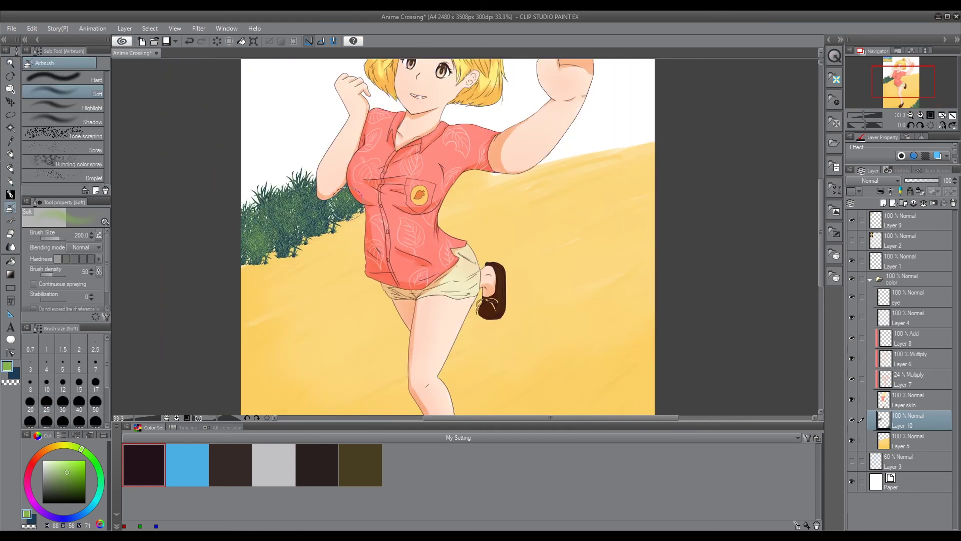
key("ctrl+minus")
key("ctrl+minus")
key("ctrl+minus")
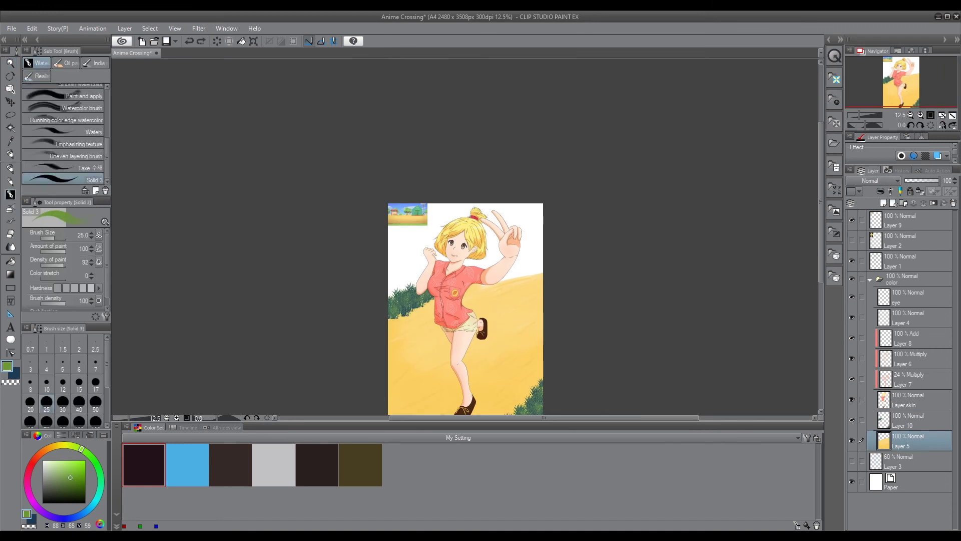
Add a layer above Layer 5 and paint green ground beneath the left grass clump with the Opaque watercolor brush
key("b")
key("ctrl+plus")
key("ctrl+plus")
key("ctrl+plus")
key("ctrl+shift+n")
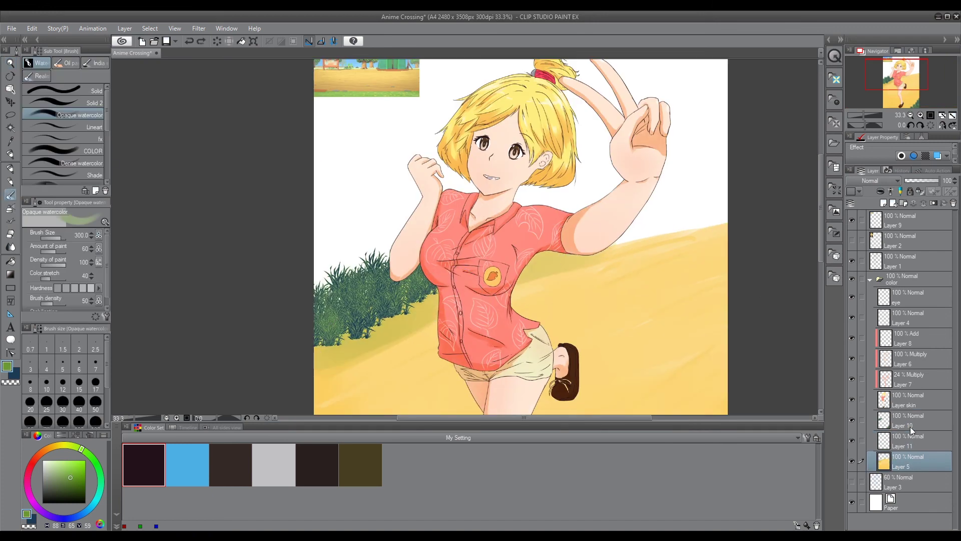
mouse_move(359, 336)
left_mouse_down()
mouse_move(399, 268)
mouse_move(337, 337)
mouse_move(356, 308)
left_mouse_up()
key("bracketleft")
key("alt+bracketright")
key("ctrl+minus")
left_click_drag(614, 284, 549, 283)
left_click(342, 271, "alt")
key("alt+bracketright")
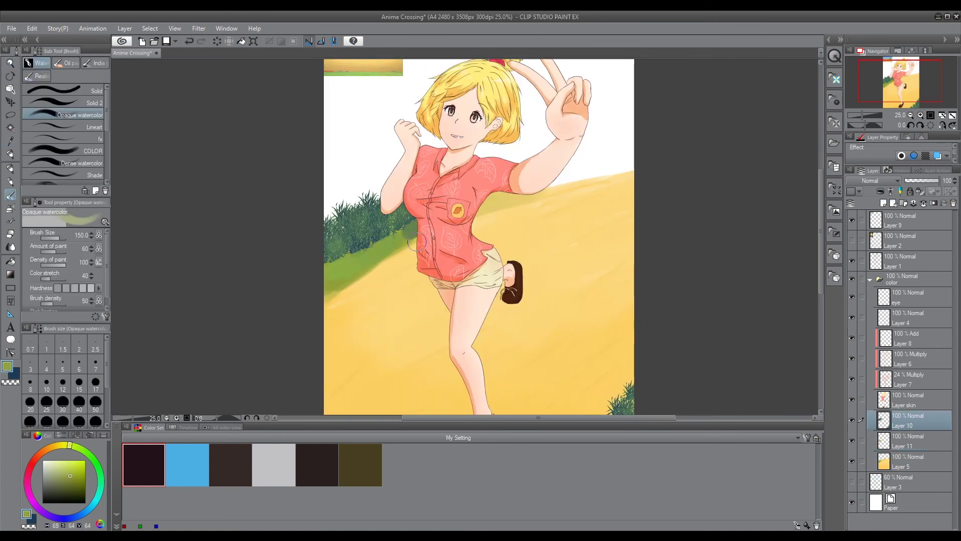
Extend the green hillside behind the girl on Layer 11 with Opaque watercolor at size 150 and save the drawing
left_click_drag(423, 263, 401, 263)
key("alt+bracketleft")
mouse_move(540, 205)
left_mouse_down()
mouse_move(589, 195)
mouse_move(545, 225)
mouse_move(488, 237)
left_mouse_up()
left_click_drag(248, 283, 314, 247)
left_click_drag(566, 182, 410, 220)
left_click_drag(324, 229, 256, 263)
key("ctrl+minus")
left_click(568, 277)
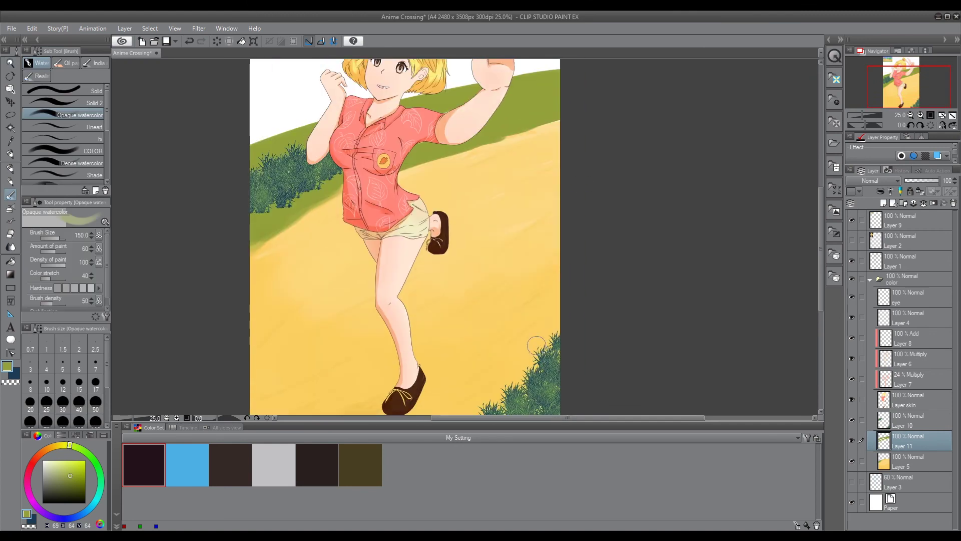
left_click_drag(443, 297, 433, 315)
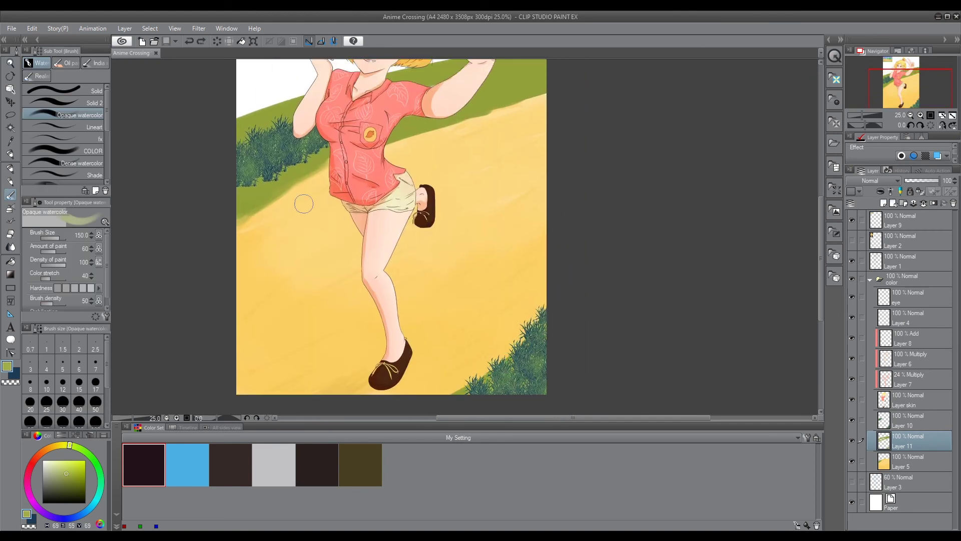
Pick light grey and paint a small rock above the lower-right grass on Layer 5 with the Solid 2 brush at size 25
left_click(567, 279, "alt")
left_click(566, 279)
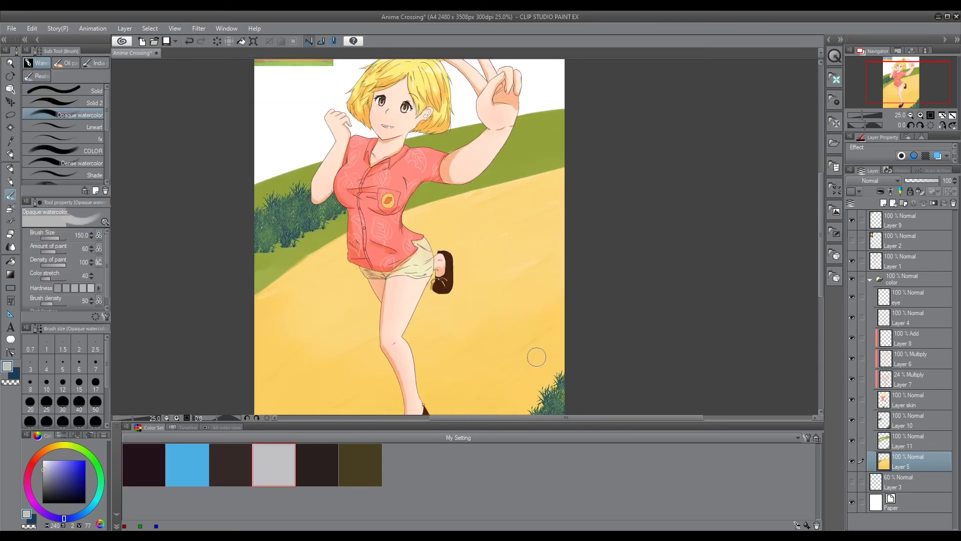
scroll(543, 361, "up", 2)
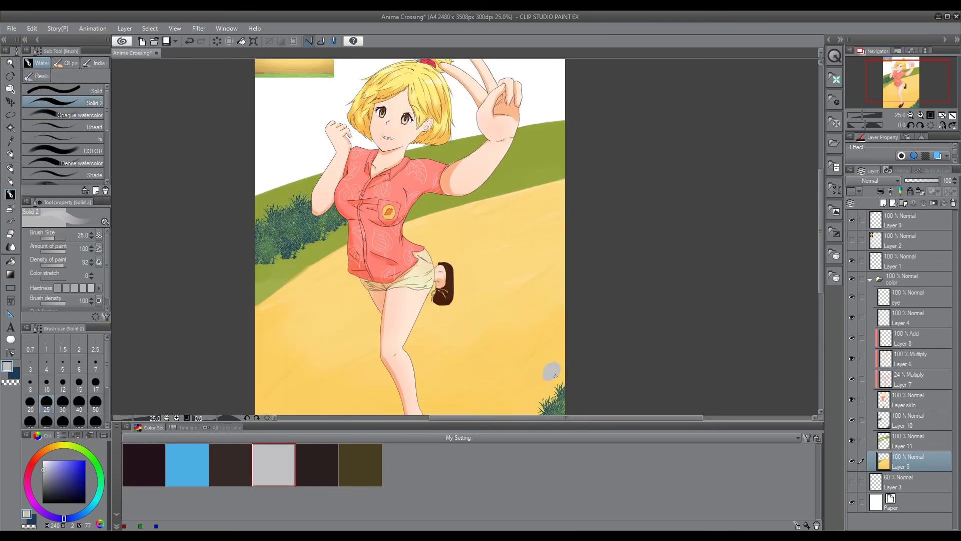
left_click(546, 369, "alt")
scroll(556, 351, "down", 2)
left_click(556, 351, "alt")
Shade the small rock with purplish grey and a warm highlight, and paint its shadow on the sand with Opaque watercolor at size 30
key("b")
scroll(558, 343, "up", 3)
key("b")
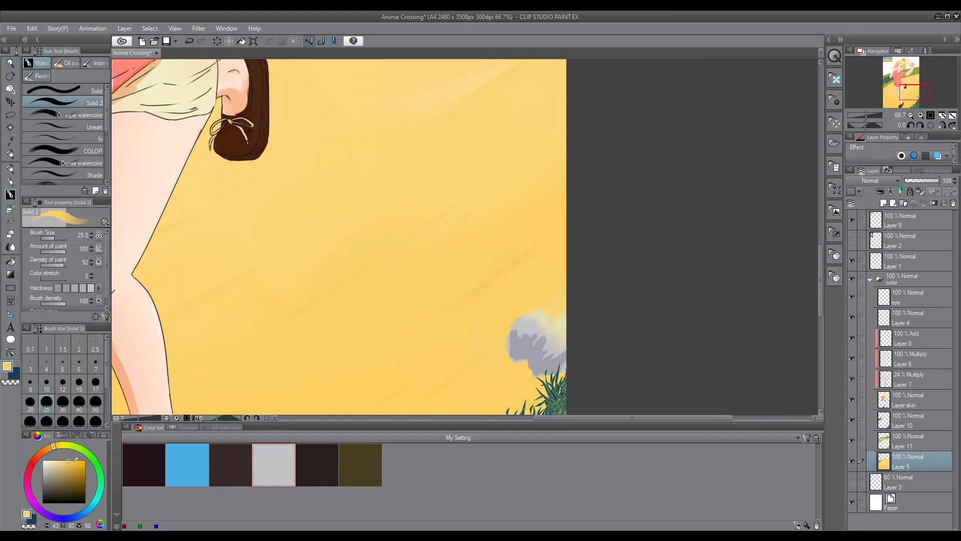
key("period")
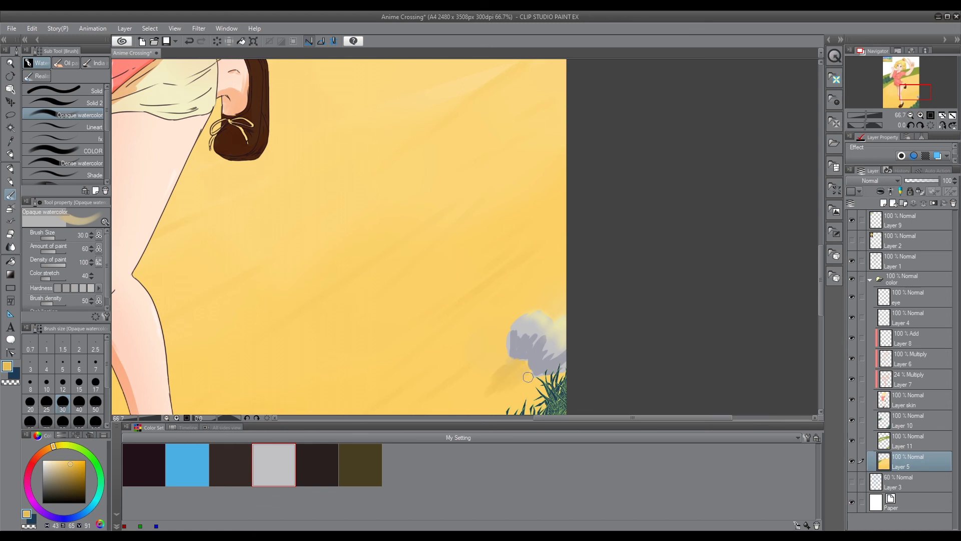
scroll(528, 377, "down", 3)
scroll(510, 339, "up", 3)
scroll(541, 375, "down", 3)
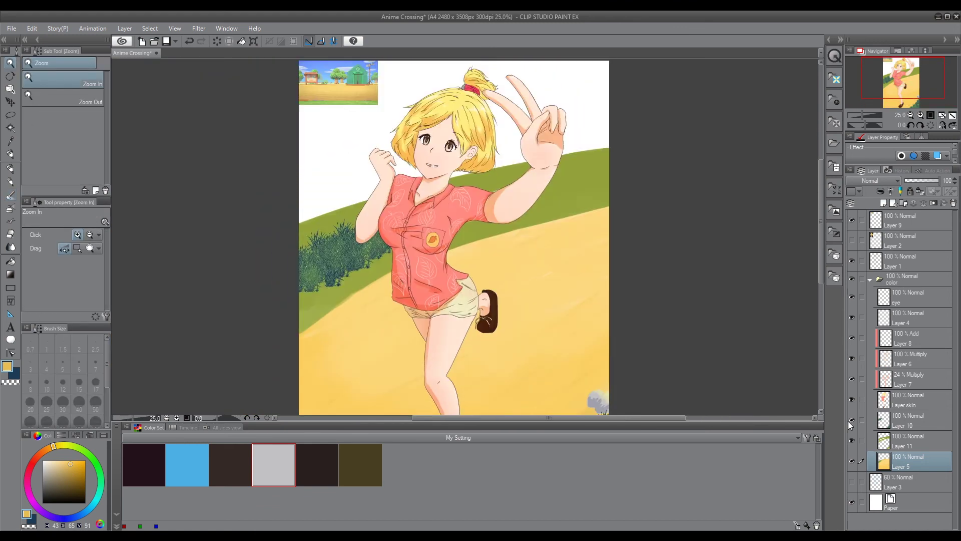
Hide the grass clumps on Layer 10 and paint green over the hillside left of the girl on Layer 11
left_click(852, 419)
left_click(904, 440)
key("b")
left_click_drag(350, 165, 308, 178)
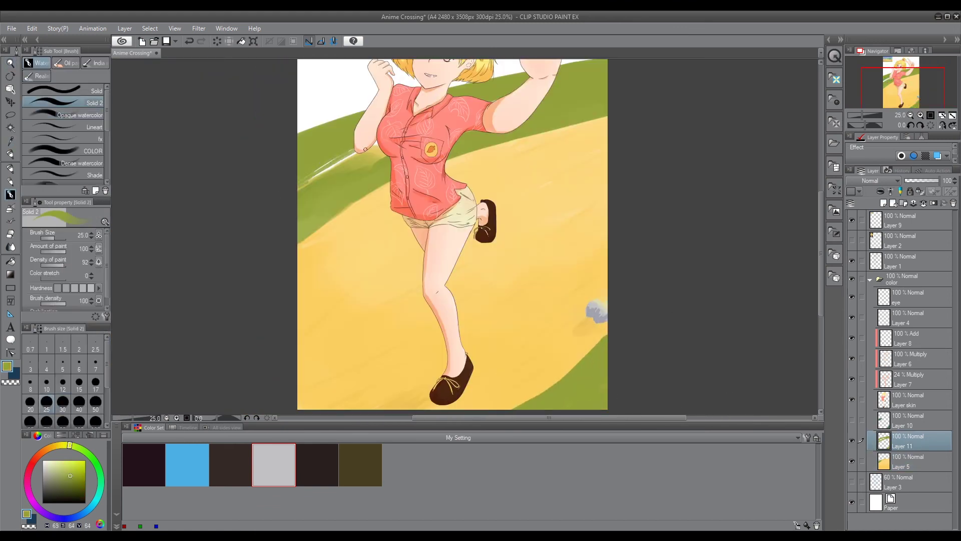
key("period")
key("period")
key("period")
key("period")
left_click_drag(580, 419, 592, 369)
key("ctrl+z")
Pick a darker green and shade the hillside and the lower-right slope with Opaque watercolor at size 40
left_click(75, 478)
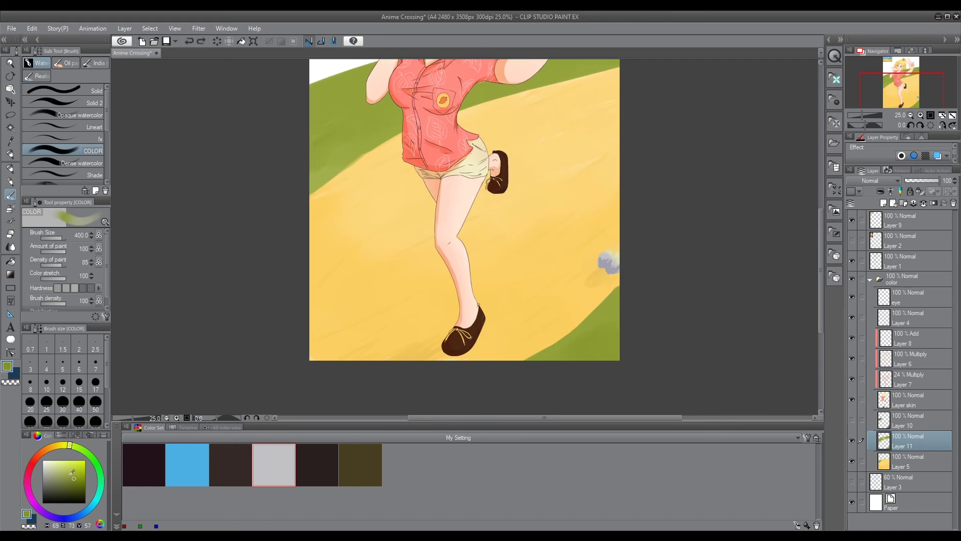
left_click_drag(74, 478, 76, 482)
key("comma")
key("comma")
key("comma")
scroll(348, 144, "up", 3)
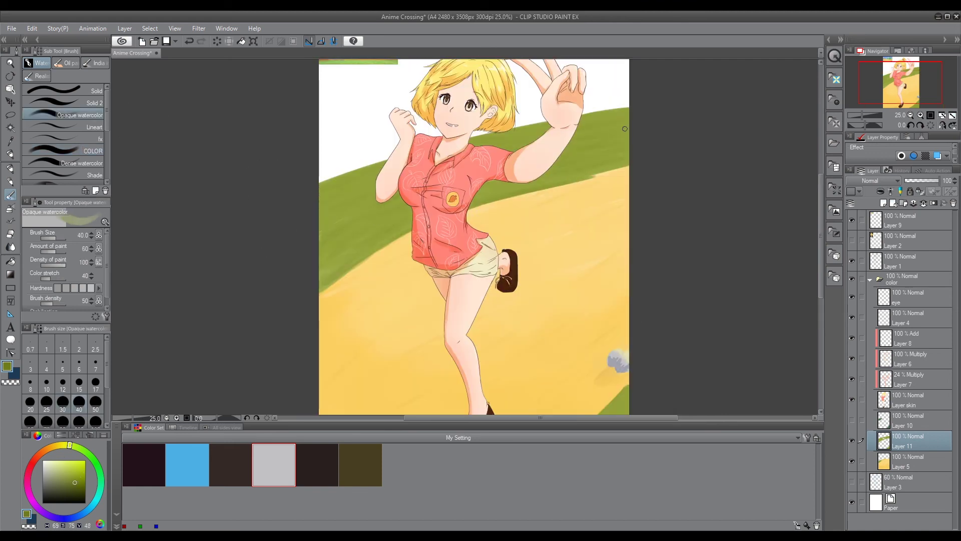
scroll(656, 346, "down", 3)
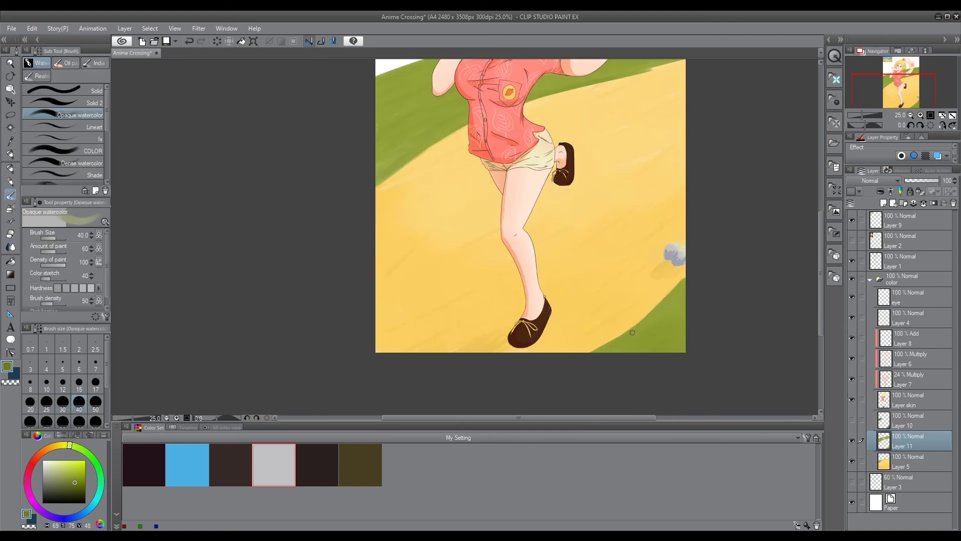
Sample the sand colour and shape small grass tufts along the left hillside's path edge on Layer 11 with Opaque watercolor at size 8
scroll(660, 296, "down", 3)
scroll(603, 188, "up", 3)
left_click(589, 190, "alt")
key("comma")
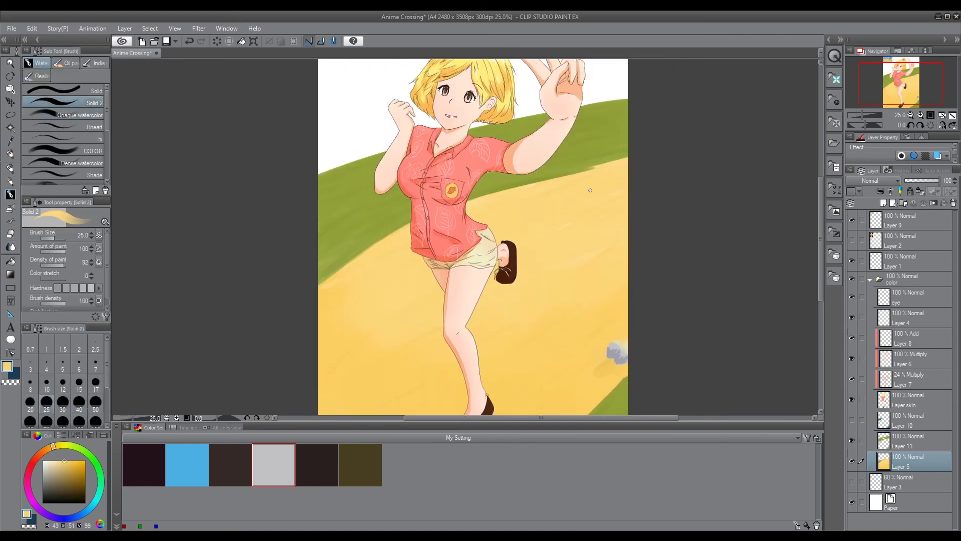
left_click(556, 178, "ctrl+shift")
left_click(80, 115)
scroll(355, 264, "up", 2)
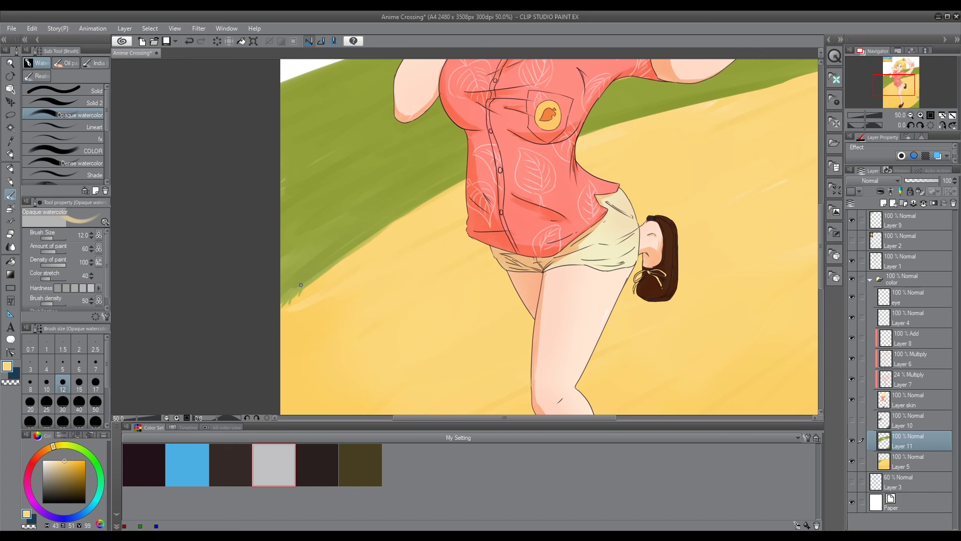
key("bracketleft")
key("bracketleft")
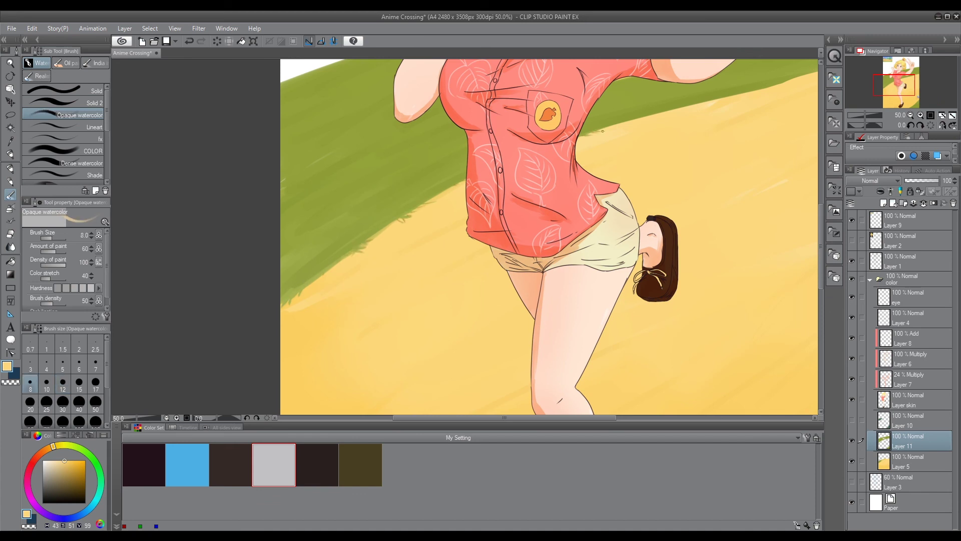
Paint grass tufts along the lower-right slope's edge and the hill's ridge with Opaque watercolor at size 8
left_click_drag(756, 92, 706, 142)
scroll(635, 162, "down", 10)
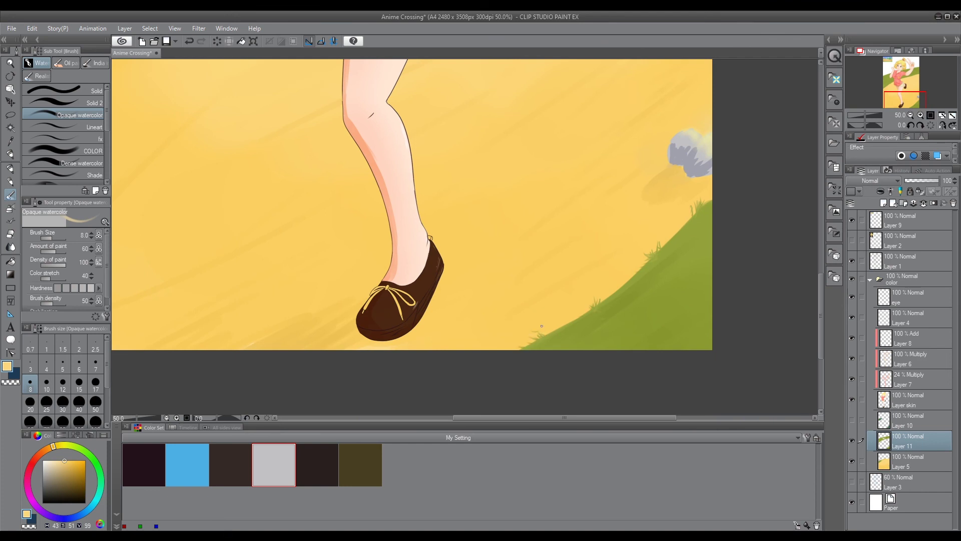
scroll(546, 333, "down", 5)
scroll(402, 237, "up", 4)
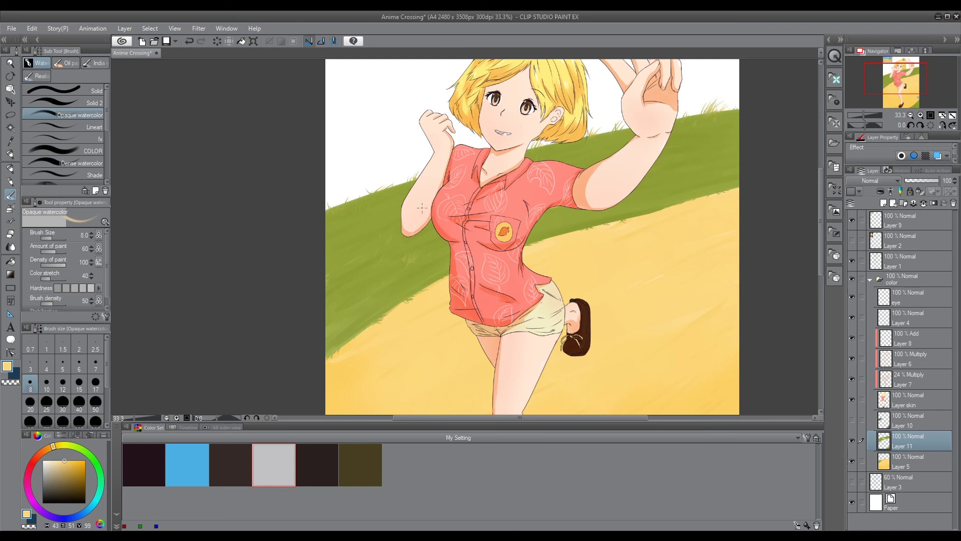
Add fine light grass blades across the lower-right slope and the left hillside on Layer 11
scroll(612, 359, "down", 1)
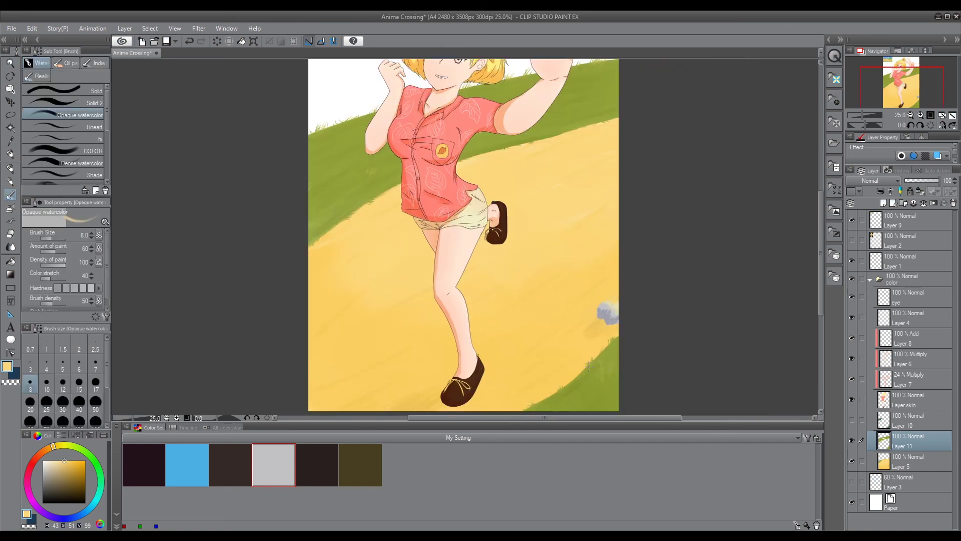
scroll(599, 313, "up", 1)
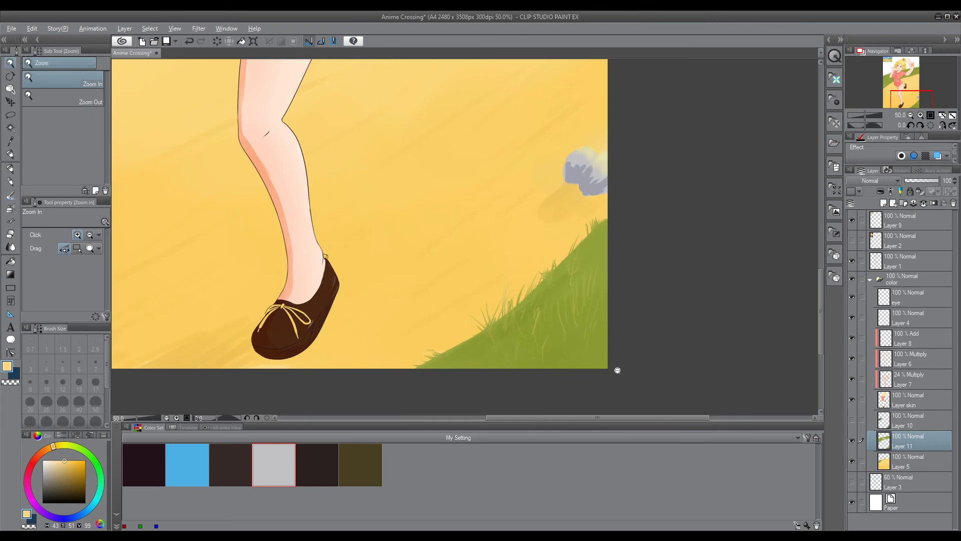
scroll(599, 313, "down", 1)
scroll(322, 164, "up", 1)
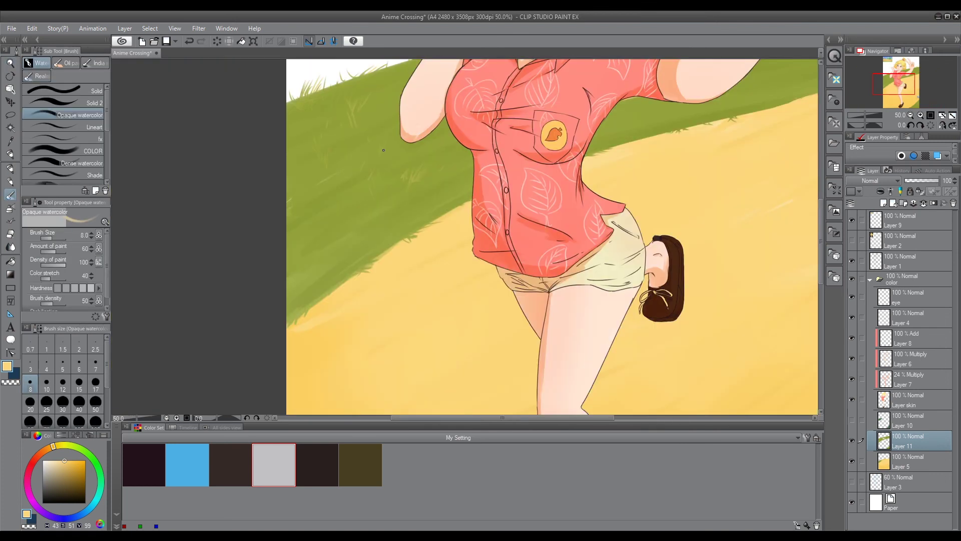
scroll(330, 214, "up", 5)
key("/")
scroll(697, 250, "down", 2)
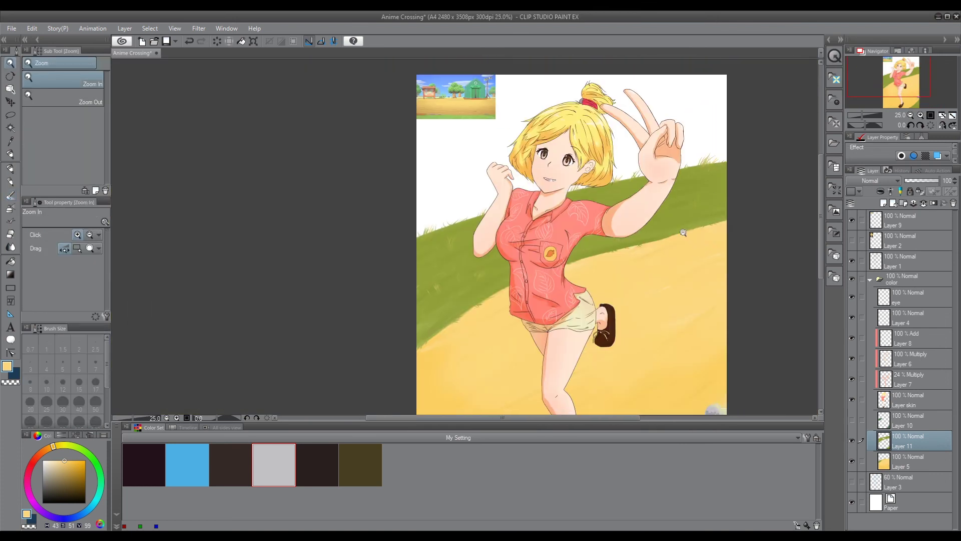
Add a layer beneath Layer 5 and fill it with sky blue from the colour set
left_click(916, 463)
key("ctrl+shift+n")
left_click_drag(906, 461, 905, 493)
key("g")
left_click(77, 456)
key("alt+BackSpace")
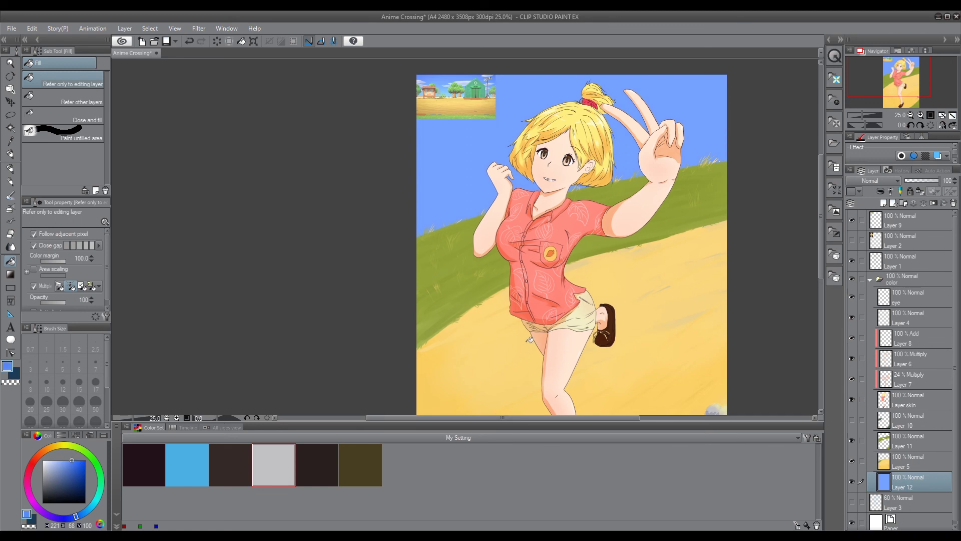
left_click(186, 464)
Airbrush a deeper blue gradient over the upper sky on Layer 12 with the Soft airbrush
key("b")
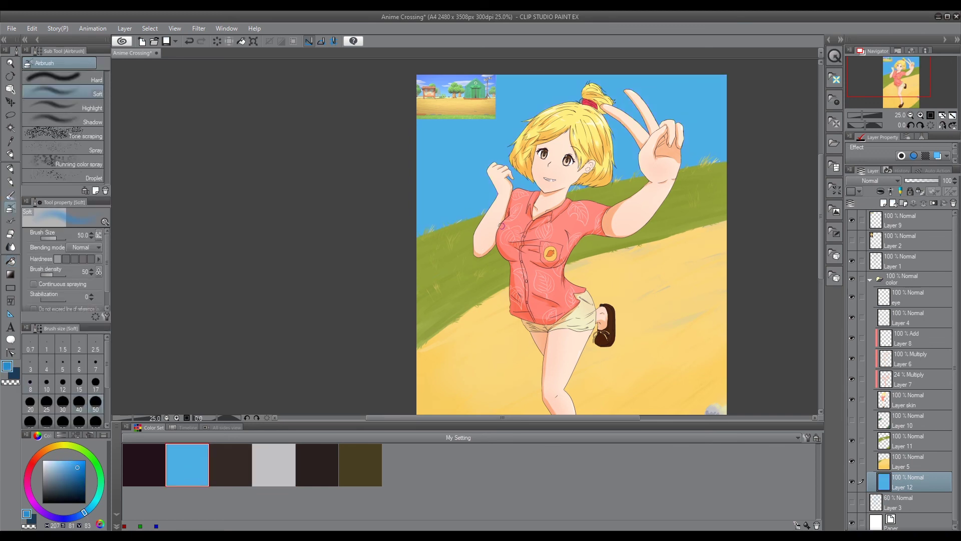
left_click_drag(425, 95, 726, 101)
left_click_drag(426, 125, 787, 90)
mouse_move(657, 364)
left_mouse_down()
mouse_move(622, 350)
mouse_move(582, 396)
left_mouse_up()
Add a layer above the sky and paint pale lavender-white clouds behind the girl's head and hand with Opaque watercolor at size 50
key("ctrl+shift+n")
left_click(273, 464)
key("b")
left_click(75, 115)
scroll(480, 100, "up", 2)
mouse_move(676, 122)
left_mouse_down()
mouse_move(781, 117)
mouse_move(696, 131)
mouse_move(523, 106)
left_mouse_up()
mouse_move(390, 133)
left_mouse_down()
mouse_move(411, 140)
mouse_move(490, 134)
mouse_move(540, 138)
left_mouse_up()
left_click_drag(461, 151, 500, 146)
Hide the reference image on Layer 9 and paint a large pale cloud in the upper-left sky on Layer 13
scroll(744, 168, "down", 1)
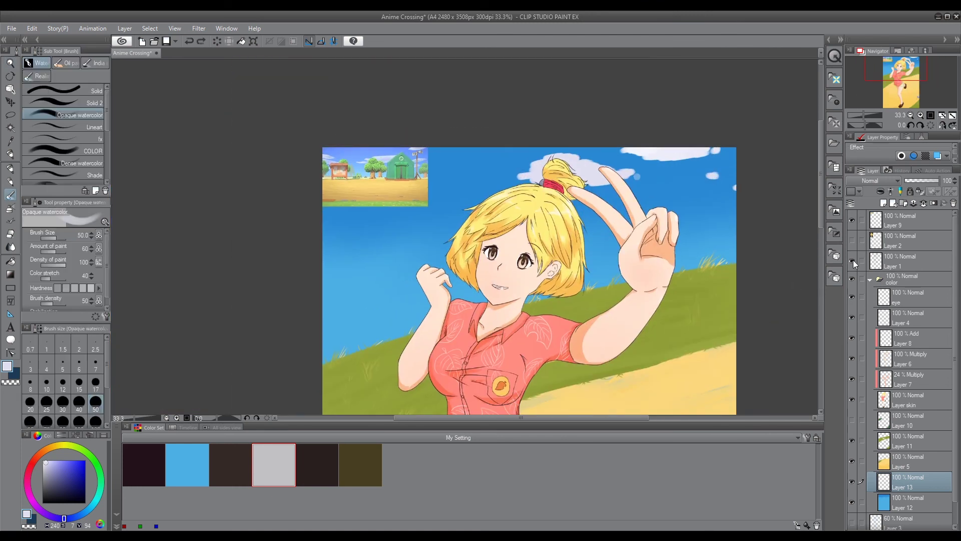
left_click(851, 220)
mouse_move(428, 163)
left_mouse_down()
mouse_move(453, 166)
mouse_move(395, 181)
mouse_move(435, 156)
mouse_move(354, 190)
left_mouse_up()
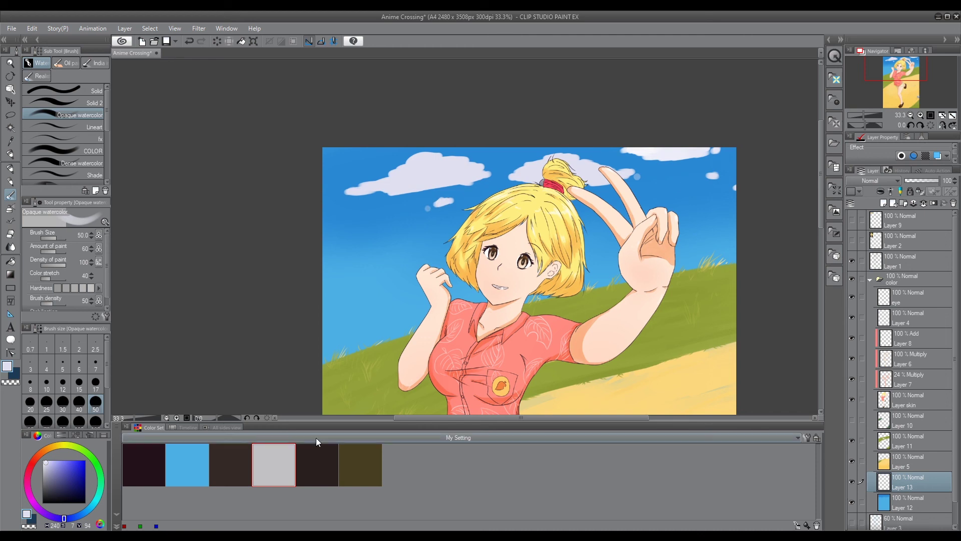
Shade the undersides of the clouds with darker greyish lavender tones using Opaque watercolor, reducing the brush size to 25
left_click(48, 465)
left_click_drag(351, 194, 448, 175)
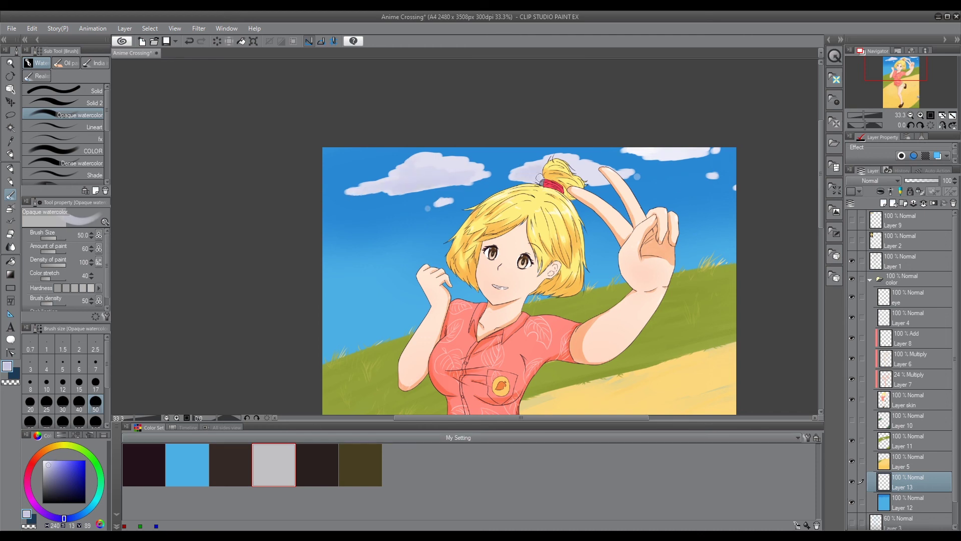
left_click(386, 181, "alt")
left_click(380, 183, "alt")
left_click_drag(416, 179, 356, 189)
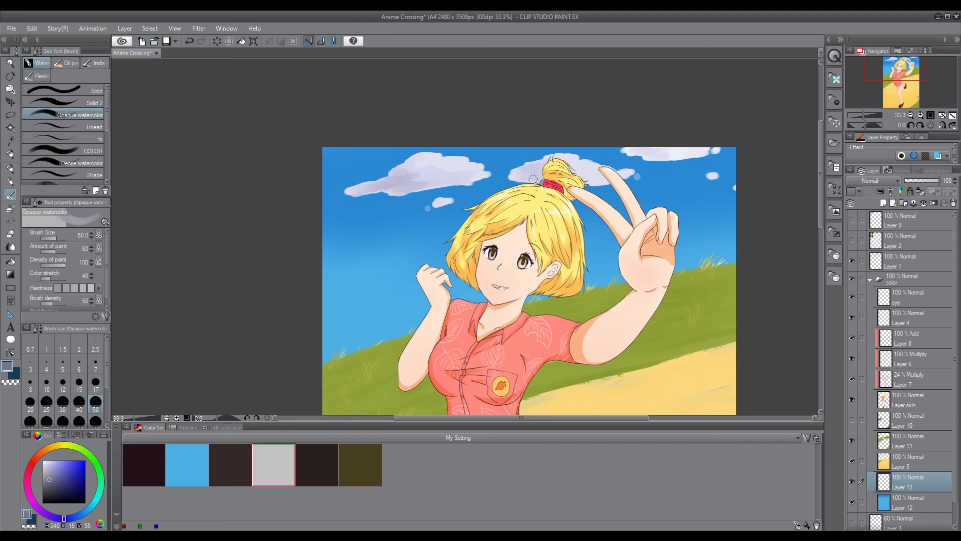
key("bracketleft")
key("bracketleft")
key("bracketleft")
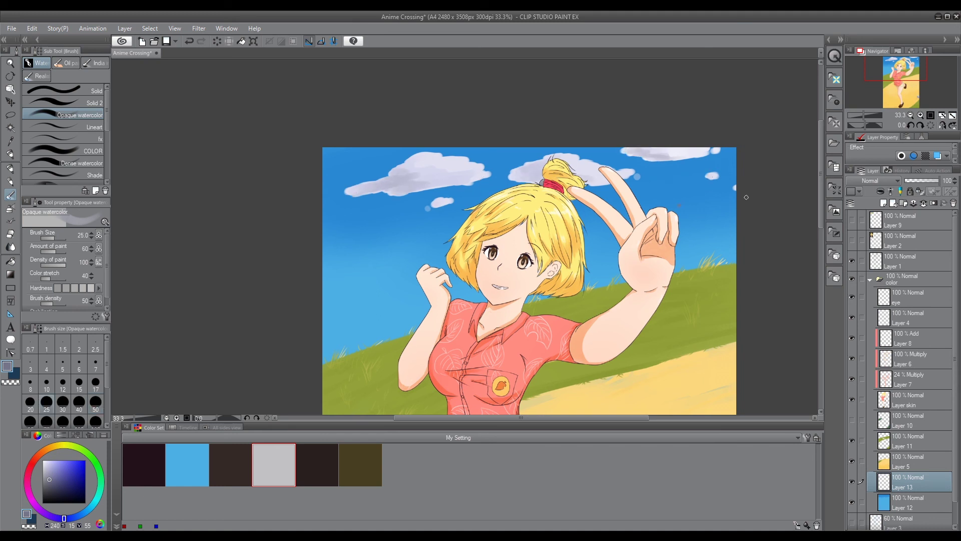
Save the drawing, rename the line layer Lineart and add Layer 14 above it
key("/")
key("ctrl+minus")
key("ctrl+minus")
key("ctrl+minus")
key("ctrl+s")
left_click(915, 269)
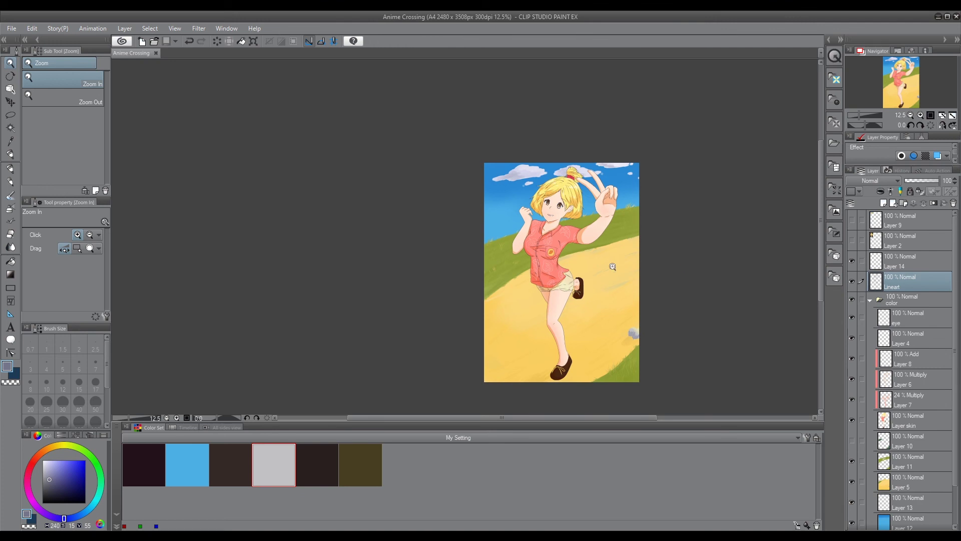
key("b")
left_click_drag(590, 225, 633, 170)
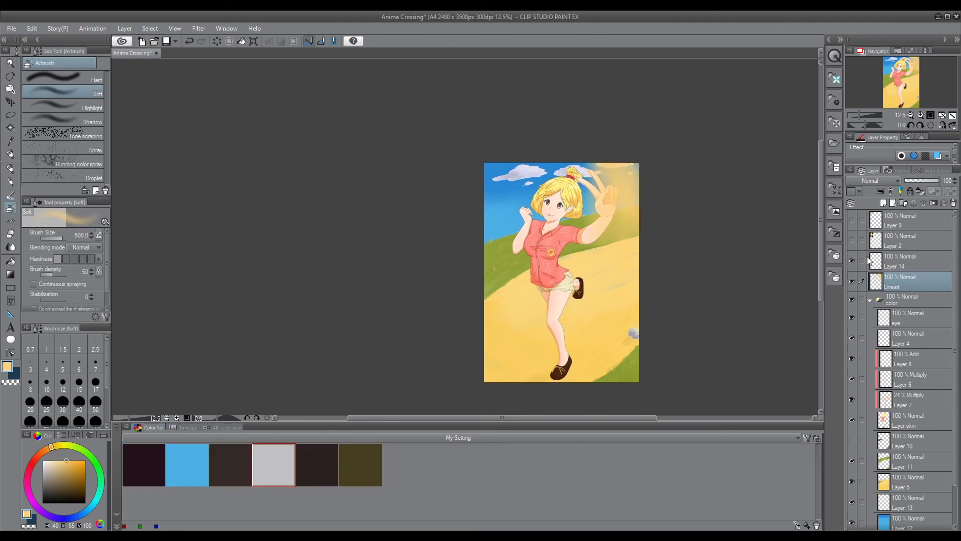
left_click(917, 264)
key("ctrl+z")
Set Layer 14 to Lighten at 34% opacity and airbrush a warm yellow-orange glow over the picture with Soft at size 500
key("/")
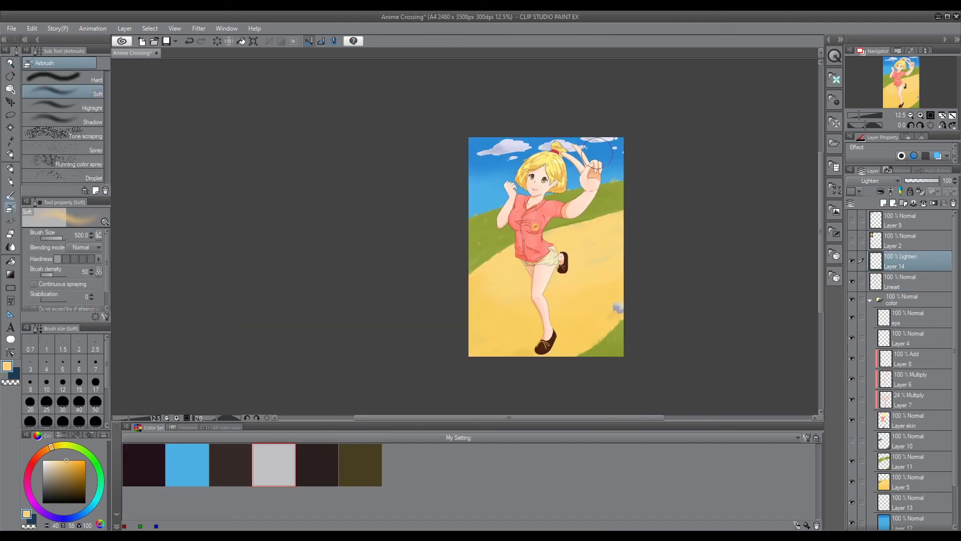
scroll(600, 160, "up", 2)
scroll(622, 118, "down", 3)
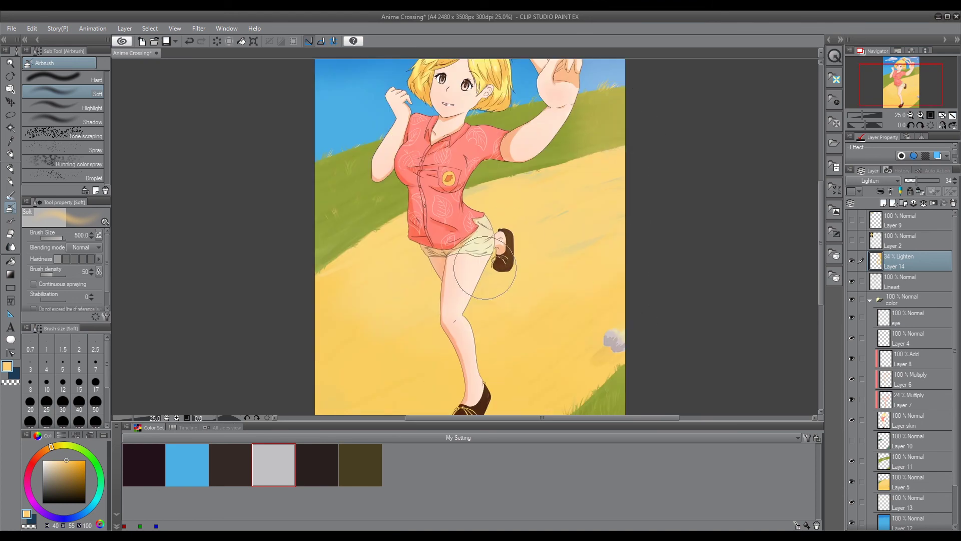
scroll(538, 213, "down", 2)
scroll(496, 140, "up", 3)
scroll(550, 145, "up", 3)
Refine the warm glow on Layer 14 with the Soft airbrush at size 200 and save the drawing
key("bracketleft")
key("bracketleft")
key("bracketleft")
scroll(500, 260, "down", 2)
scroll(407, 306, "down", 3)
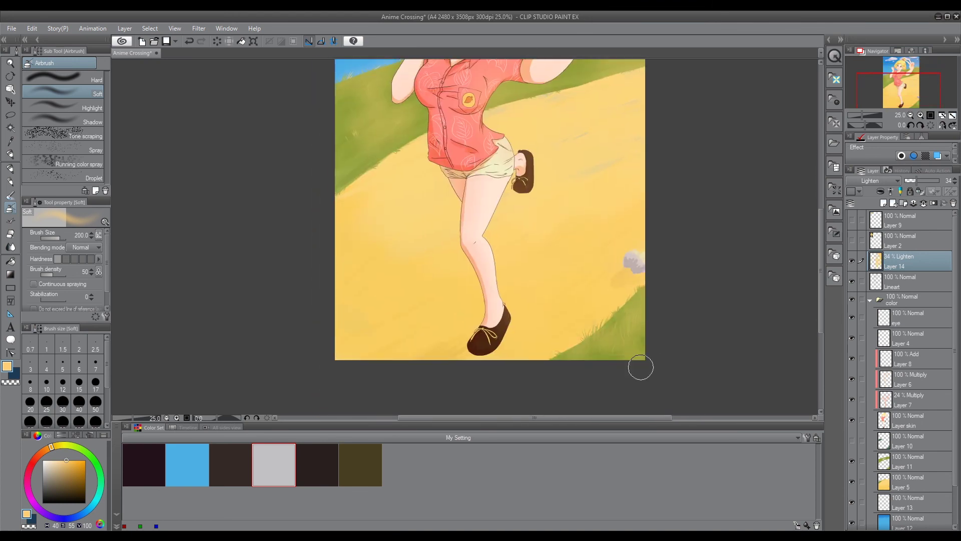
scroll(570, 312, "up", 3)
scroll(570, 312, "down", 1)
key("ctrl+s")
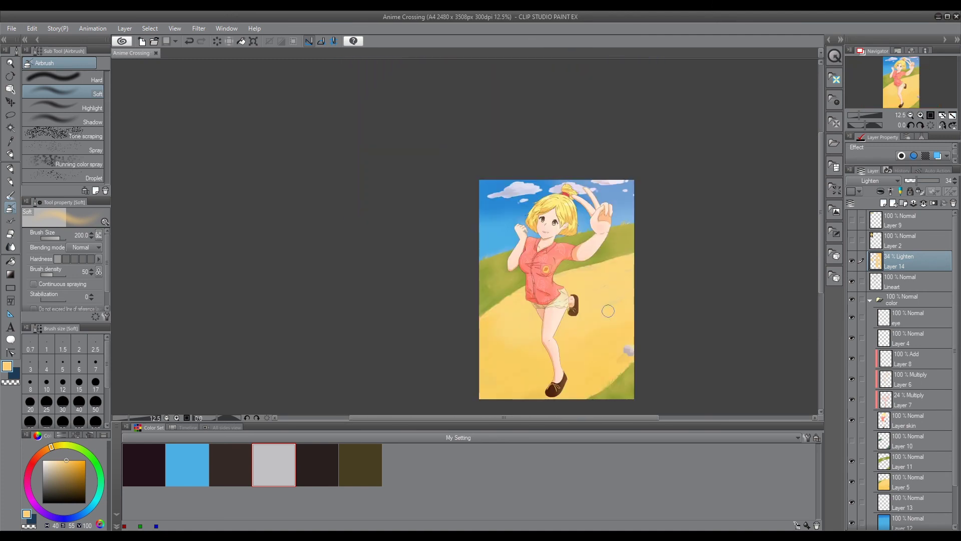
Add a layer above Layer 14 and sign and date the picture on the lower-right slope in near-black with the Lineart brush at size 5
key("slash")
scroll(608, 311, "up", 1)
scroll(544, 318, "down", 1)
scroll(569, 315, "up", 1)
key("ctrl+shift+n")
left_click(149, 467)
key("b")
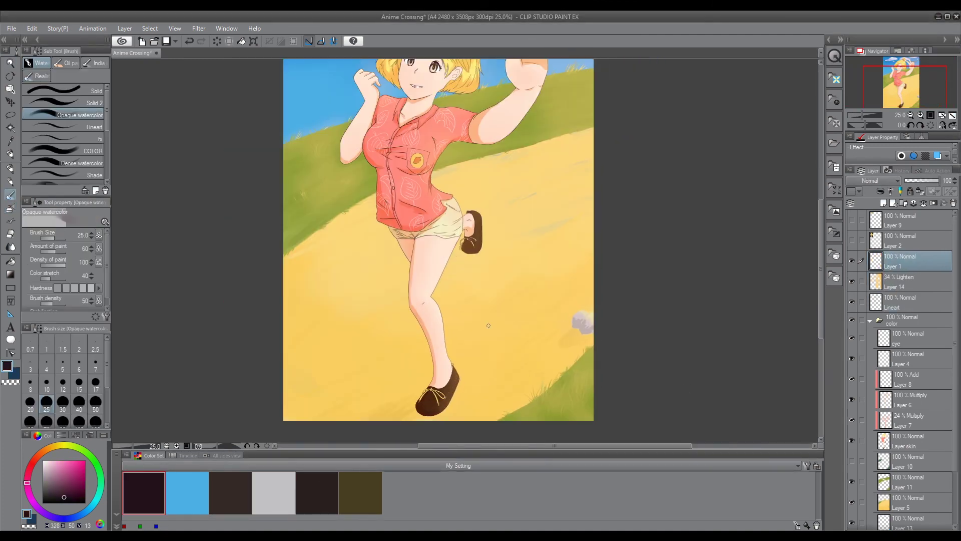
scroll(544, 391, "up", 1)
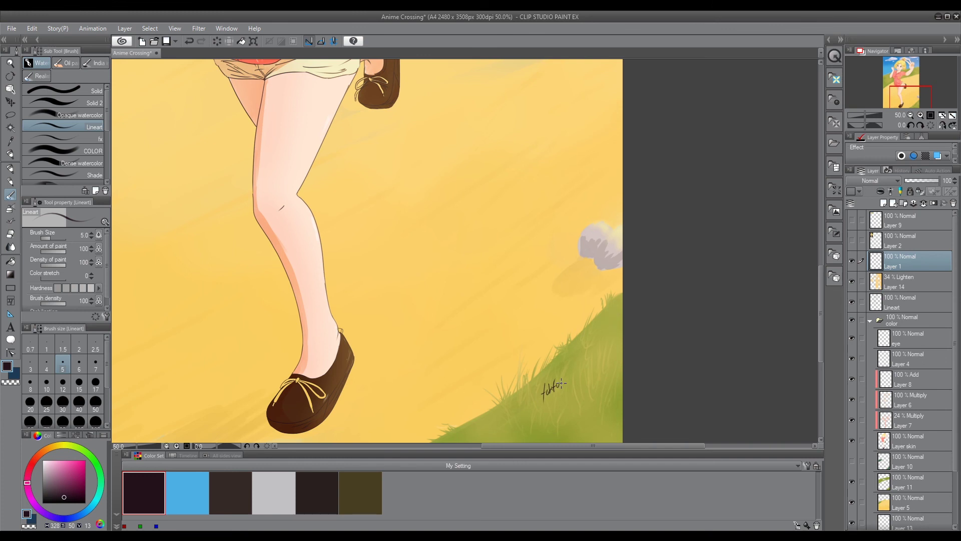
scroll(570, 381, "down", 3)
scroll(559, 359, "up", 4)
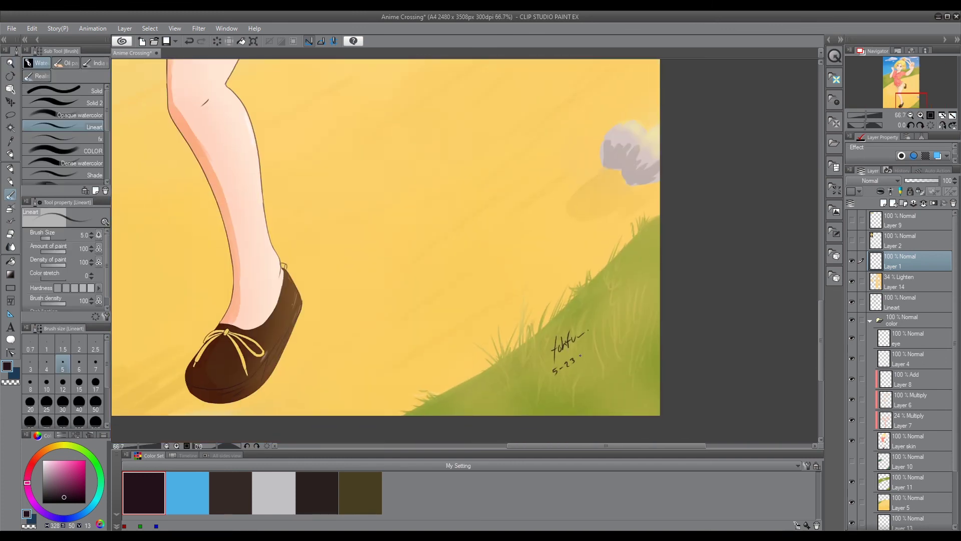
scroll(585, 354, "down", 4)
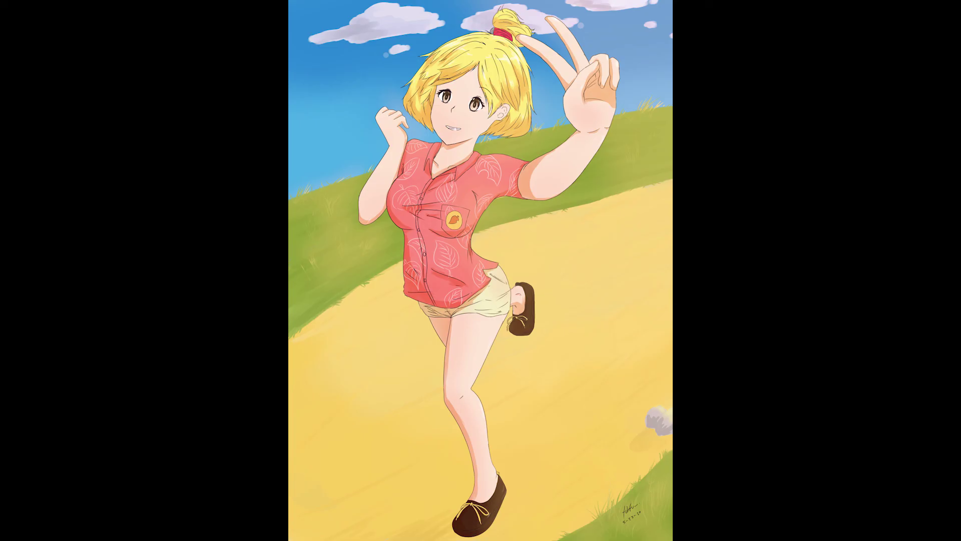